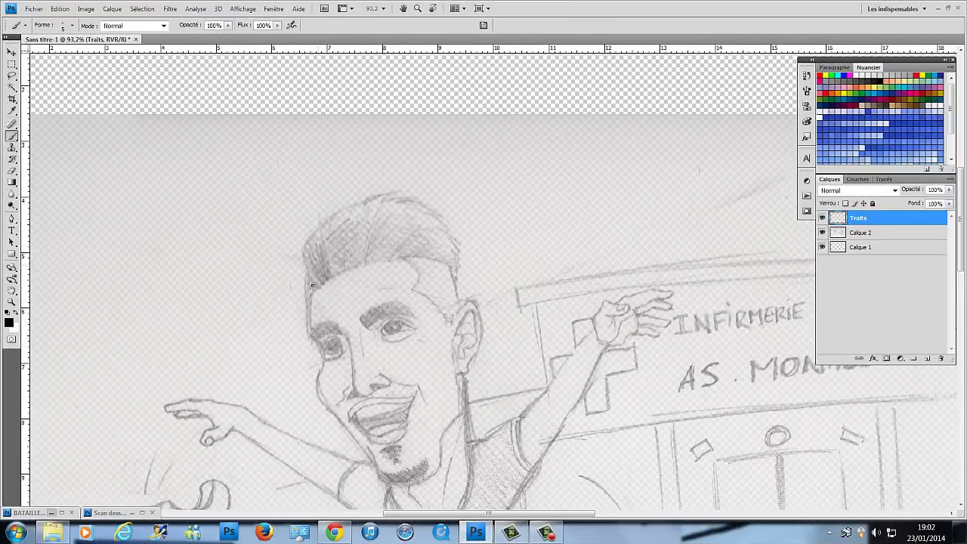
Ink the jaw and chin outline plus the eyebrow and nose lines in black.
mouse_move(320, 368)
left_mouse_down()
mouse_move(378, 473)
mouse_move(461, 379)
left_mouse_up()
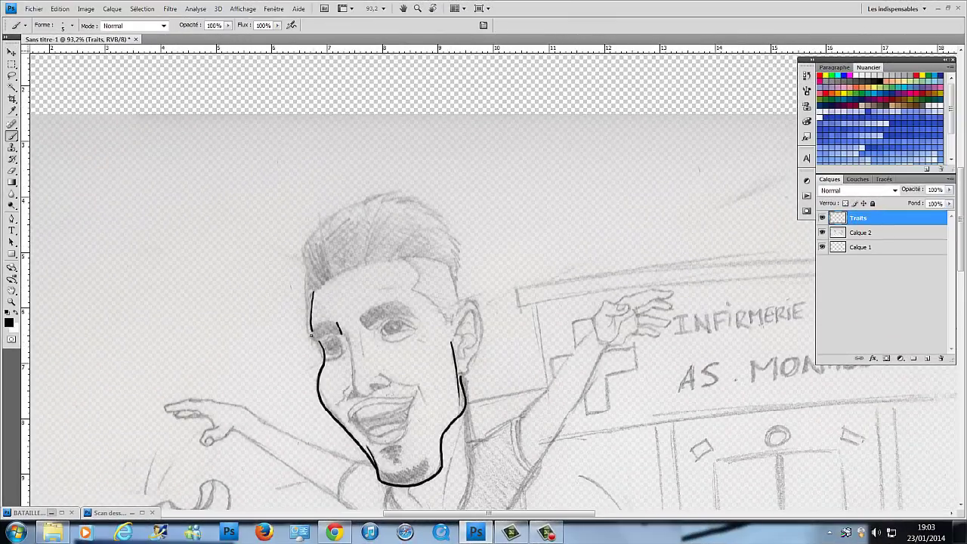
left_click_drag(380, 318, 427, 323)
mouse_move(349, 274)
left_mouse_down()
mouse_move(361, 340)
mouse_move(412, 346)
left_mouse_up()
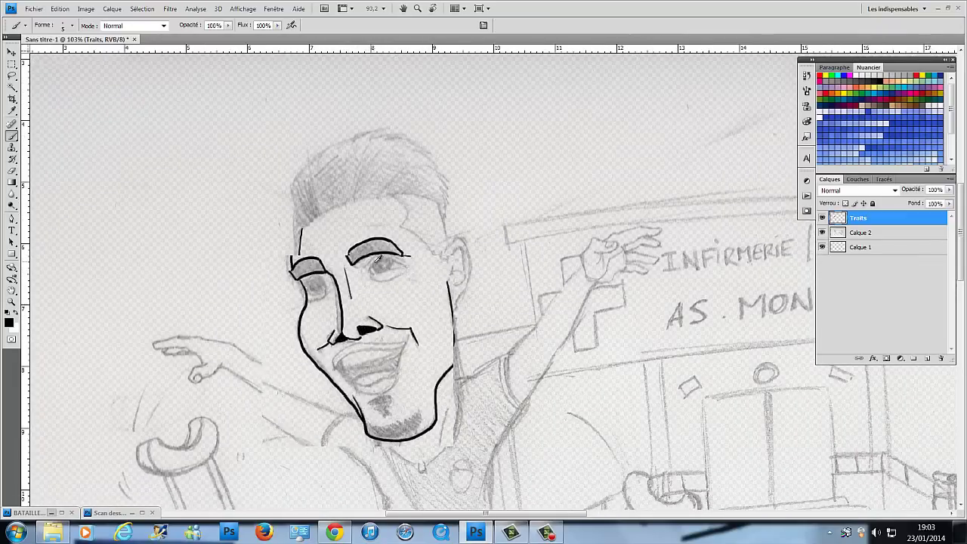
scroll(346, 299, "up", 1)
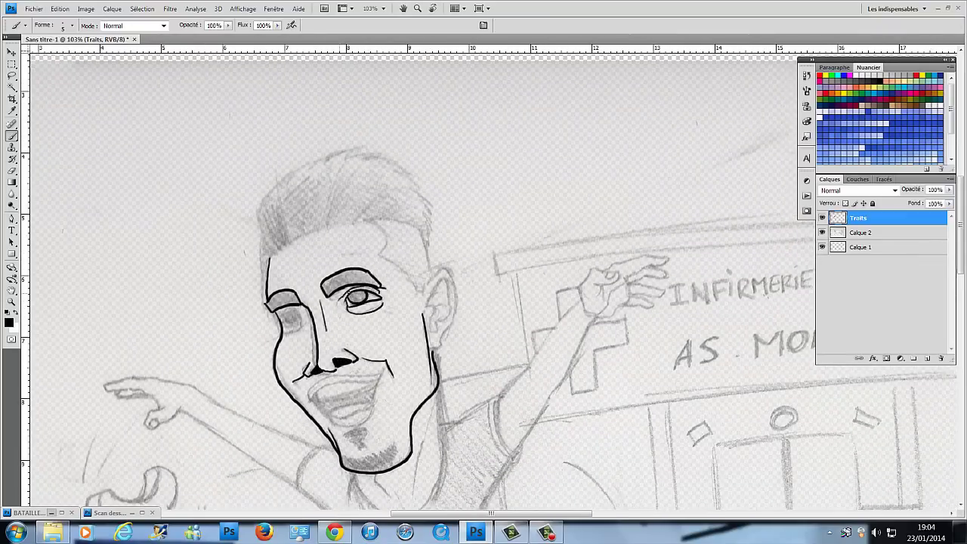
With a 19 px brush, fill the pupils and both eyebrows solid black.
left_click(72, 25)
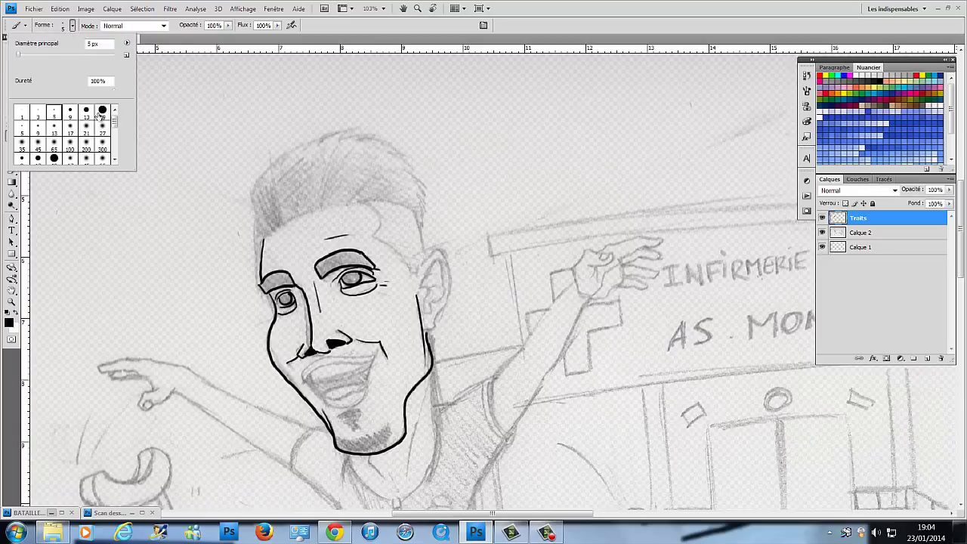
left_click(285, 298)
mouse_move(346, 276)
left_mouse_down()
mouse_move(358, 279)
mouse_move(366, 261)
left_mouse_up()
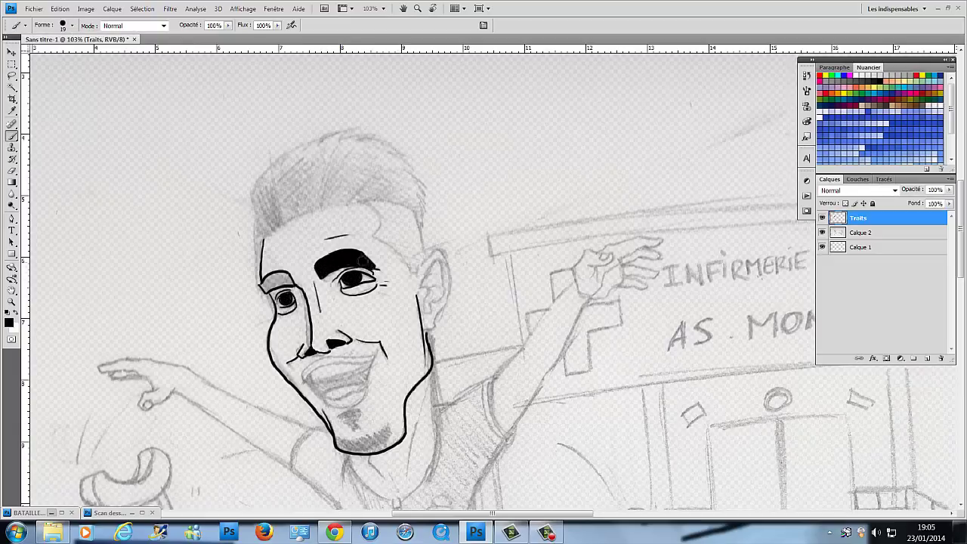
left_click_drag(264, 287, 291, 280)
Back at a 5 px brush, ink the top hairline and the outline around the right ear.
left_click(72, 25)
left_click(56, 99)
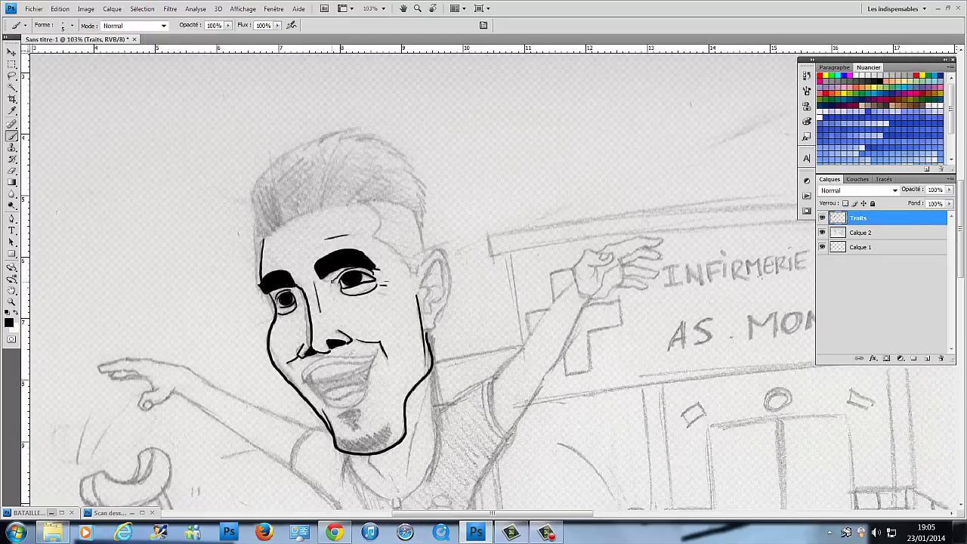
scroll(333, 281, "down", 1)
left_click_drag(364, 179, 417, 249)
scroll(417, 250, "down", 1)
left_click_drag(254, 164, 260, 234)
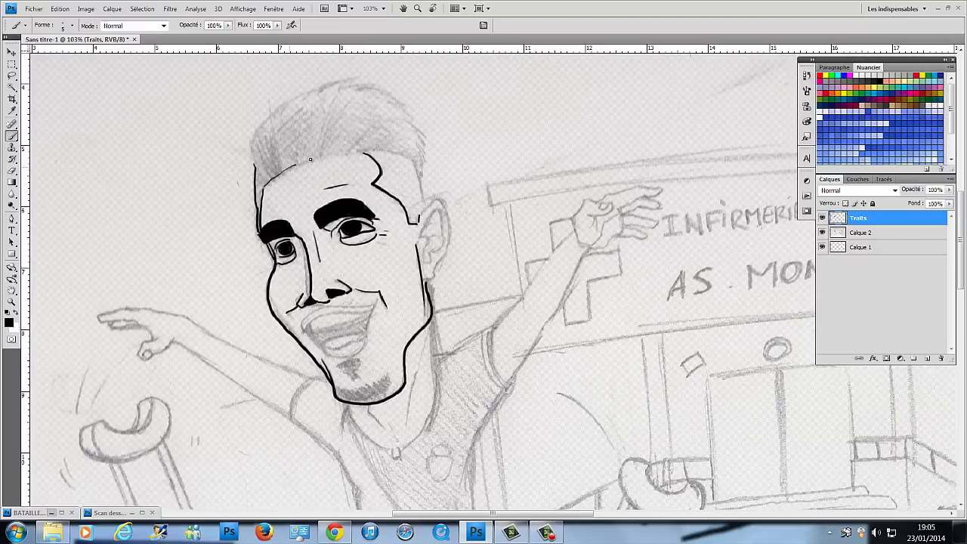
mouse_move(294, 165)
left_mouse_down()
mouse_move(418, 175)
mouse_move(434, 280)
left_mouse_up()
left_click_drag(427, 211, 437, 261)
mouse_move(283, 99)
left_mouse_down()
mouse_move(377, 73)
mouse_move(437, 130)
mouse_move(440, 170)
left_mouse_up()
Fill the hair solid black and touch up its edges with a 9 px brush.
mouse_move(314, 143)
left_mouse_down()
mouse_move(347, 135)
mouse_move(285, 188)
mouse_move(430, 144)
mouse_move(318, 113)
mouse_move(417, 112)
mouse_move(443, 169)
left_mouse_up()
key("bracketleft")
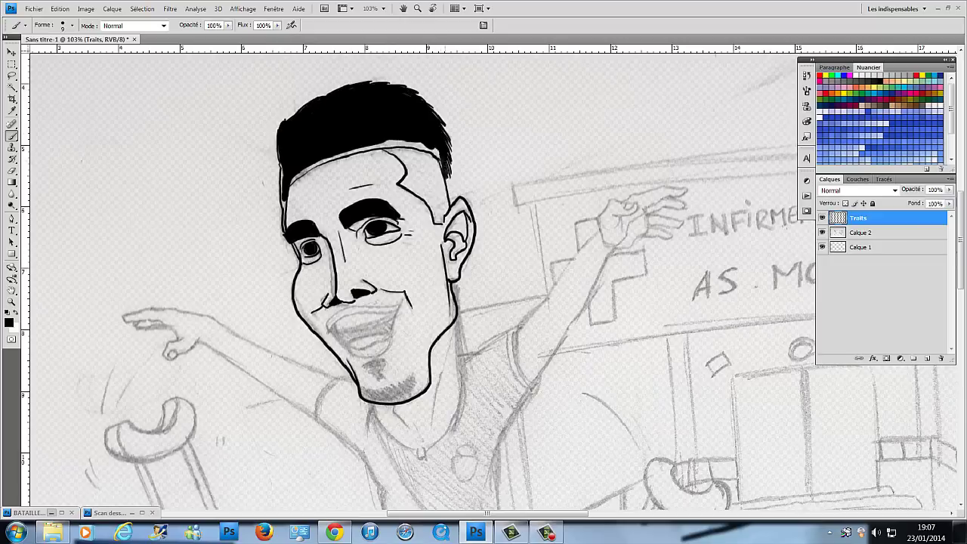
left_click_drag(280, 147, 286, 208)
mouse_move(349, 155)
left_mouse_down()
mouse_move(428, 145)
mouse_move(392, 142)
left_mouse_up()
On a new layer, Calque 3, paint white highlight streaks across the top of the hair.
key("ctrl+shift+alt+n")
key("x")
mouse_move(332, 97)
left_mouse_down()
mouse_move(399, 85)
mouse_move(435, 121)
mouse_move(444, 161)
left_mouse_up()
left_click_drag(333, 107, 377, 90)
left_click_drag(366, 92, 419, 117)
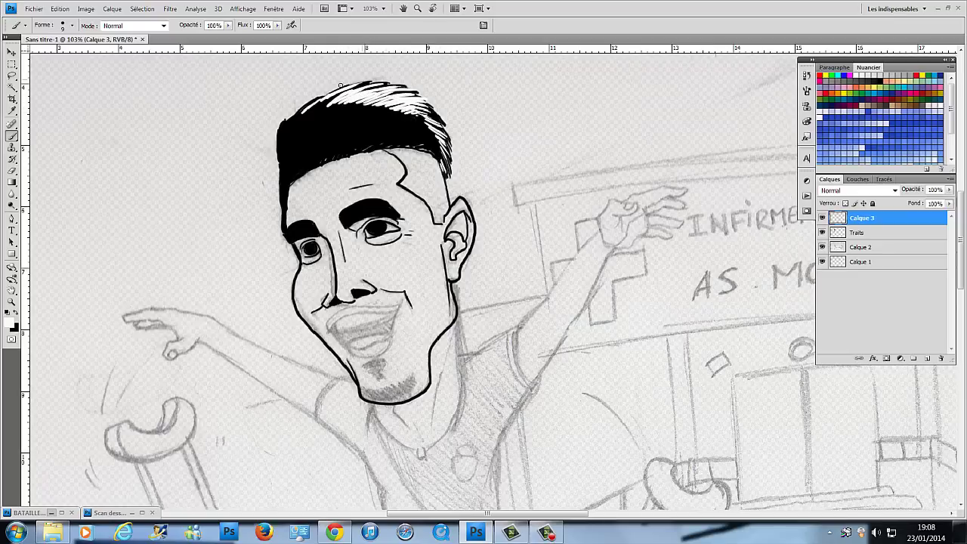
left_click_drag(364, 89, 442, 137)
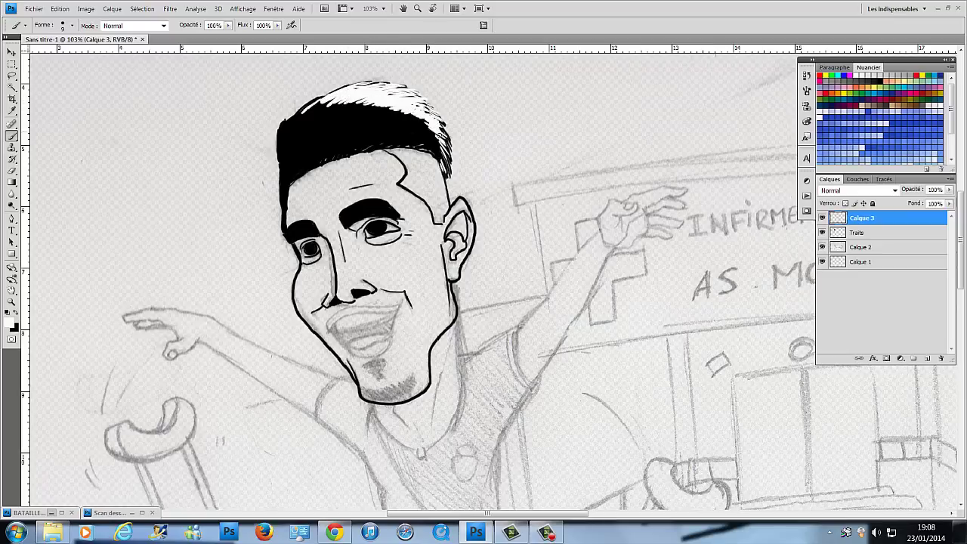
Back in black on the Traits layer, ink a thick outline around the open mouth.
key("x")
key("alt+bracketleft")
mouse_move(375, 354)
left_mouse_down()
mouse_move(360, 286)
mouse_move(384, 234)
left_mouse_up()
mouse_move(312, 248)
left_mouse_down()
mouse_move(385, 231)
mouse_move(332, 219)
mouse_move(331, 229)
mouse_move(349, 221)
mouse_move(304, 166)
left_mouse_up()
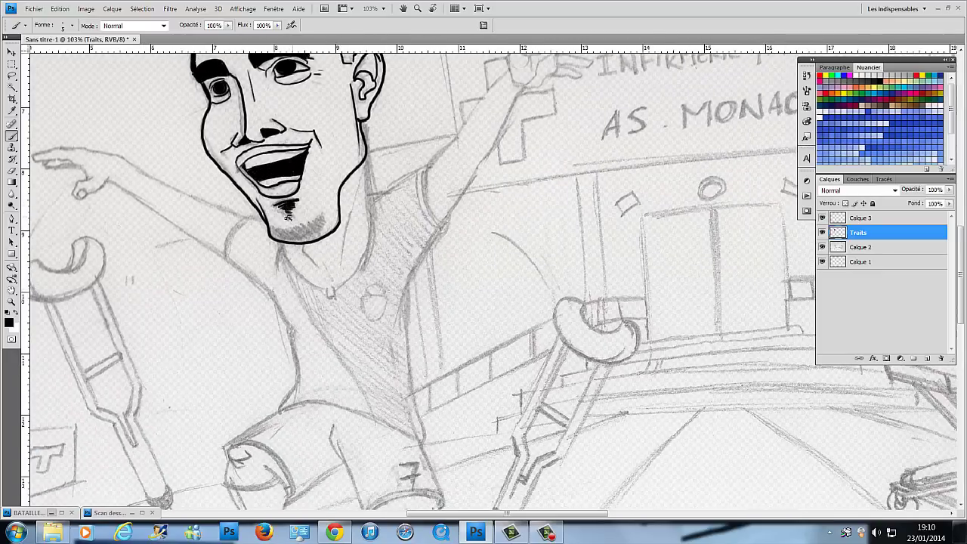
Add stubble strokes along the chin and ink the raised hand with its fingers.
left_click_drag(275, 236, 306, 227)
mouse_move(298, 230)
left_mouse_down()
mouse_move(328, 215)
mouse_move(382, 110)
left_mouse_up()
scroll(362, 227, "down", 1)
scroll(382, 110, "down", 1)
mouse_move(283, 196)
left_mouse_down()
mouse_move(329, 245)
mouse_move(370, 164)
mouse_move(373, 213)
mouse_move(445, 171)
mouse_move(504, 70)
mouse_move(470, 215)
mouse_move(513, 218)
left_mouse_up()
mouse_move(517, 180)
left_mouse_down()
mouse_move(553, 204)
mouse_move(498, 170)
left_mouse_up()
Ink the arm outline, the torso and the sides and bottom edge of the shirt.
scroll(507, 191, "down", 2)
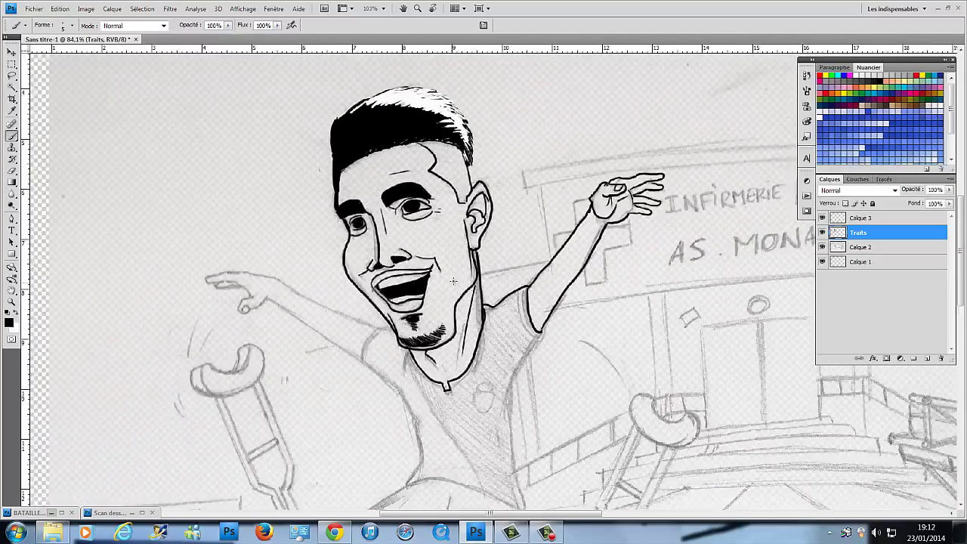
left_click_drag(300, 260, 380, 305)
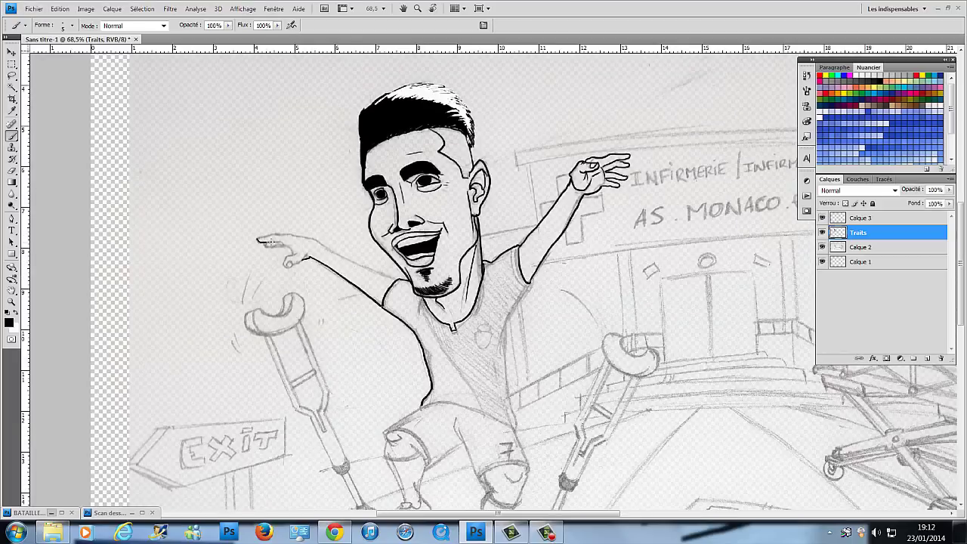
left_click_drag(298, 236, 402, 281)
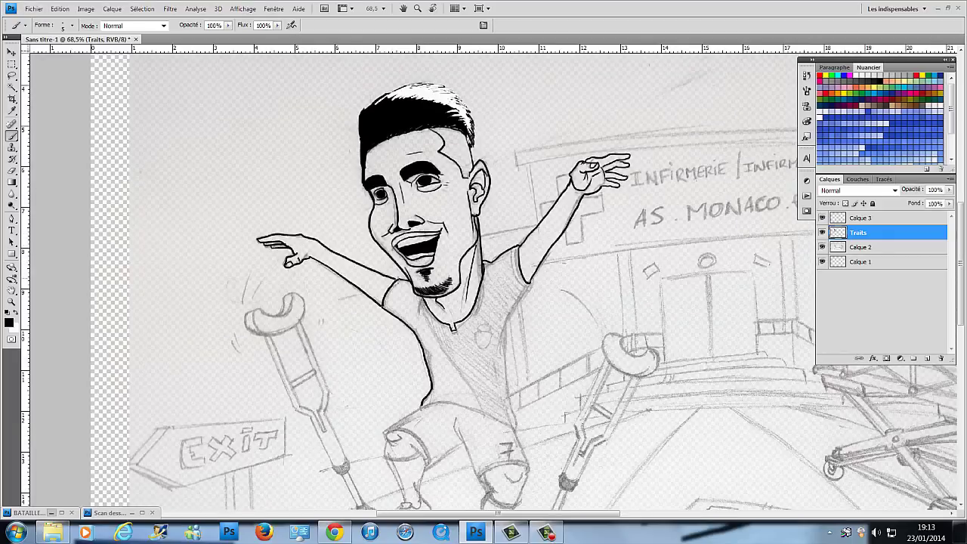
left_click_drag(468, 325, 427, 262)
left_click_drag(477, 227, 475, 361)
left_click_drag(382, 341, 474, 364)
left_click_drag(418, 321, 435, 302)
left_click_drag(408, 326, 446, 338)
Outline the shorts and ink the number 7 on them.
scroll(421, 335, "down", 3)
mouse_move(407, 249)
left_mouse_down()
mouse_move(423, 309)
mouse_move(468, 313)
left_mouse_up()
scroll(423, 302, "down", 1)
left_click_drag(355, 250, 400, 219)
left_click_drag(359, 250, 431, 288)
left_click_drag(472, 256, 478, 276)
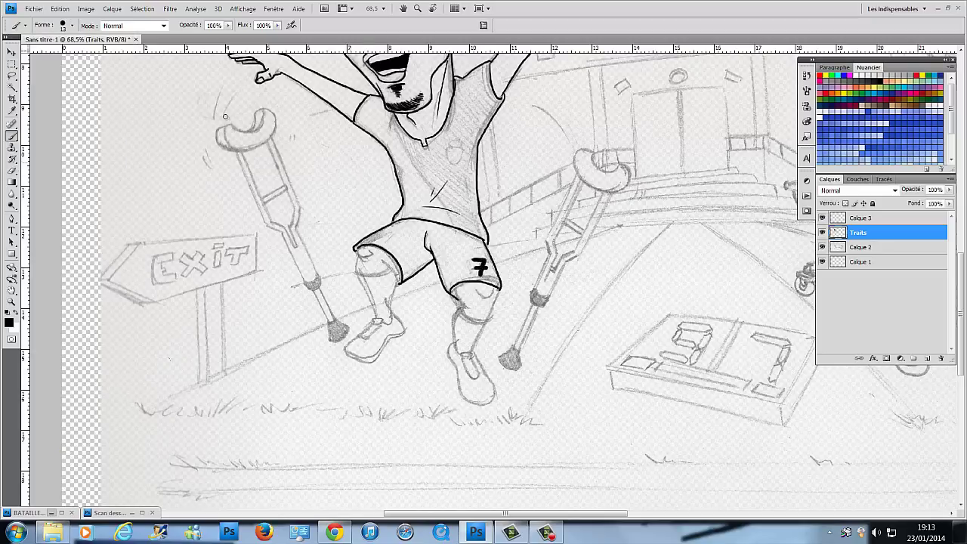
scroll(423, 303, "down", 1)
Ink the shorts hem, both sides of the lower leg, both shoes and the top of the left crutch.
left_click_drag(344, 240, 377, 243)
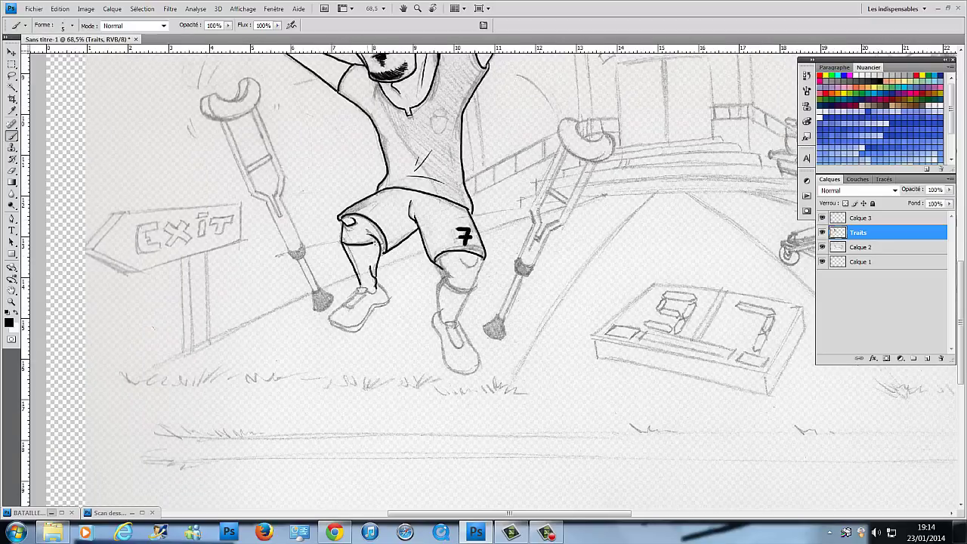
left_click_drag(437, 281, 446, 316)
mouse_move(482, 260)
left_mouse_down()
mouse_move(456, 322)
mouse_move(464, 296)
left_mouse_up()
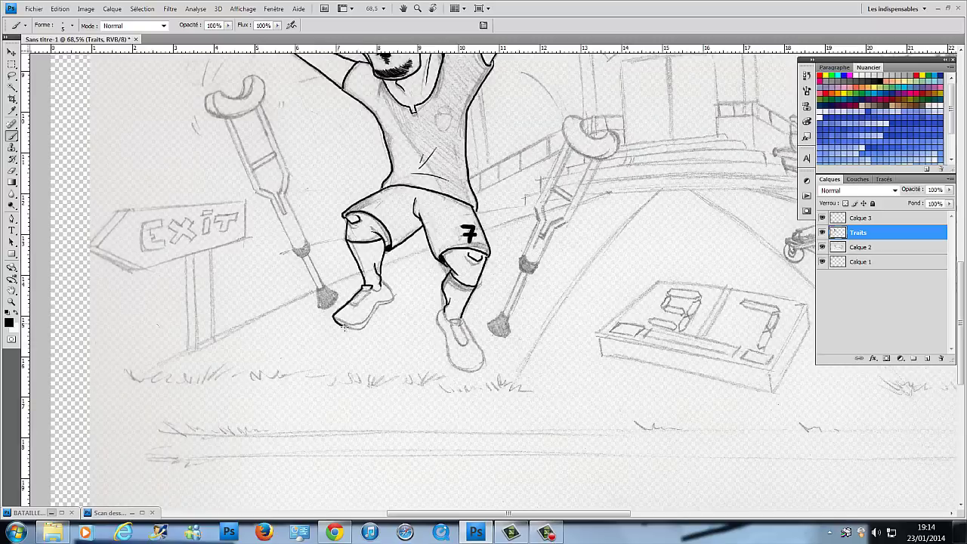
left_click_drag(343, 325, 373, 289)
mouse_move(453, 332)
left_mouse_down()
mouse_move(420, 299)
mouse_move(423, 340)
left_mouse_up()
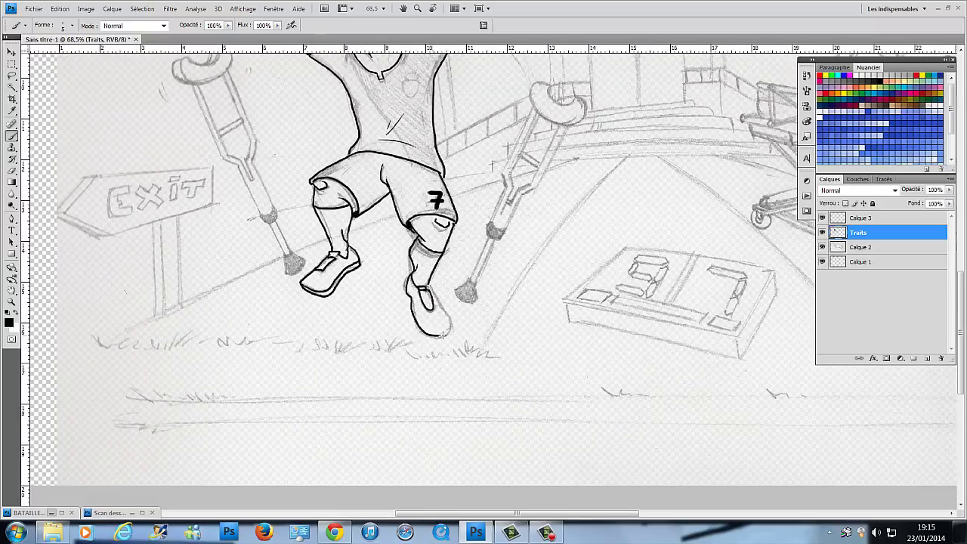
left_click_drag(444, 295, 449, 333)
left_click_drag(483, 238, 510, 393)
mouse_move(200, 226)
left_mouse_down()
mouse_move(248, 208)
mouse_move(219, 245)
mouse_move(292, 381)
left_mouse_up()
With a 4 px brush, ink the shaft and lower part of the left crutch.
left_click(72, 25)
left_click_drag(254, 233, 301, 378)
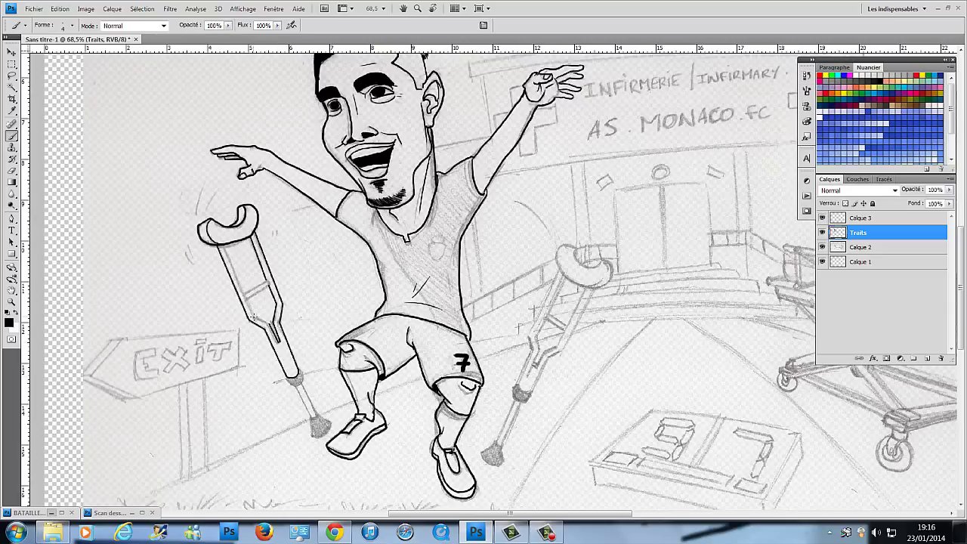
mouse_move(225, 246)
left_mouse_down()
mouse_move(269, 325)
mouse_move(241, 249)
left_mouse_up()
left_click_drag(279, 328, 301, 366)
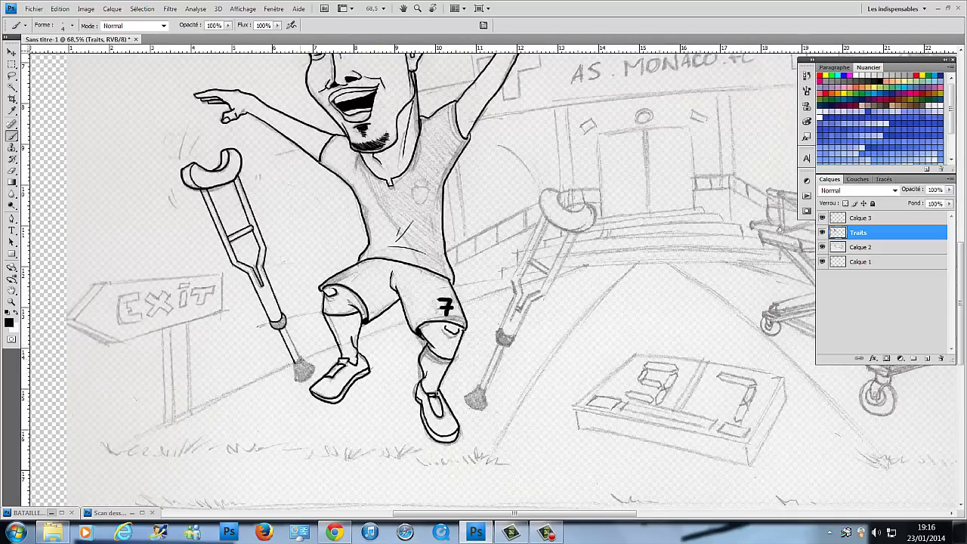
left_click(807, 106)
left_click(300, 363)
Ink the right crutch's handle and its double-lined shaft down to the bottom.
mouse_move(543, 198)
left_mouse_down()
mouse_move(471, 197)
mouse_move(521, 214)
mouse_move(436, 323)
left_mouse_up()
left_click_drag(495, 227, 443, 291)
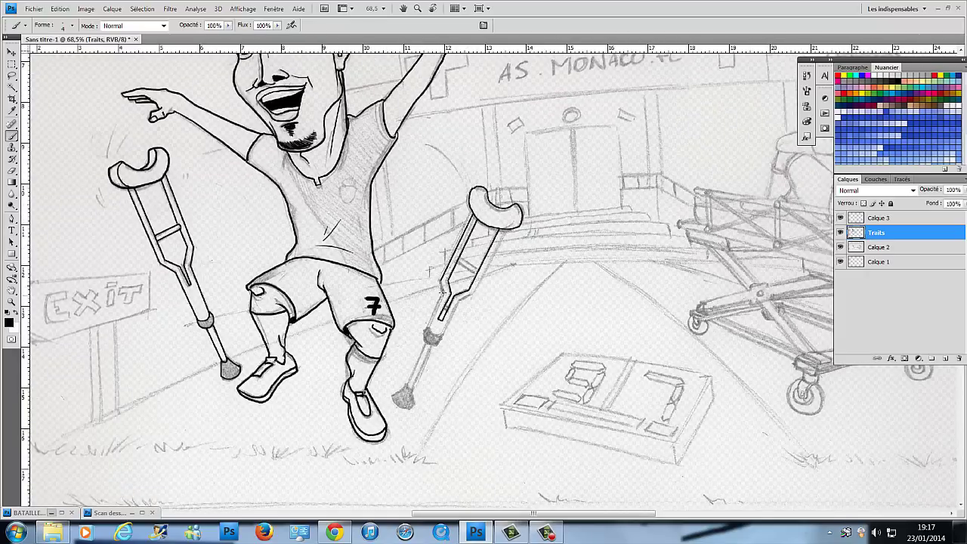
left_click_drag(502, 241, 471, 294)
left_click_drag(431, 344, 407, 389)
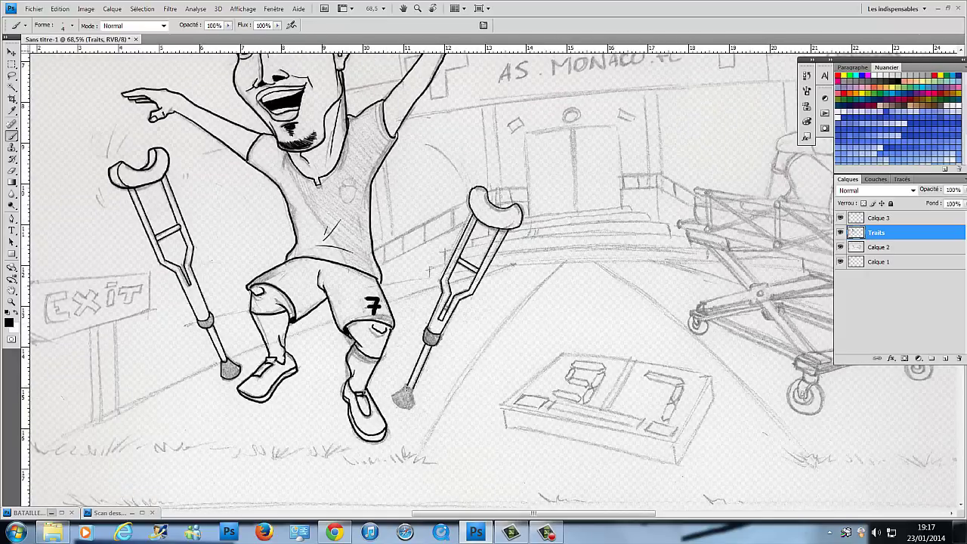
left_click_drag(453, 302, 513, 344)
Add motion marks beside the left hand, the left crutch and the right crutch handle.
left_click_drag(168, 222, 156, 240)
left_click_drag(246, 199, 239, 225)
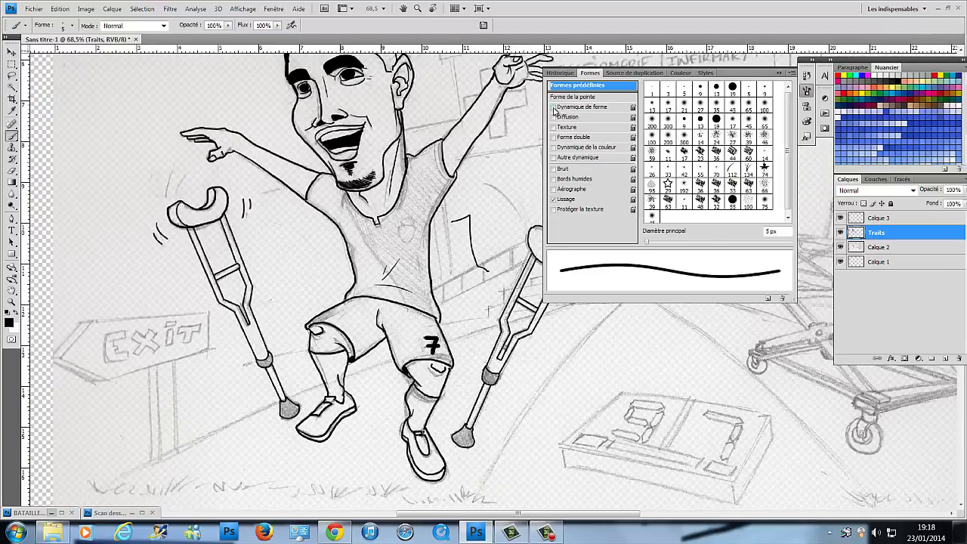
left_click_drag(190, 154, 183, 192)
left_click_drag(355, 202, 341, 234)
left_click_drag(497, 121, 491, 170)
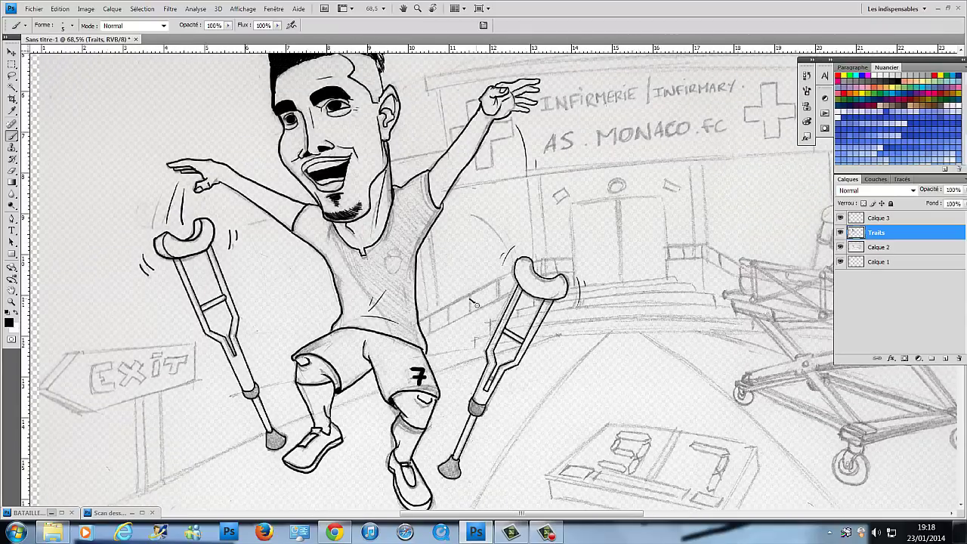
left_click_drag(348, 238, 442, 138)
Draw the Exit sign's straight-edged outline and the two lines of its post.
left_click(141, 286)
left_click(187, 311, "shift")
left_click(291, 283, "shift")
left_click(289, 246, "shift")
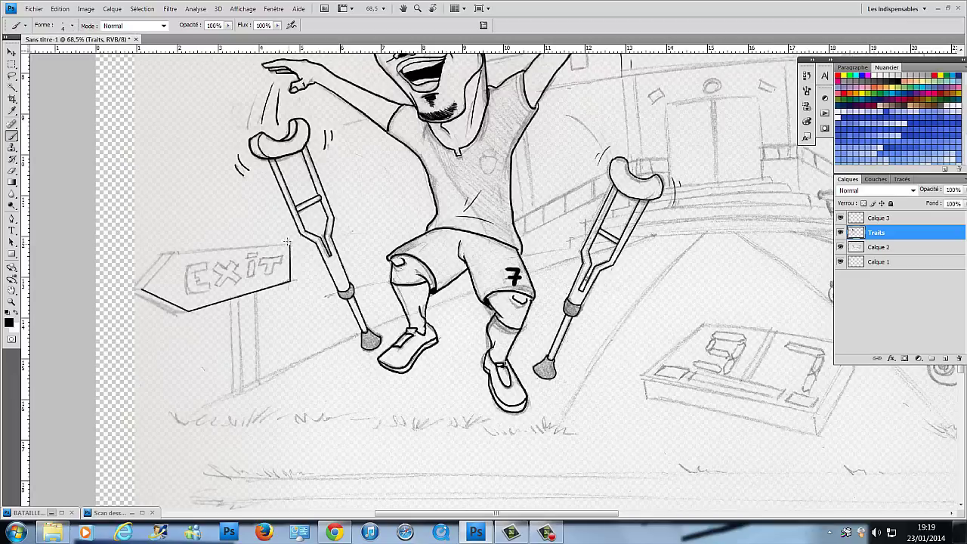
left_click(172, 253, "shift")
left_click(139, 285, "shift")
left_click(239, 296)
left_click(233, 391, "shift")
left_click(255, 294)
left_click(259, 380, "shift")
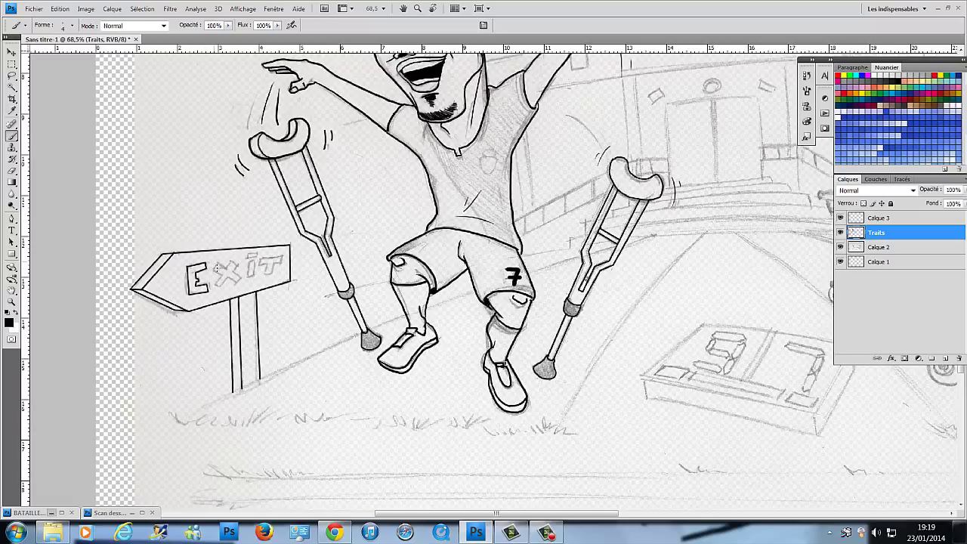
Ink the EXIT lettering on the sign.
mouse_move(216, 263)
left_mouse_down()
mouse_move(241, 286)
mouse_move(216, 286)
mouse_move(249, 281)
left_mouse_up()
left_click(252, 257)
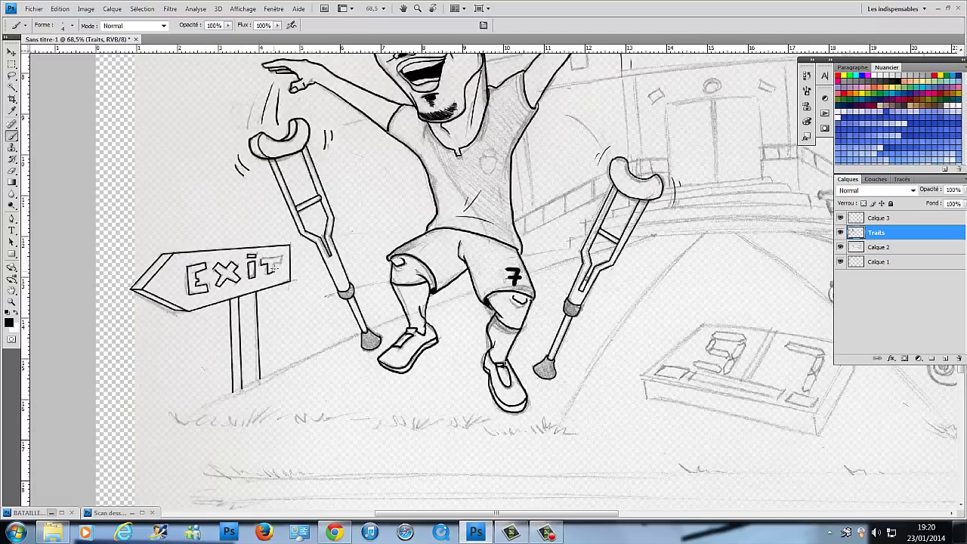
left_click_drag(305, 172, 153, 142)
left_click(63, 25)
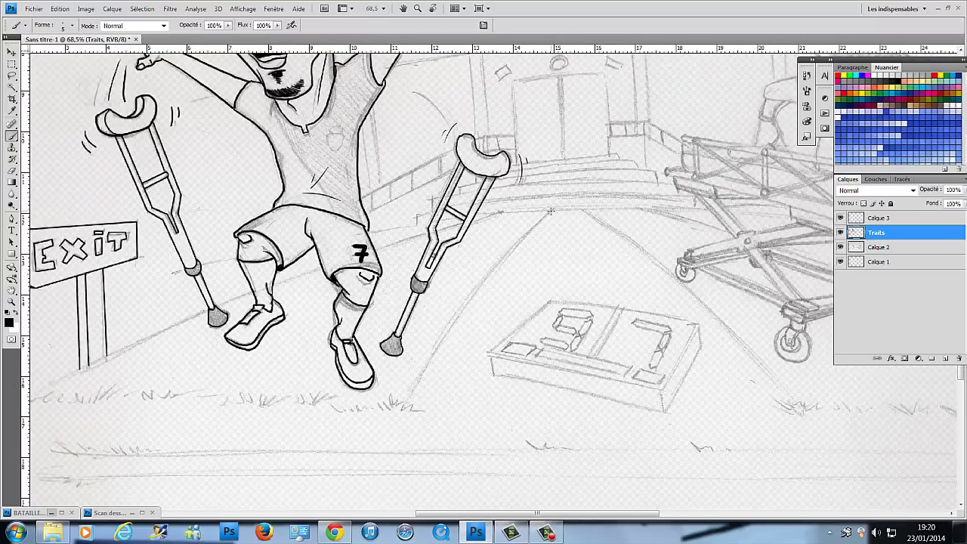
Ink the path edges, the ground line under the Exit sign and grass strokes along the ground.
mouse_move(547, 214)
left_mouse_down()
mouse_move(405, 398)
mouse_move(582, 398)
left_mouse_up()
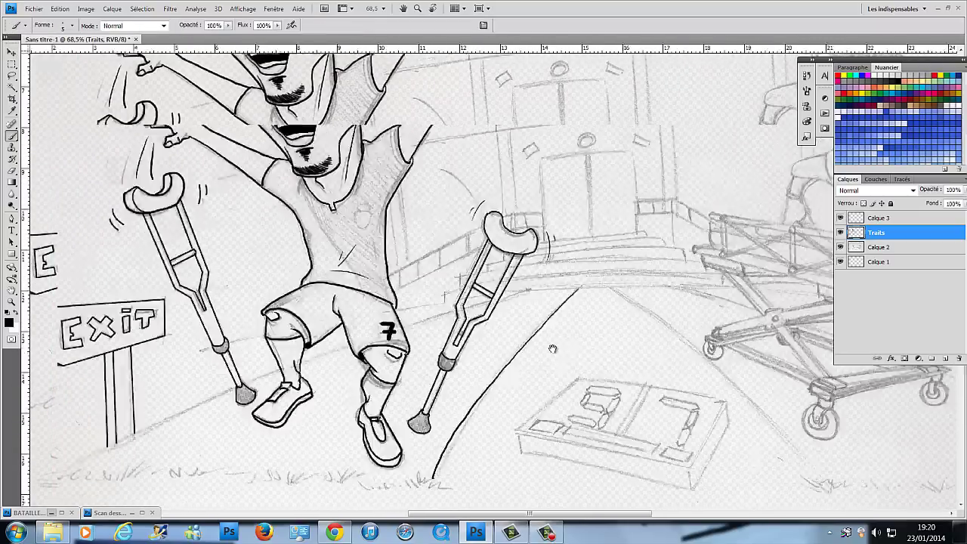
left_click_drag(211, 385, 385, 306)
left_click_drag(624, 223, 530, 192)
left_click_drag(129, 362, 495, 370)
mouse_move(495, 370)
left_mouse_down()
mouse_move(457, 348)
mouse_move(217, 386)
left_mouse_up()
mouse_move(159, 195)
left_mouse_down()
mouse_move(434, 281)
mouse_move(650, 420)
left_mouse_up()
mouse_move(263, 382)
left_mouse_down()
mouse_move(345, 394)
mouse_move(656, 396)
left_mouse_up()
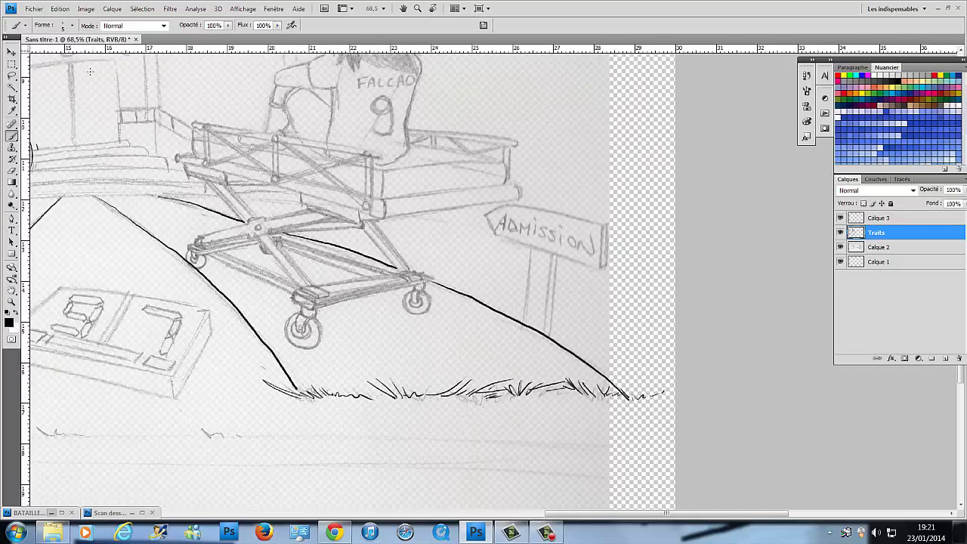
With a 4 px brush, ink the Admission sign's posts, top and bottom edges and ON letters.
left_click(71, 25)
key("Return")
left_click_drag(530, 252, 525, 324)
mouse_move(544, 255)
left_mouse_down()
mouse_move(543, 334)
mouse_move(552, 336)
left_mouse_up()
left_click_drag(496, 237, 599, 268)
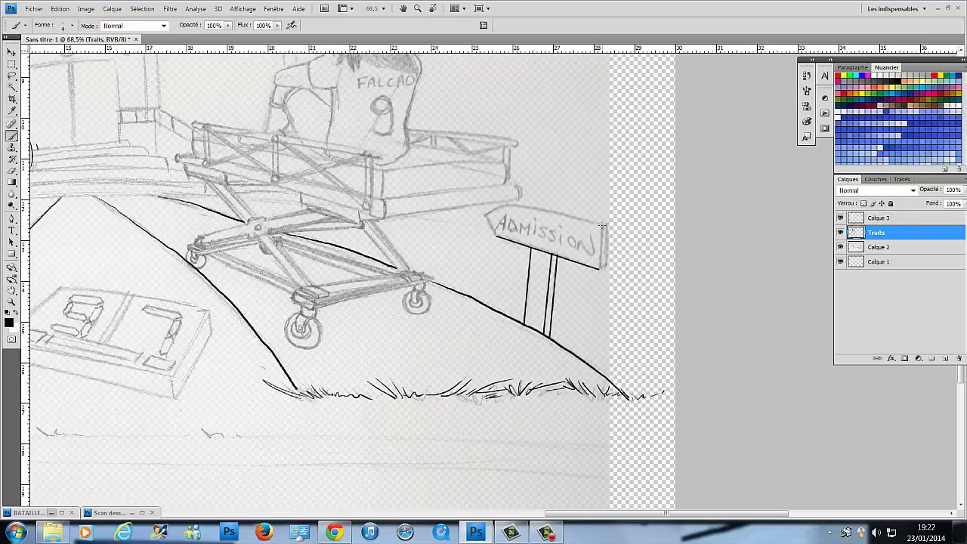
left_click_drag(506, 204, 608, 224)
left_click_drag(503, 213, 570, 250)
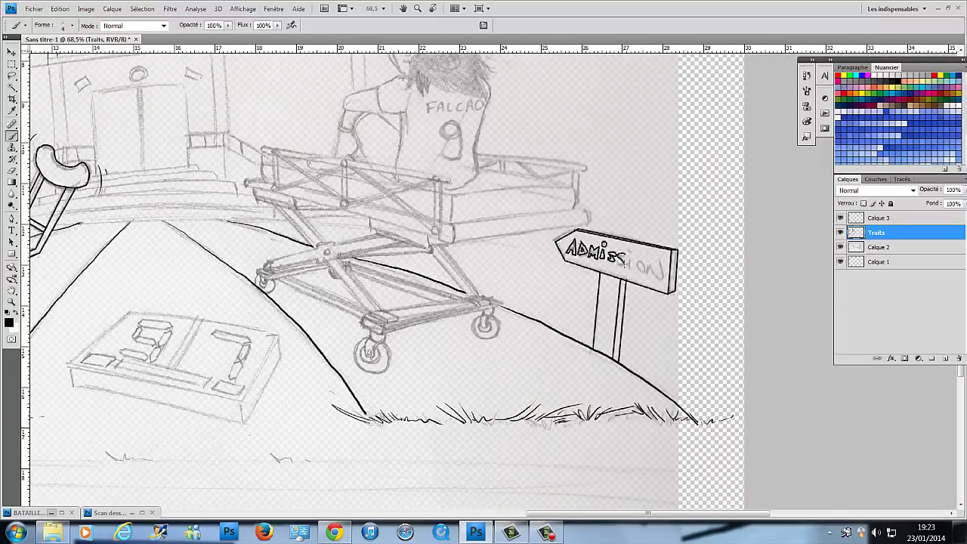
mouse_move(640, 259)
left_mouse_down()
mouse_move(662, 260)
mouse_move(785, 160)
left_mouse_up()
Outline the digit box on the hill, including its inner dividing lines.
left_click_drag(198, 256, 370, 285)
left_click_drag(200, 276, 370, 310)
mouse_move(405, 225)
left_mouse_down()
mouse_move(370, 285)
mouse_move(370, 309)
left_mouse_up()
mouse_move(198, 255)
left_mouse_down()
mouse_move(405, 226)
mouse_move(370, 278)
left_mouse_up()
mouse_move(320, 213)
left_mouse_down()
mouse_move(302, 262)
mouse_move(311, 263)
left_mouse_up()
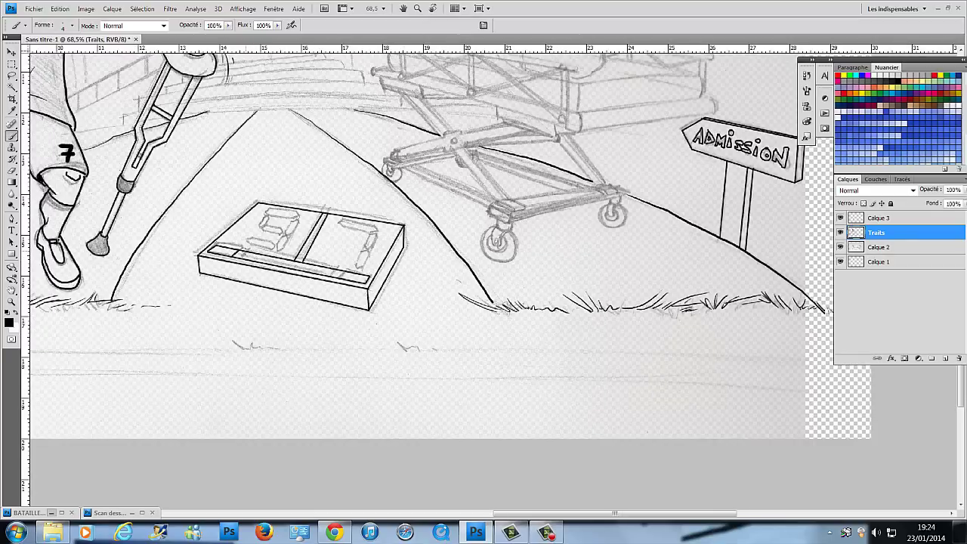
key("ctrl+0")
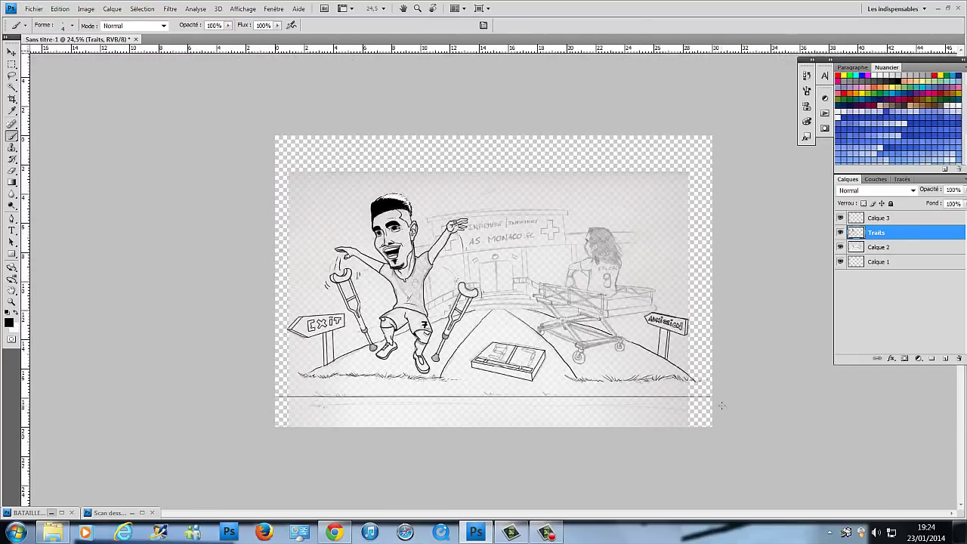
scroll(591, 392, "up", 2)
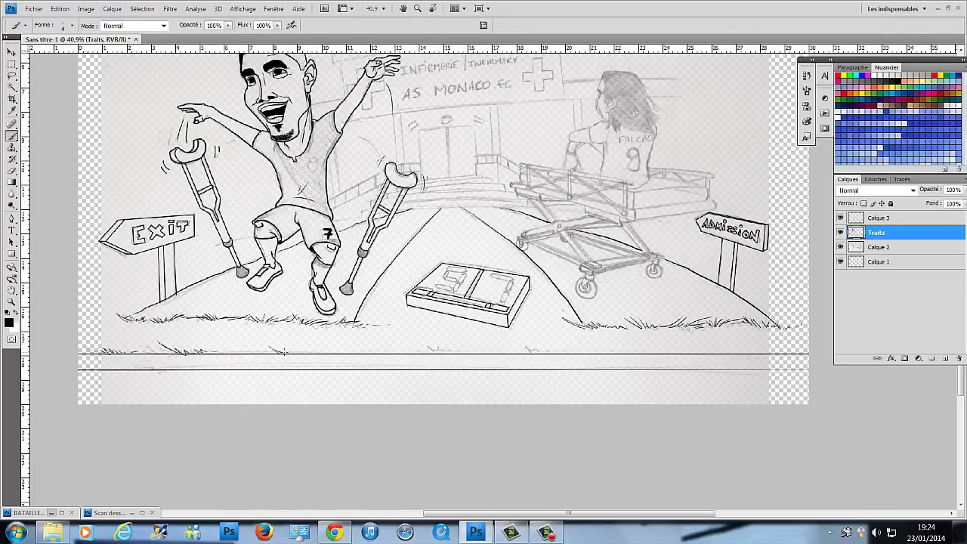
scroll(484, 272, "up", 3)
scroll(483, 272, "down", 3)
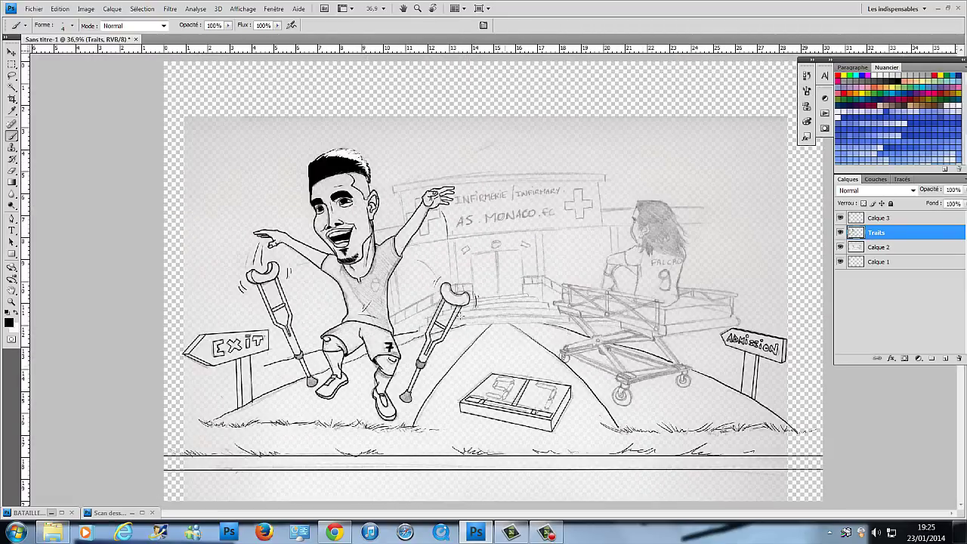
scroll(429, 315, "up", 4)
Ink the ledge line running from the crutch toward the stretcher.
left_click_drag(427, 325, 759, 334)
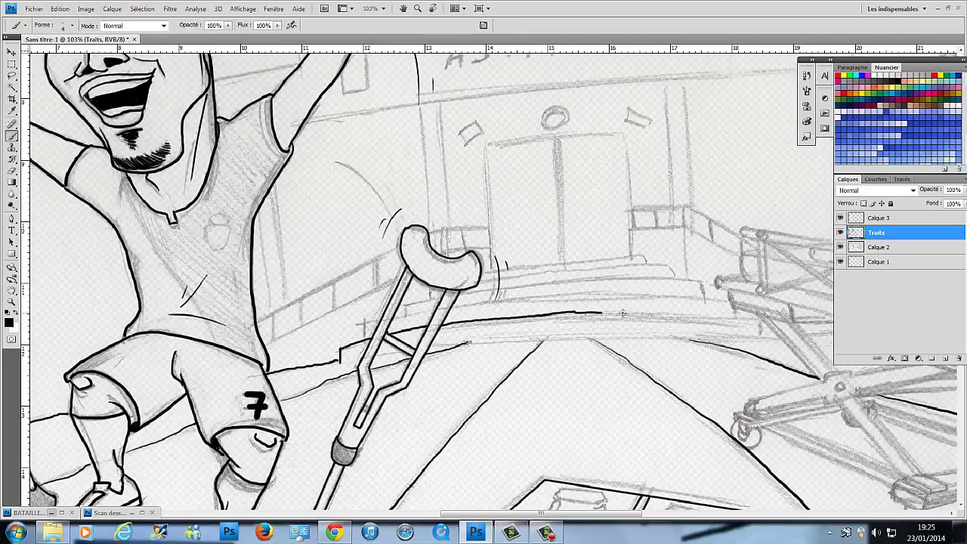
left_click_drag(339, 361, 770, 332)
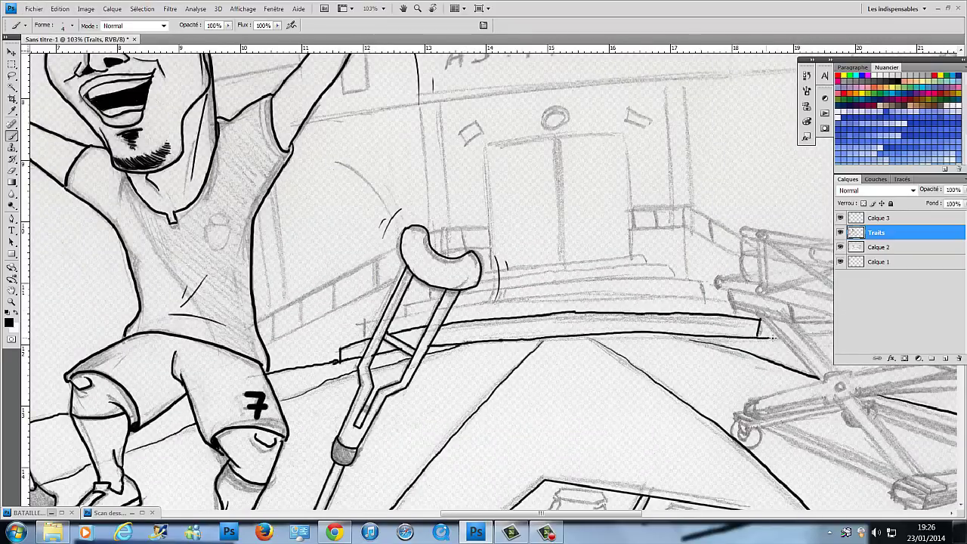
left_click_drag(695, 367, 516, 333)
Ink the entrance staircase steps with a size-3 brush.
key("bracketleft")
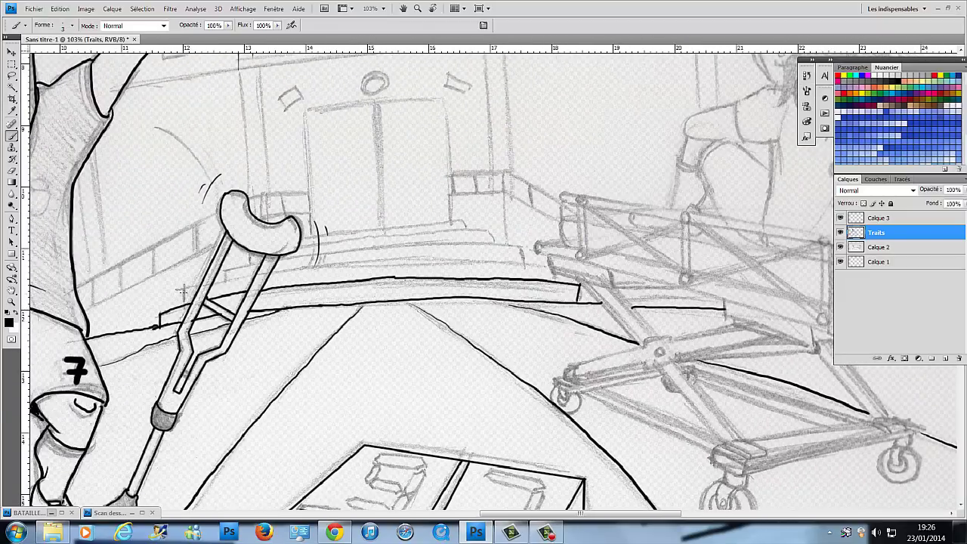
left_click_drag(189, 290, 555, 270)
left_click_drag(225, 270, 521, 266)
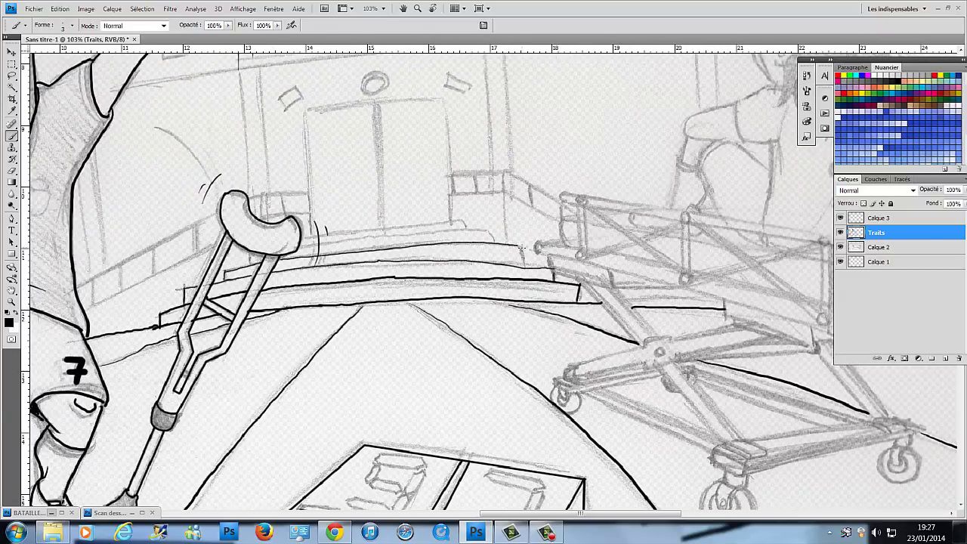
mouse_move(301, 244)
left_mouse_down()
mouse_move(423, 233)
mouse_move(495, 245)
left_mouse_up()
mouse_move(337, 232)
left_mouse_down()
mouse_move(462, 219)
mouse_move(425, 262)
left_mouse_up()
Ink the double door outline with its centre split and the three wall lamps.
mouse_move(266, 153)
left_mouse_down()
mouse_move(270, 268)
mouse_move(405, 142)
left_mouse_up()
left_click_drag(404, 142, 410, 265)
left_click_drag(336, 149, 337, 268)
left_click_drag(342, 269, 342, 149)
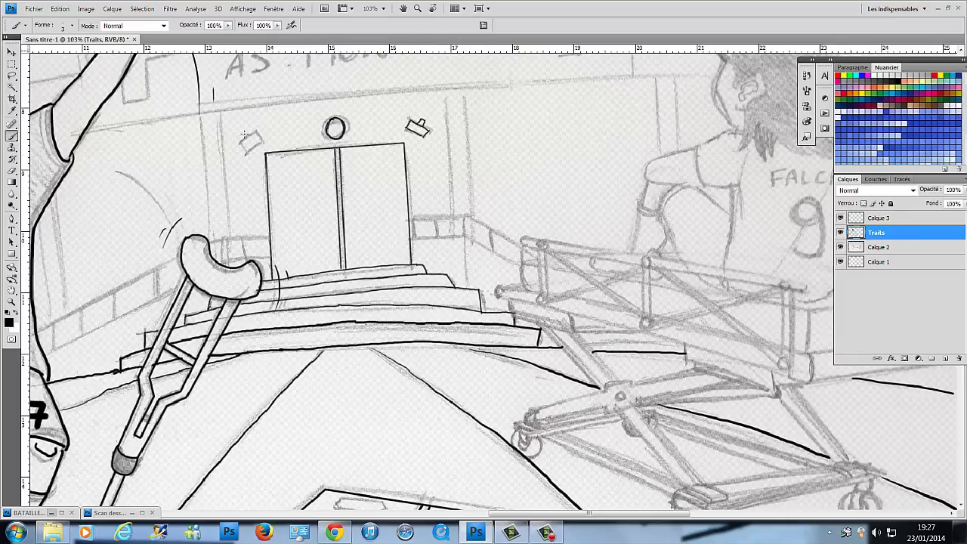
left_click_drag(244, 134, 260, 151)
left_click_drag(335, 108, 334, 120)
left_click_drag(522, 287, 434, 275)
Ink the wall lines beside the stairs.
left_click_drag(326, 223, 381, 277)
left_click_drag(381, 225, 436, 256)
left_click_drag(444, 276, 731, 261)
Ink both stair railings, with top bars and posts, using a thicker brush.
left_click(72, 25)
left_click(806, 90)
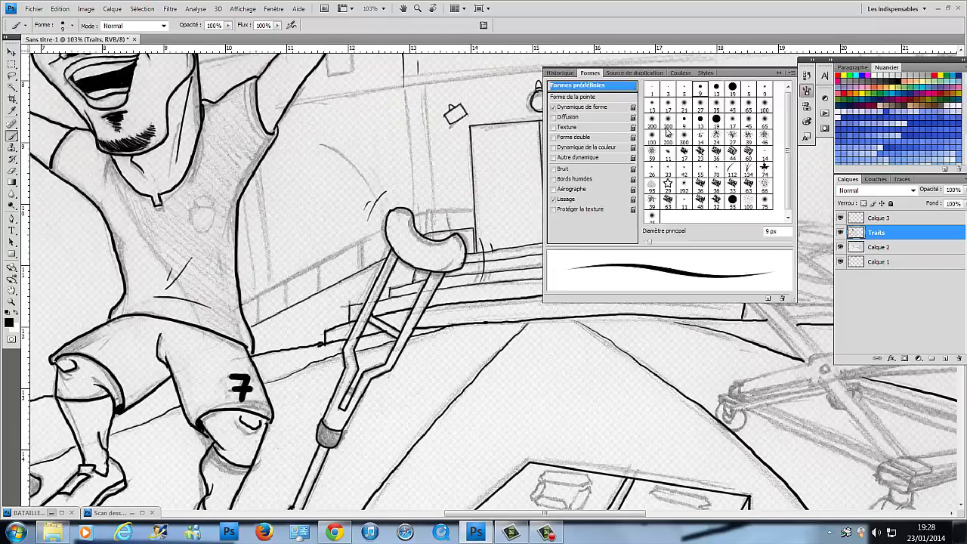
left_click_drag(386, 230, 241, 304)
left_click_drag(320, 266, 320, 292)
left_click_drag(357, 249, 356, 274)
left_click_drag(388, 238, 388, 255)
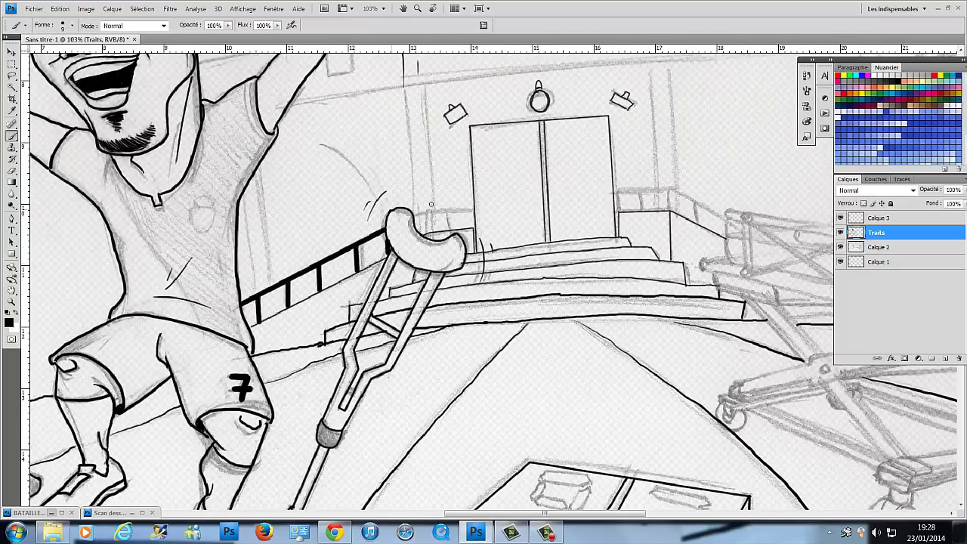
mouse_move(412, 213)
left_mouse_down()
mouse_move(473, 209)
mouse_move(429, 233)
left_mouse_up()
mouse_move(617, 191)
left_mouse_down()
mouse_move(379, 271)
mouse_move(435, 267)
left_mouse_up()
left_click_drag(435, 267, 489, 298)
left_click_drag(385, 271, 385, 291)
left_click_drag(465, 288, 465, 307)
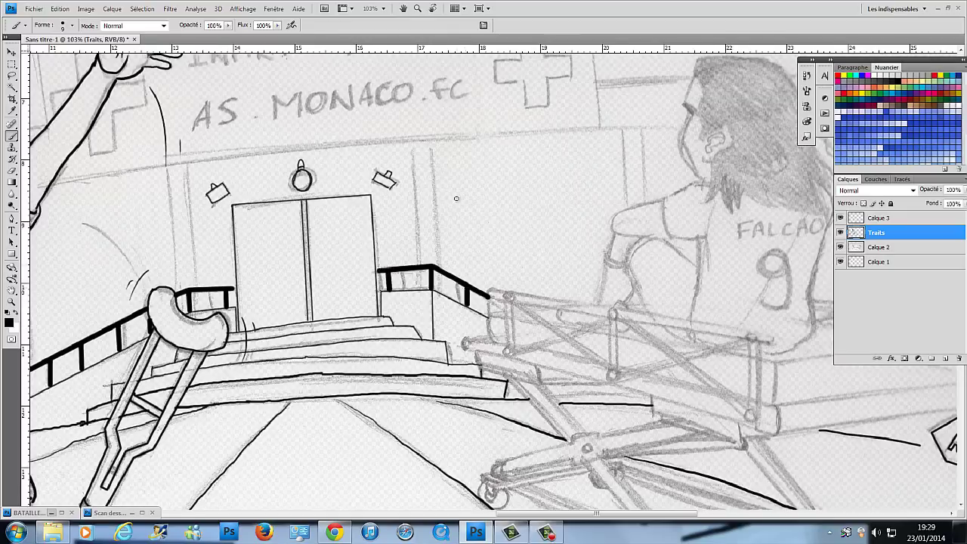
left_click_drag(302, 317, 589, 264)
Add small ink strokes around the crutch area.
left_click(806, 90)
mouse_move(483, 256)
left_mouse_down()
mouse_move(355, 292)
mouse_move(518, 269)
left_mouse_up()
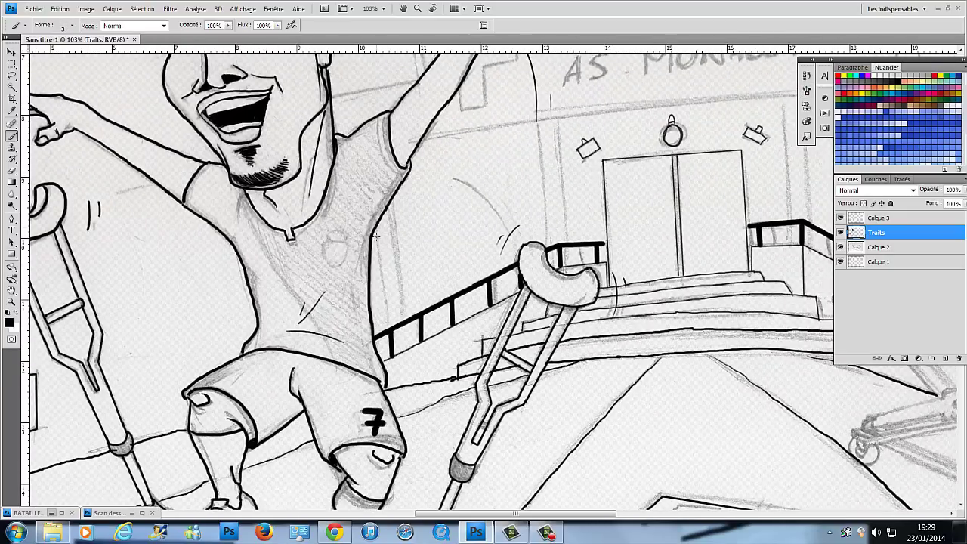
left_click_drag(392, 202, 381, 250)
left_click_drag(518, 270, 435, 279)
Ink the edges of the doorway pillars.
left_click_drag(414, 135, 427, 278)
left_click_drag(529, 302, 348, 325)
left_click_drag(487, 120, 492, 271)
left_click_drag(529, 302, 377, 302)
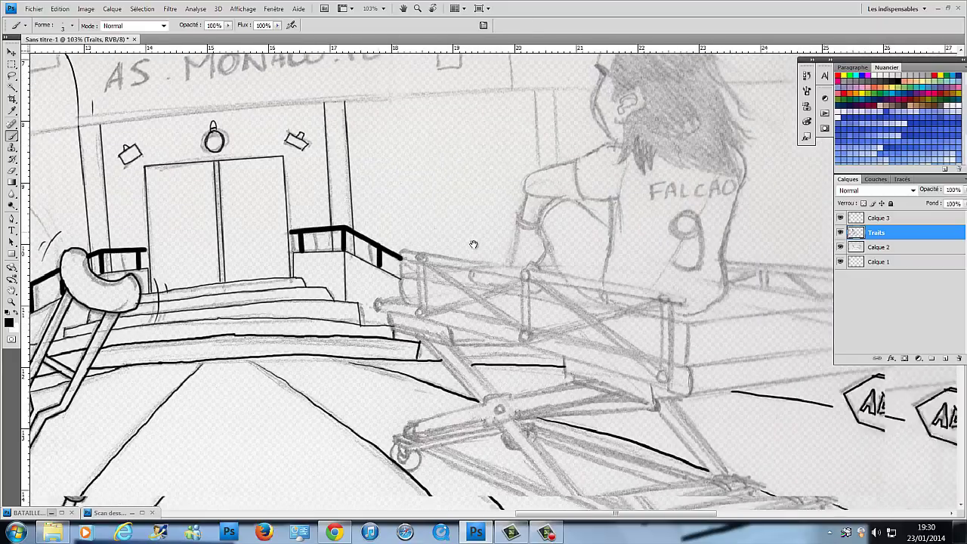
left_click_drag(302, 227, 457, 318)
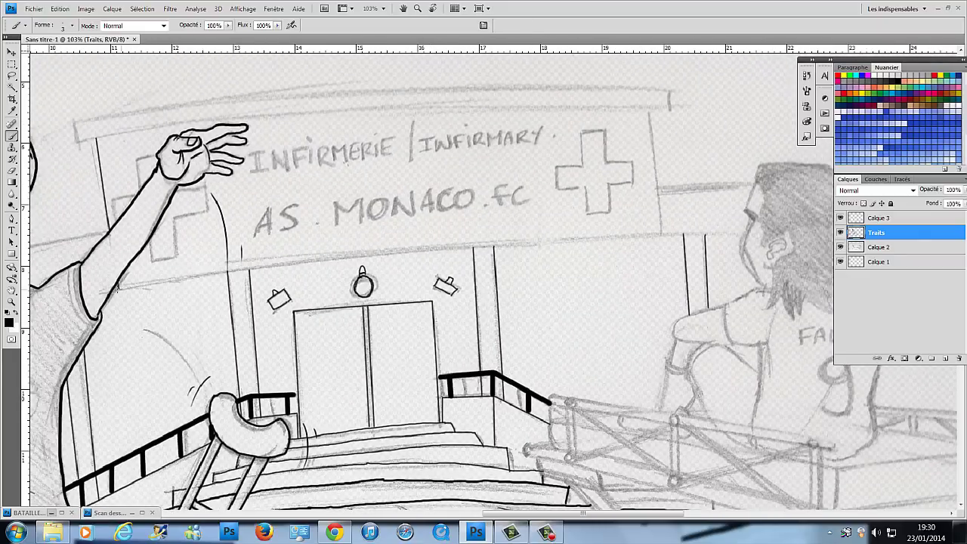
Ink the infirmary sign's bottom edge and the outline of its cross.
mouse_move(117, 280)
left_mouse_down()
mouse_move(662, 235)
mouse_move(526, 272)
left_mouse_up()
scroll(526, 272, "down", 5)
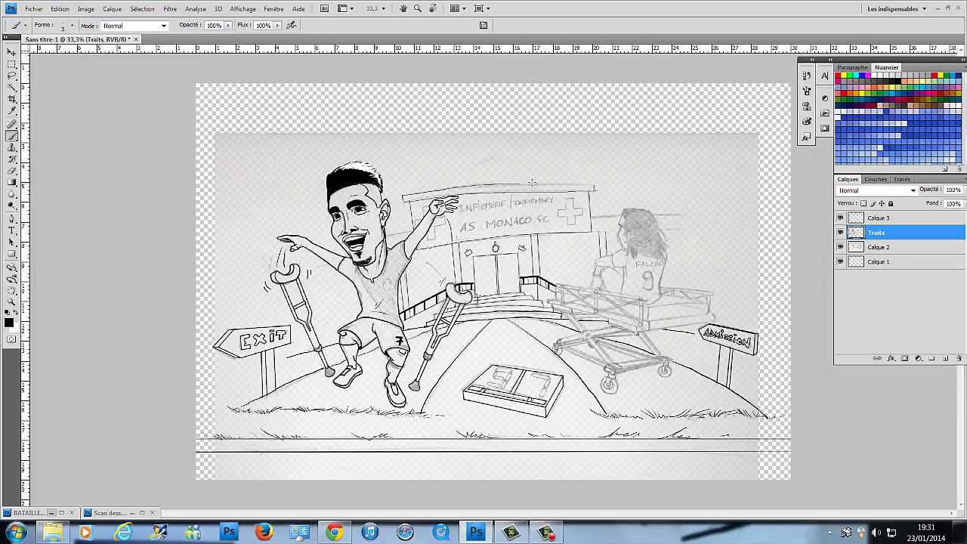
scroll(531, 183, "up", 3)
scroll(532, 183, "up", 1)
left_click(807, 92)
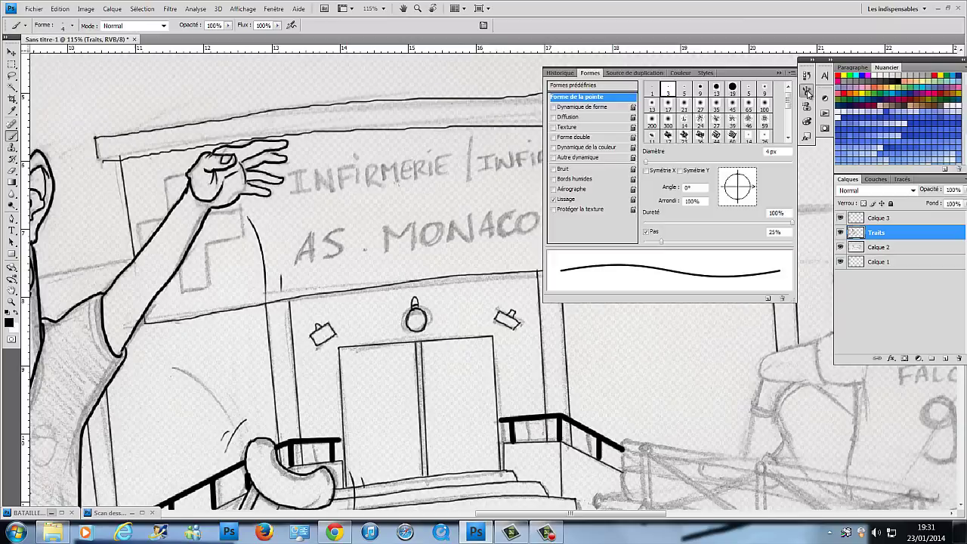
left_click_drag(698, 173, 768, 136)
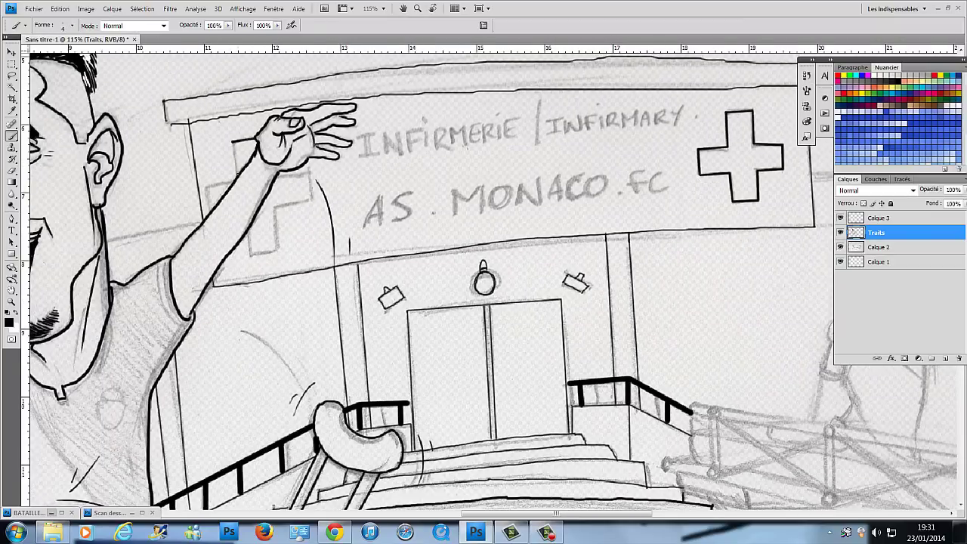
scroll(295, 211, "down", 2)
Ink the stretcher's doubled top rail and its lower rail.
left_click_drag(756, 287, 479, 282)
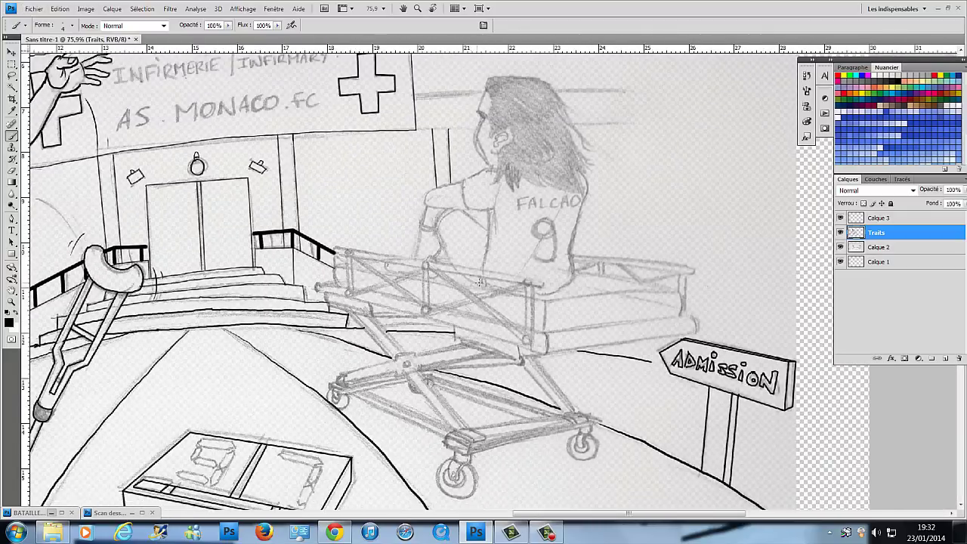
scroll(479, 281, "up", 1)
left_click(329, 287)
left_click(579, 329, "shift")
left_click(579, 325)
left_click(334, 283, "shift")
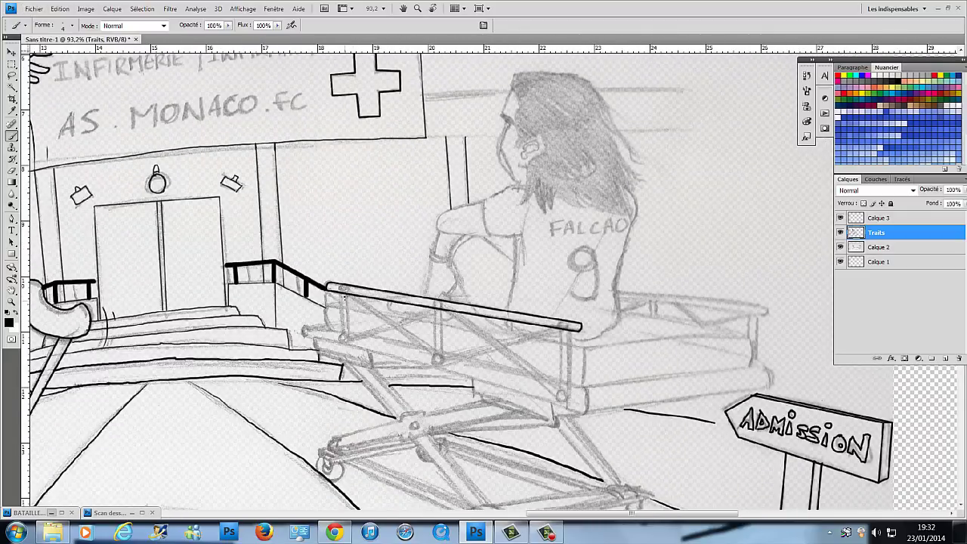
left_click(584, 389, "shift")
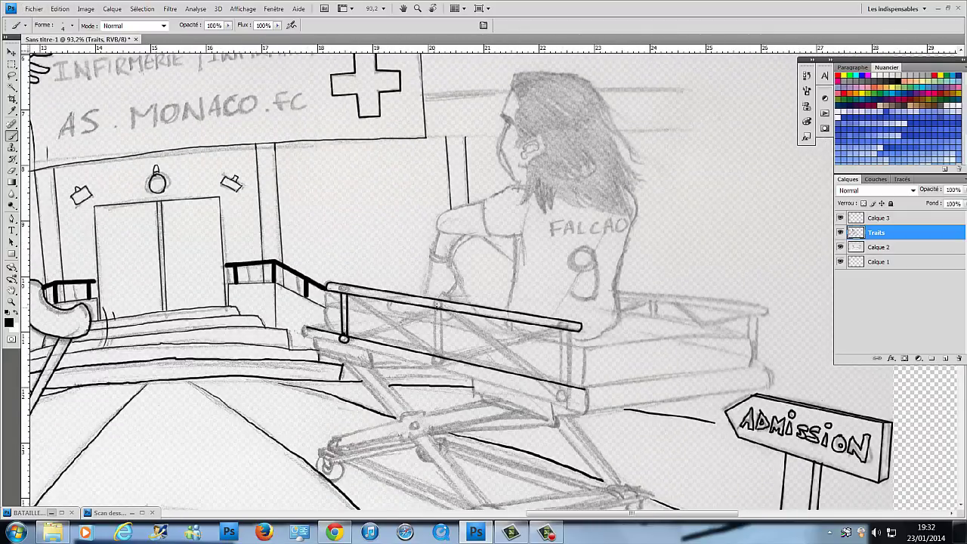
Ink the end post between the rails and double the lower rail into a tube.
left_click(562, 327)
left_click(560, 390, "shift")
left_click(568, 327)
left_click(567, 389, "shift")
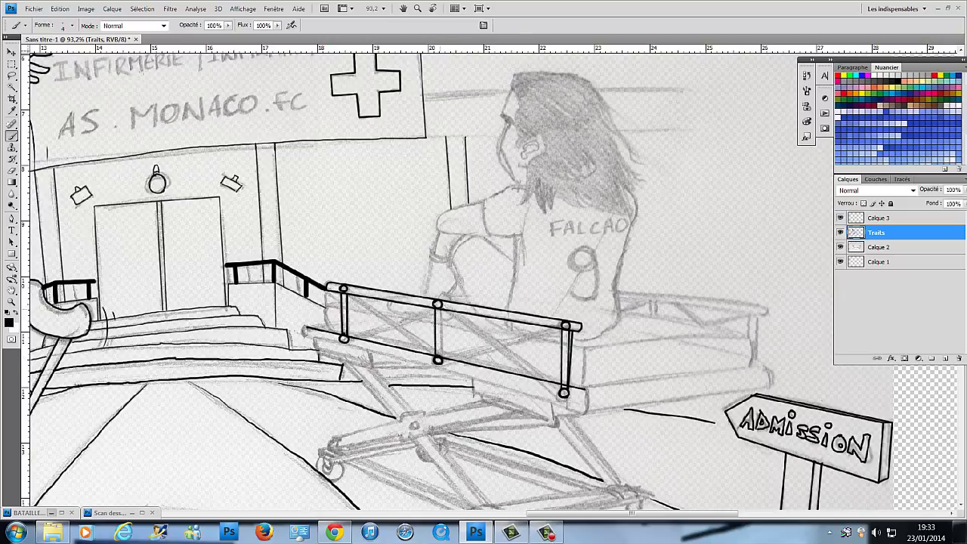
left_click(583, 413)
left_click(307, 337, "shift")
Ink the stretcher platform's front, second and top edge lines.
left_click(586, 390)
left_click(770, 369, "shift")
left_click(588, 413)
left_click(771, 386, "shift")
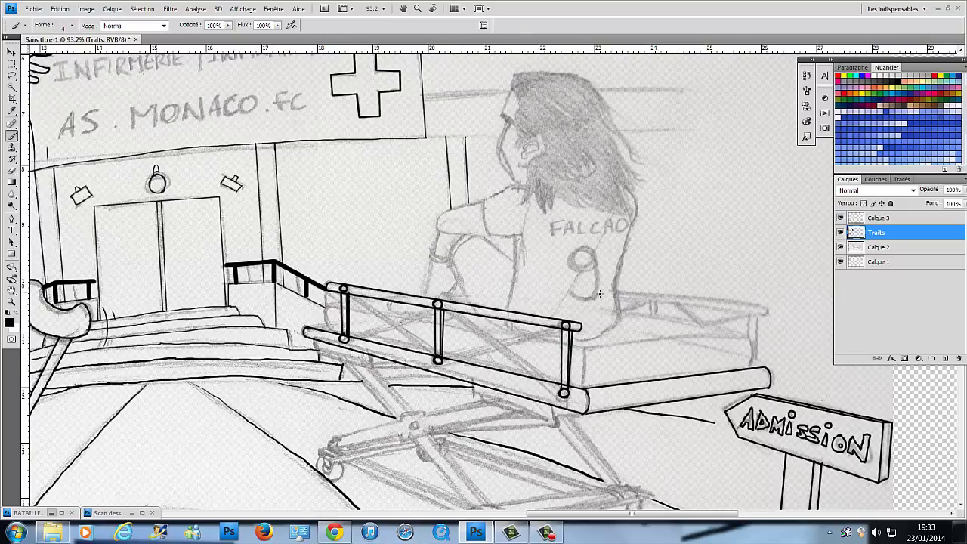
left_click(588, 346)
left_click(749, 335, "shift")
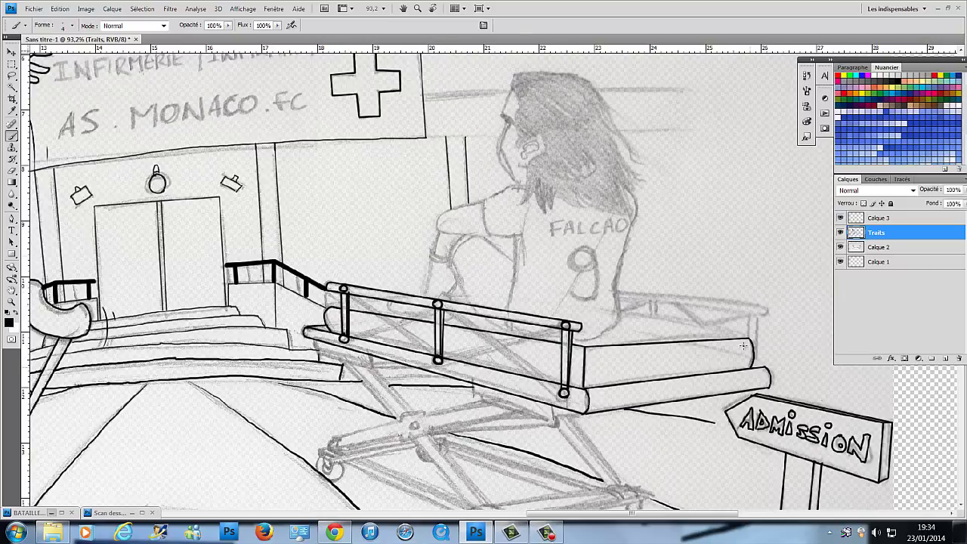
left_click_drag(715, 240, 690, 216)
Draw X cross-braces in the stretcher's front railing.
left_click(806, 93)
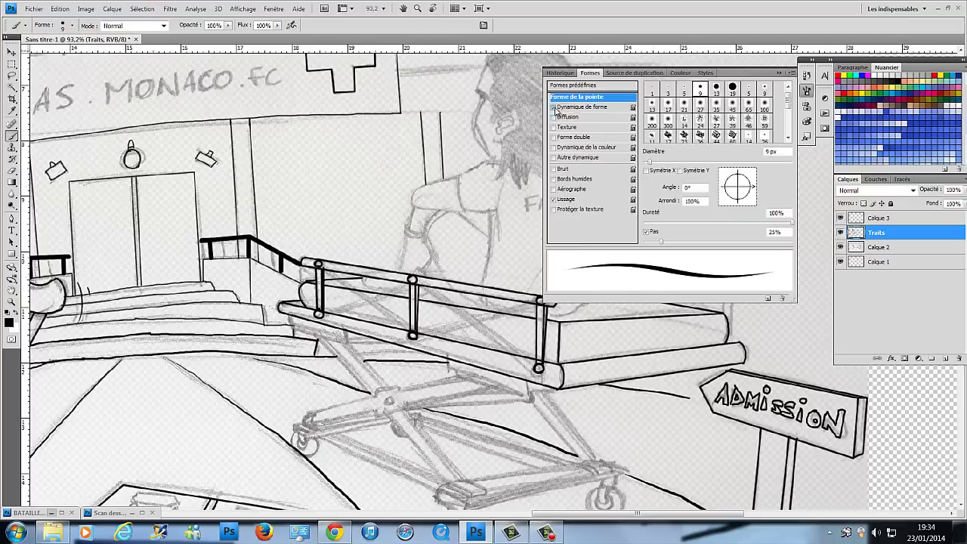
left_click_drag(323, 274, 412, 332)
left_click_drag(320, 317, 409, 286)
left_click_drag(417, 287, 538, 362)
left_click_drag(415, 337, 538, 304)
left_click_drag(581, 261, 426, 252)
With a size-4 brush, ink the back railing's top bar and a thin cross-brace.
left_click(68, 25)
left_click(76, 109)
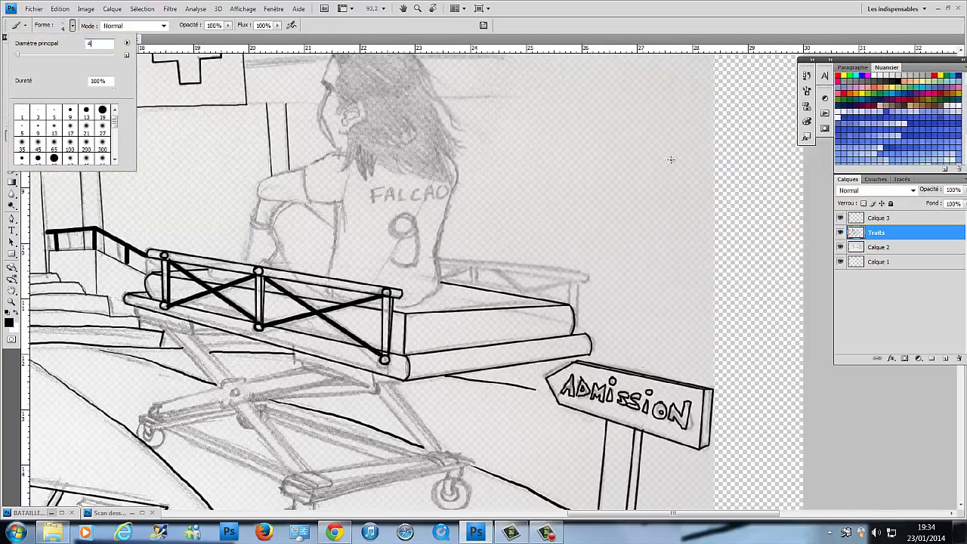
left_click(439, 262)
left_click(587, 276, "shift")
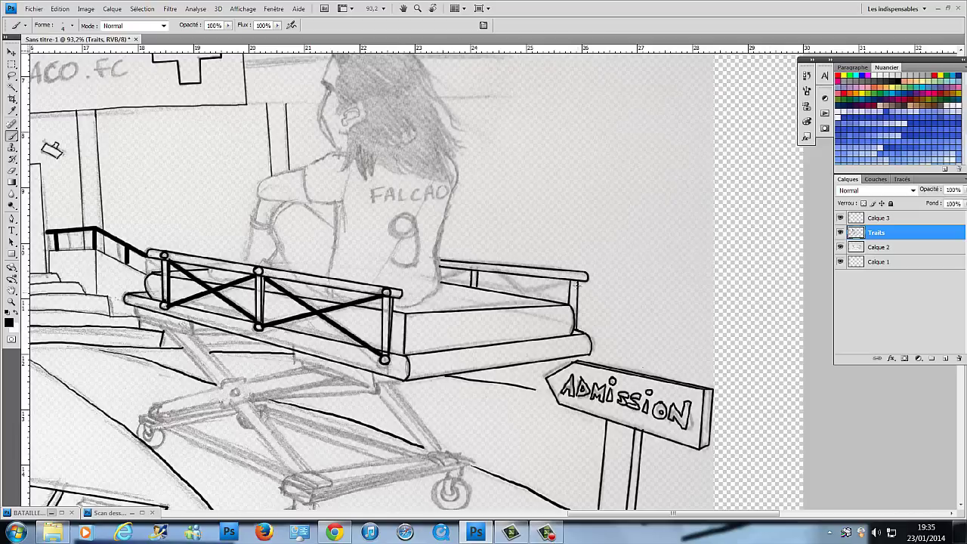
mouse_move(481, 272)
left_mouse_down()
mouse_move(540, 300)
mouse_move(492, 296)
mouse_move(474, 226)
left_mouse_up()
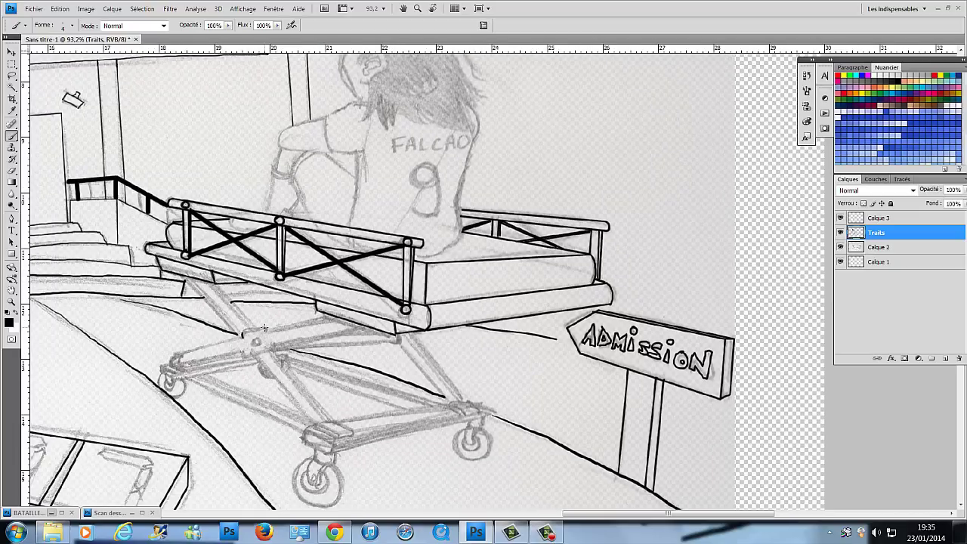
Ink the platform underside, the scissor arms and the round joint bolt.
left_click_drag(264, 327, 329, 318)
left_click_drag(183, 352, 365, 331)
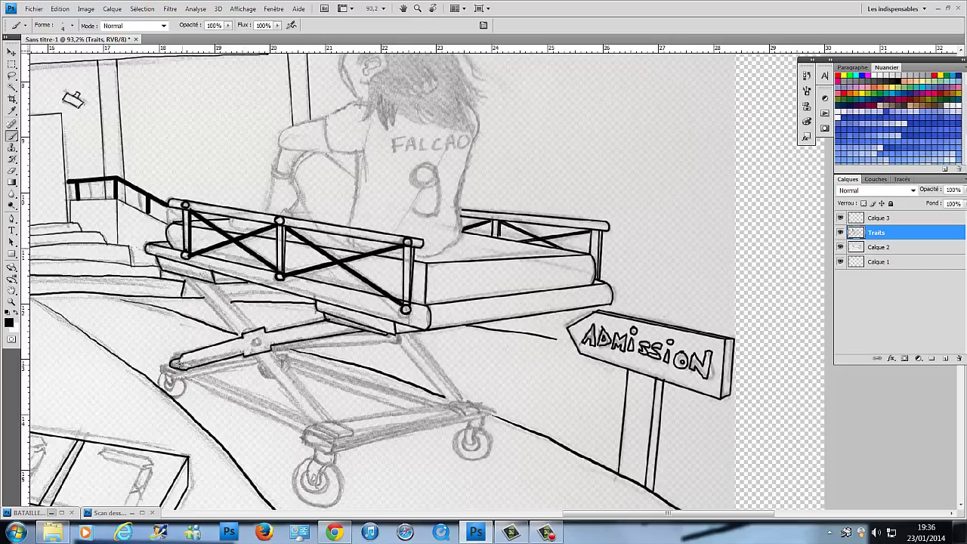
left_click_drag(177, 365, 371, 337)
mouse_move(202, 283)
left_mouse_down()
mouse_move(257, 331)
mouse_move(239, 337)
left_mouse_up()
left_click_drag(263, 357, 313, 425)
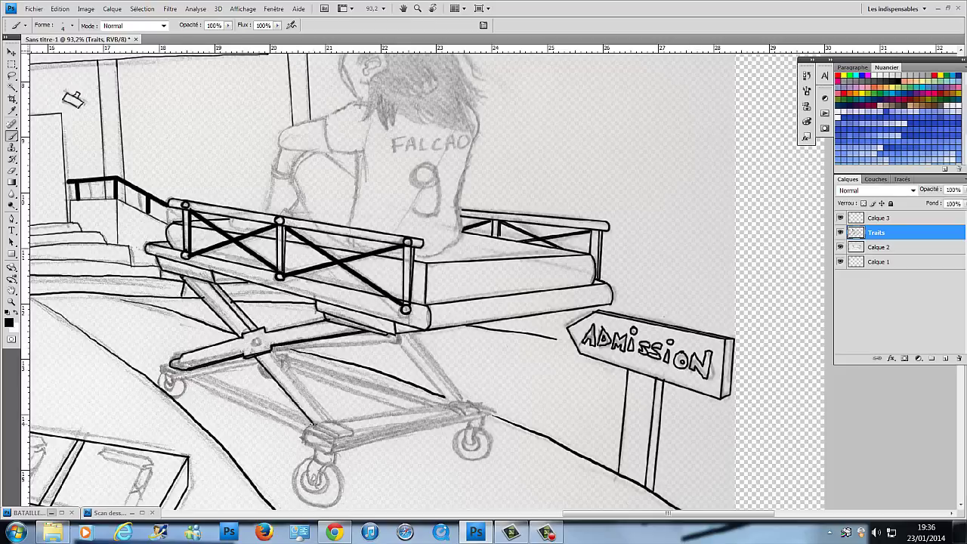
left_click_drag(274, 349, 331, 421)
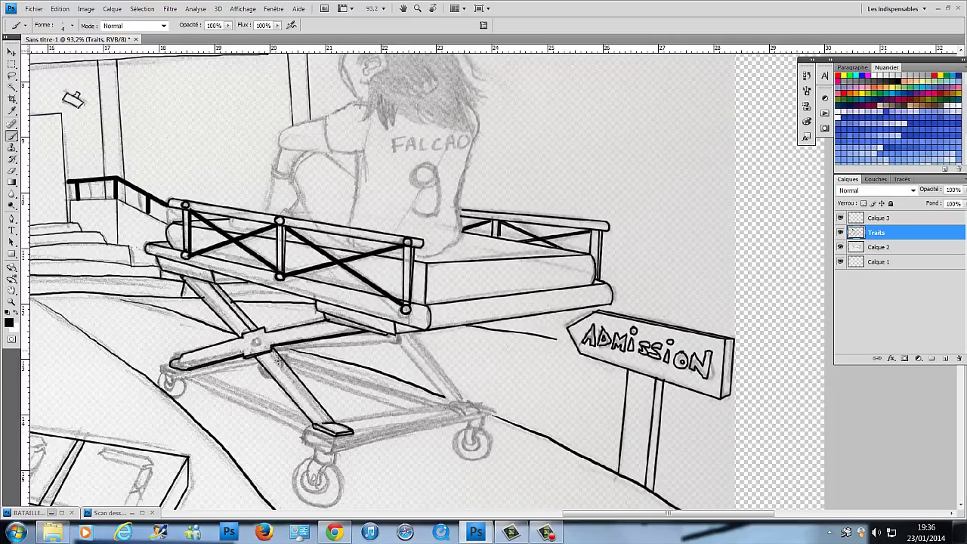
left_click_drag(252, 337, 256, 341)
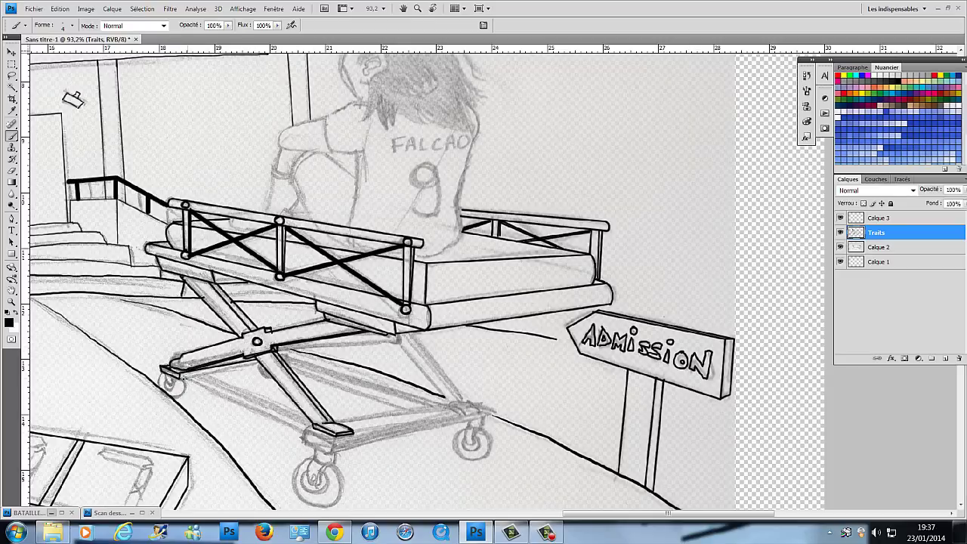
Darken the lower bar line, then undo the stray stroke via History.
mouse_move(352, 432)
left_mouse_down()
mouse_move(488, 406)
mouse_move(488, 414)
left_mouse_up()
left_click(806, 75)
left_click(605, 244)
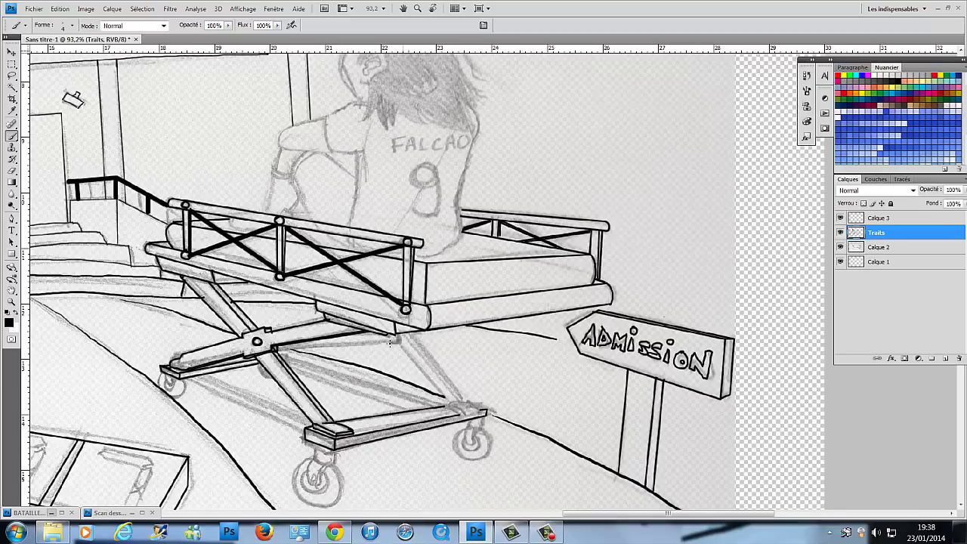
Ink the diagonal scissor legs, base bars and the front wheel outline.
left_click_drag(388, 338, 463, 414)
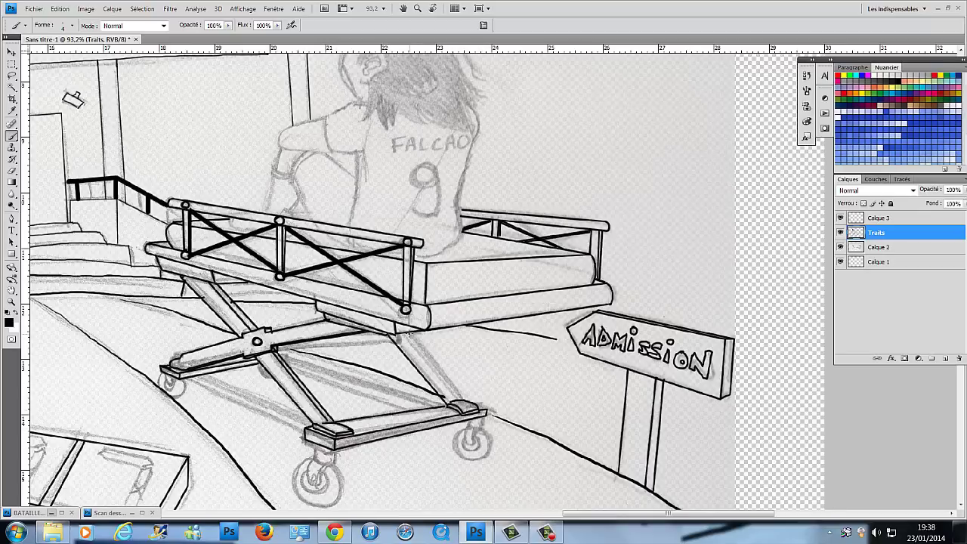
left_click_drag(409, 334, 458, 400)
left_click_drag(279, 351, 400, 335)
mouse_move(183, 371)
left_mouse_down()
mouse_move(311, 423)
mouse_move(279, 426)
left_mouse_up()
left_click_drag(399, 385, 290, 368)
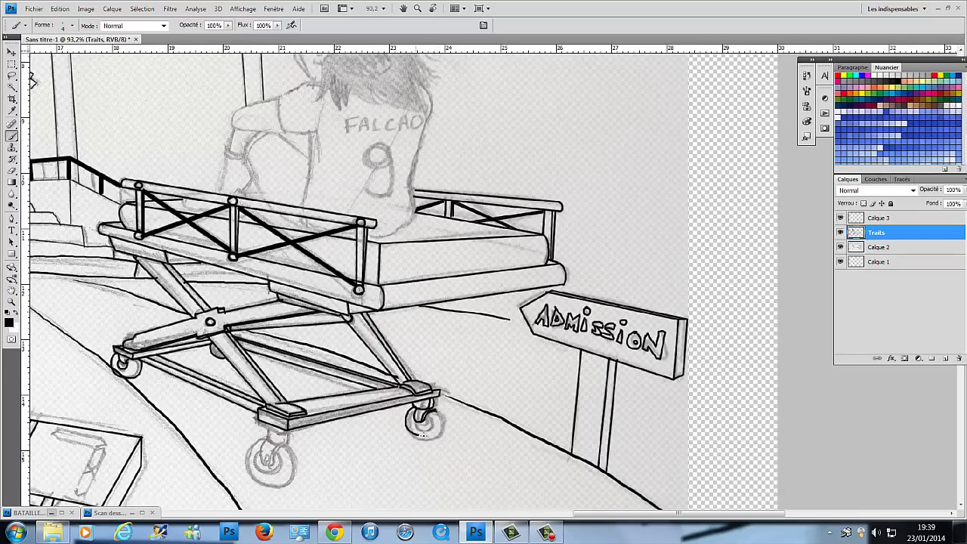
left_click_drag(420, 423, 437, 336)
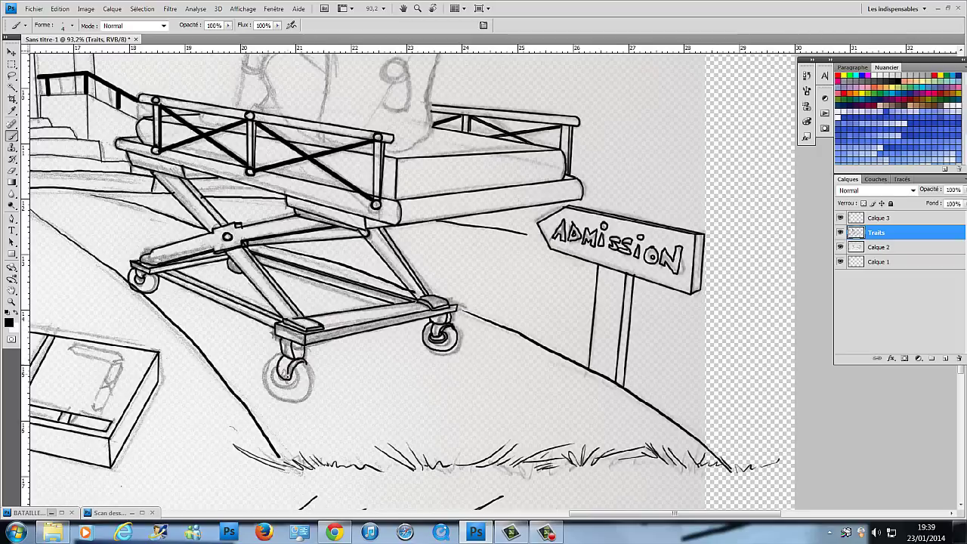
mouse_move(253, 350)
left_mouse_down()
mouse_move(308, 383)
mouse_move(269, 386)
left_mouse_up()
Paint the stretcher wheel black, then ink the seated player's hair outline.
left_click(64, 25)
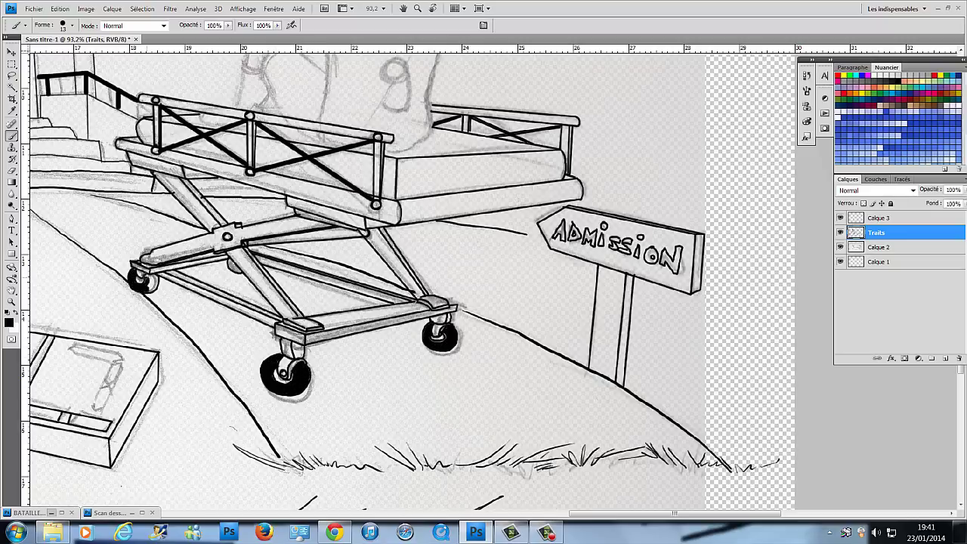
left_click_drag(378, 226, 389, 423)
key("F5")
key("F5")
mouse_move(334, 92)
left_mouse_down()
mouse_move(344, 122)
mouse_move(438, 142)
mouse_move(476, 176)
mouse_move(458, 244)
left_mouse_up()
mouse_move(348, 178)
left_mouse_down()
mouse_move(349, 216)
mouse_move(447, 237)
left_mouse_up()
left_click_drag(307, 215, 313, 176)
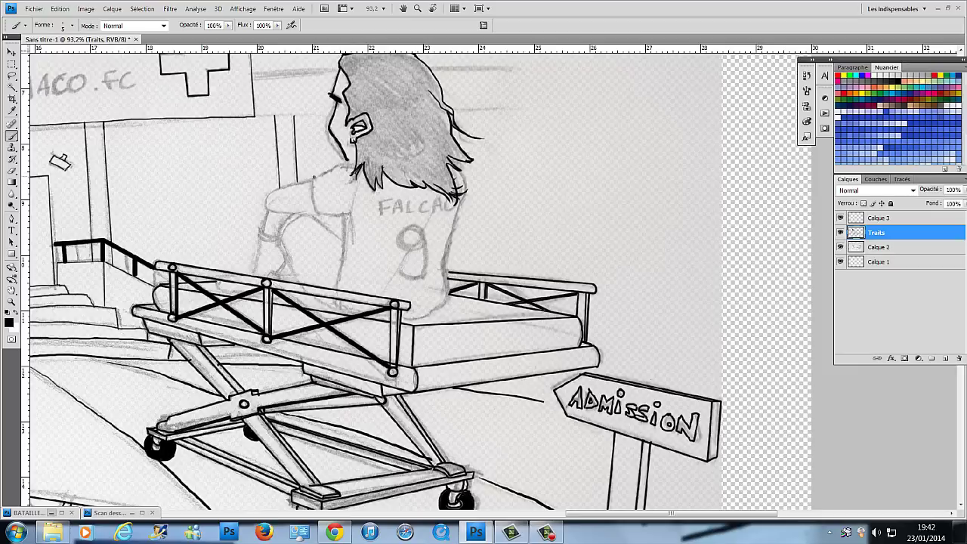
Ink the outline of the player's back, torso side and shoulder.
mouse_move(349, 216)
left_mouse_down()
mouse_move(337, 290)
mouse_move(446, 263)
mouse_move(465, 167)
left_mouse_up()
mouse_move(311, 179)
left_mouse_down()
mouse_move(268, 211)
mouse_move(362, 206)
left_mouse_up()
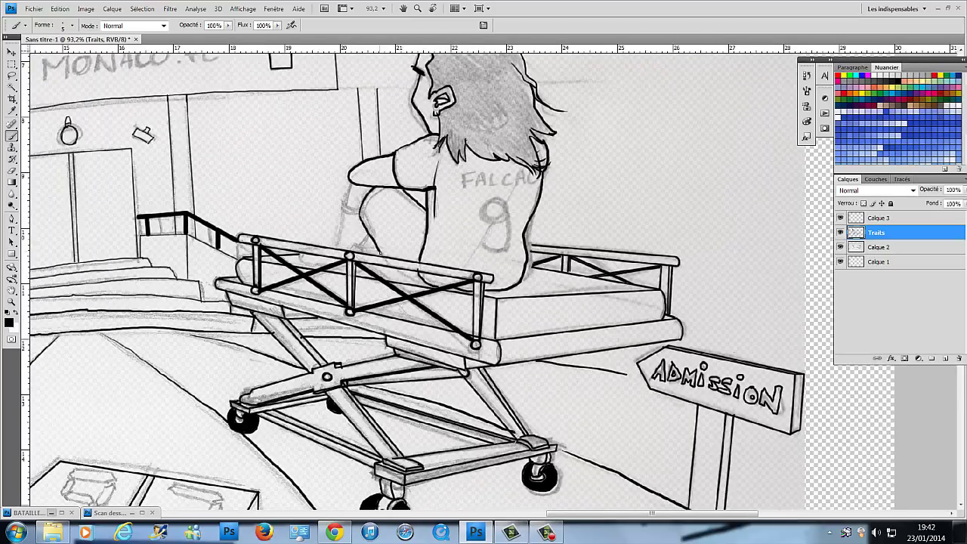
left_click_drag(361, 247, 399, 204)
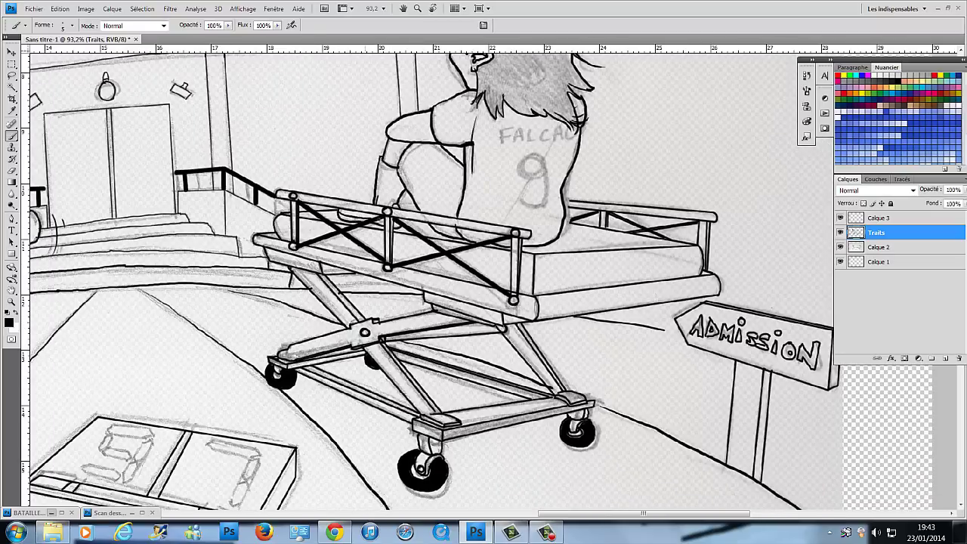
mouse_move(454, 227)
left_mouse_down()
mouse_move(334, 270)
mouse_move(251, 338)
left_mouse_up()
On a new layer Calque 4, ink the FALCAO lettering, redoing it after a History undo.
key("ctrl+shift+alt+n")
left_click_drag(388, 225, 387, 245)
mouse_move(389, 225)
left_mouse_down()
mouse_move(420, 242)
mouse_move(386, 245)
left_mouse_up()
left_click(806, 75)
left_click(594, 207)
left_click(597, 178)
left_click(66, 25)
mouse_move(387, 228)
left_mouse_down()
mouse_move(400, 227)
mouse_move(474, 337)
left_mouse_up()
Select the hair on the Traits layer with the Magic Wand and fill it black.
left_click(876, 247)
key("w")
left_click(431, 162)
left_click(59, 8)
left_click(91, 190)
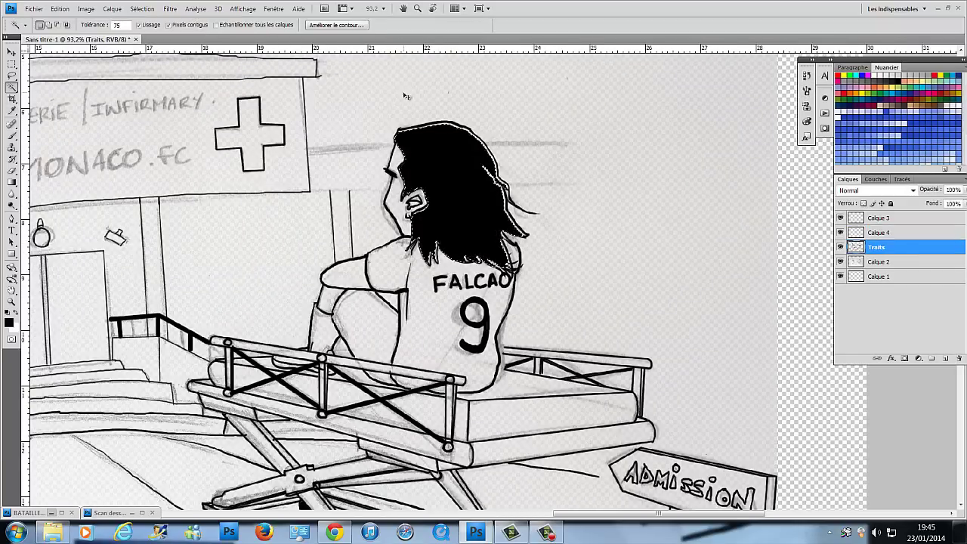
key("b")
Add one thin ink stroke with the brush at size 3.
scroll(482, 266, "down", 3)
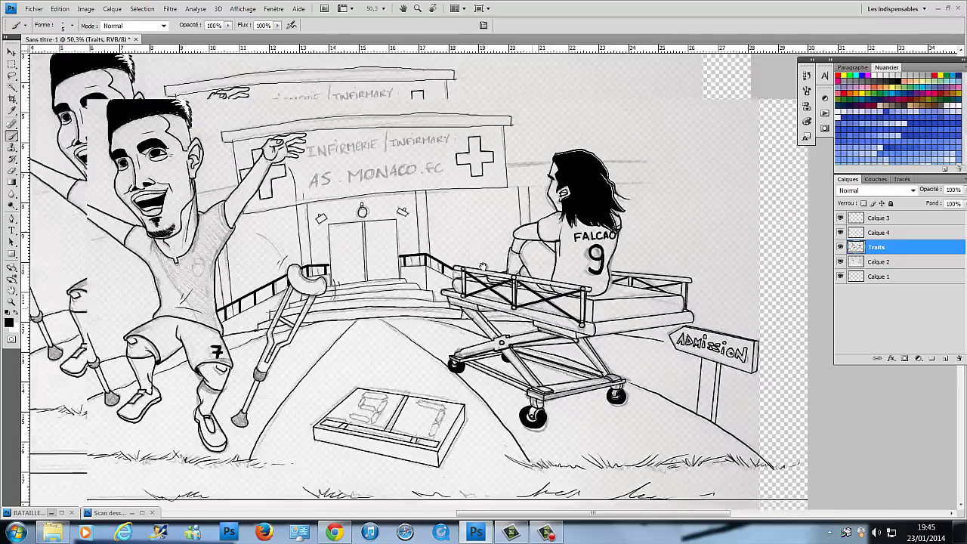
key("bracketleft")
key("bracketleft")
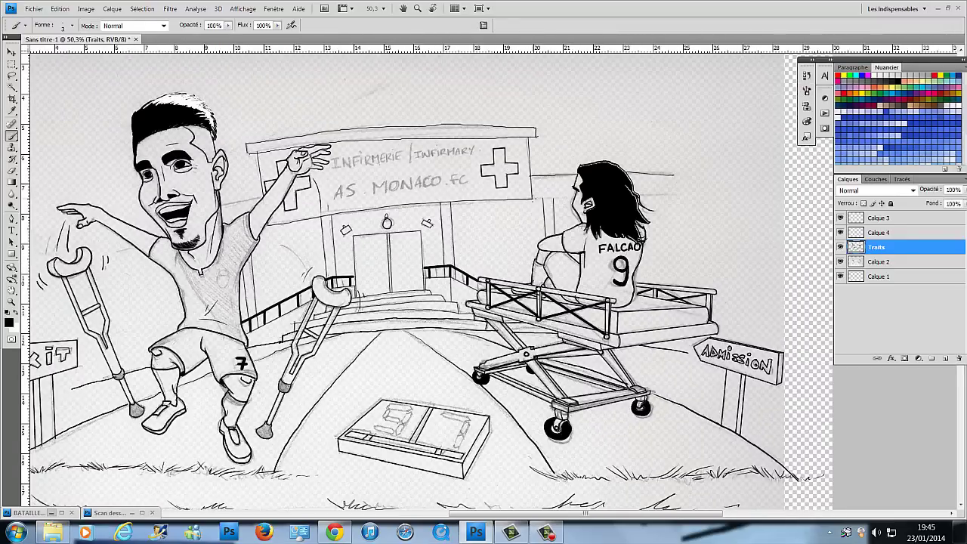
left_click_drag(423, 279, 591, 267)
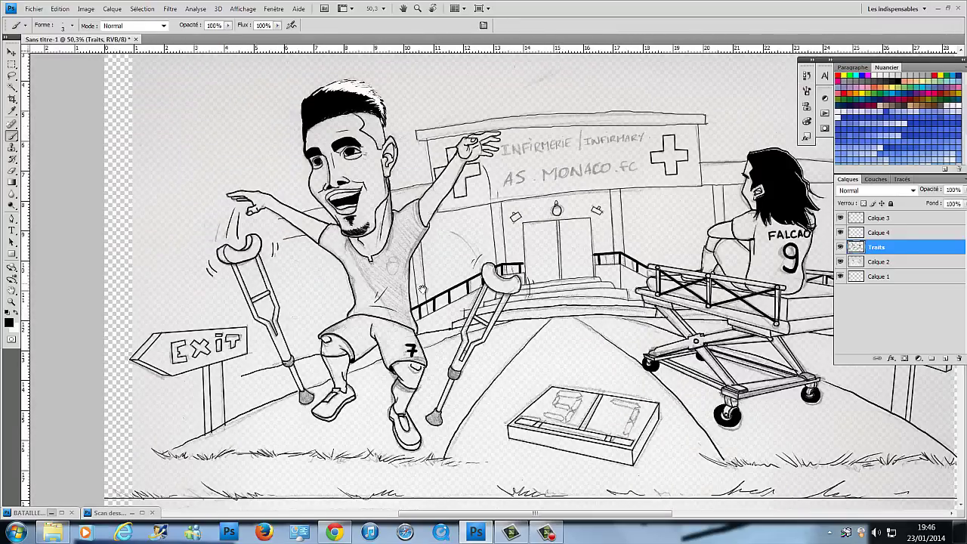
scroll(422, 289, "down", 1)
Hide sketch layer Calque 2 and fill a new layer with white as background.
left_click(840, 262)
left_click(945, 358)
key("shift+F5")
left_click(369, 113)
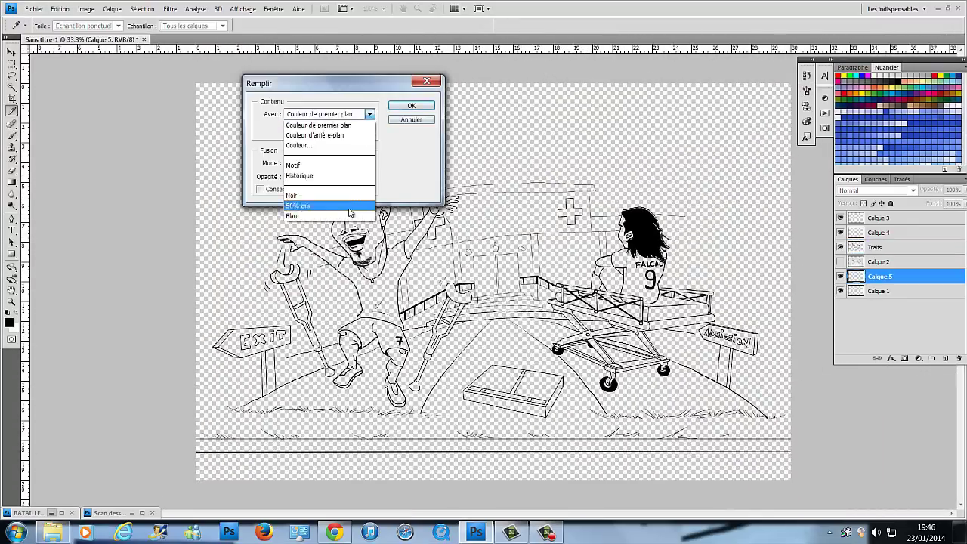
left_click(349, 215)
key("Return")
Reselect the Traits layer and zoom the view to 50%.
key("z")
left_click(594, 312)
left_click(877, 247)
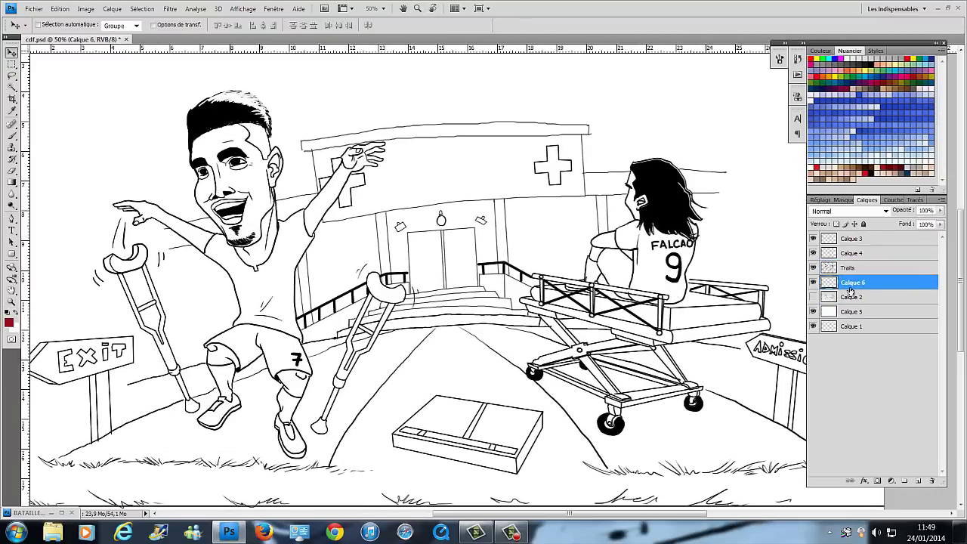
type("Dirar")
Pick a tan swatch and brush it over the player's face, chin, cheeks and left arm.
left_click(892, 80)
key("b")
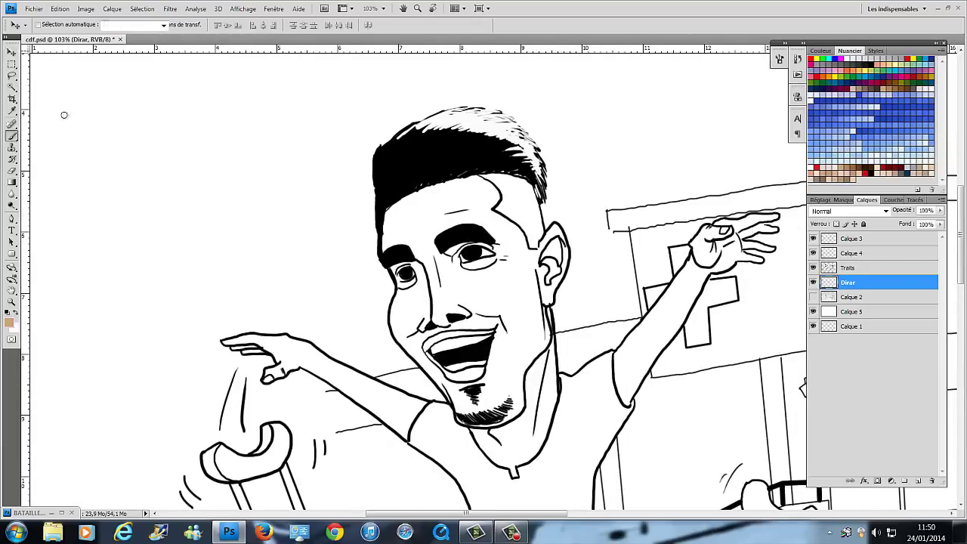
mouse_move(388, 208)
left_mouse_down()
mouse_move(389, 253)
mouse_move(453, 185)
left_mouse_up()
left_click_drag(427, 242, 442, 291)
mouse_move(423, 219)
left_mouse_down()
mouse_move(486, 205)
mouse_move(502, 247)
mouse_move(440, 230)
mouse_move(407, 325)
mouse_move(529, 278)
mouse_move(532, 332)
left_mouse_up()
left_click_drag(533, 332, 541, 249)
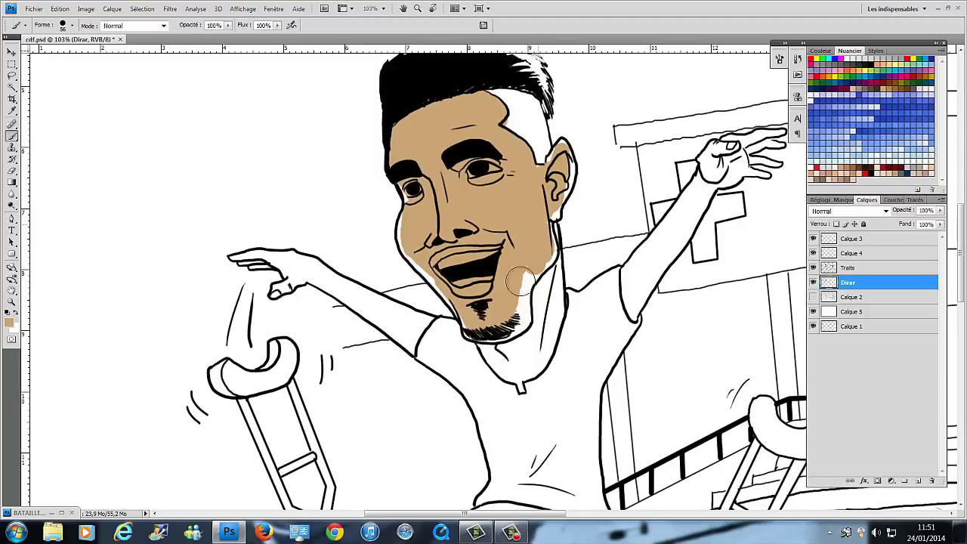
left_click_drag(280, 261, 415, 332)
Magic Wand the arm areas on the Traits layer and fill them with tan on Dirar.
left_click(849, 267)
key("w")
left_click(332, 287)
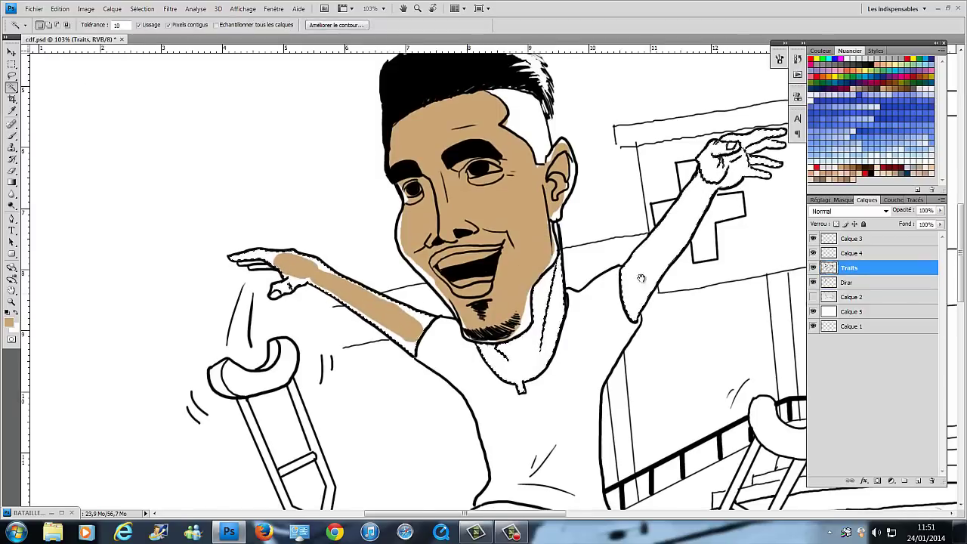
scroll(483, 272, "down", 2)
left_click(848, 282)
key("shift+F5")
left_click(400, 103)
Return to the Brush and scroll over the figure to check the tan skin.
key("b")
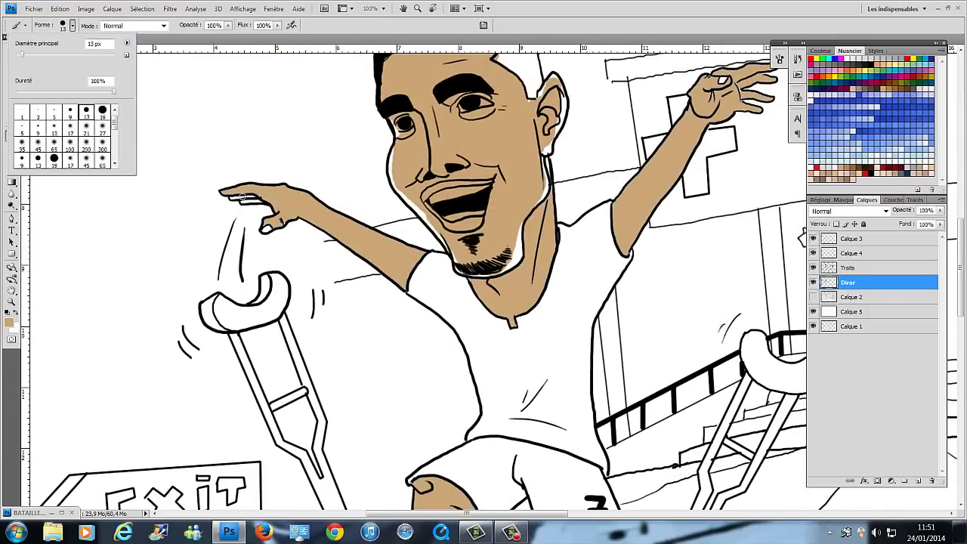
scroll(453, 302, "down", 2)
scroll(454, 330, "down", 2)
scroll(456, 331, "down", 1)
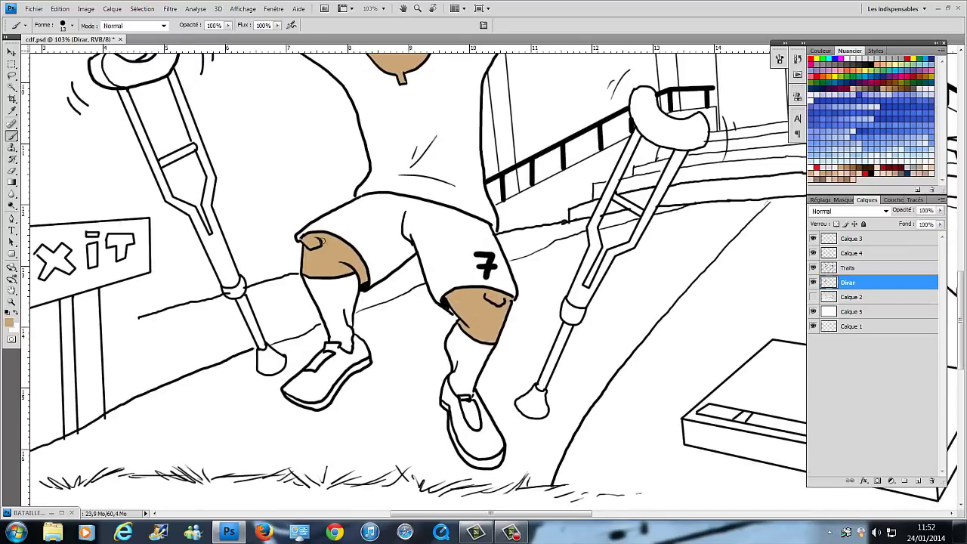
scroll(454, 287, "up", 5)
scroll(448, 205, "up", 1)
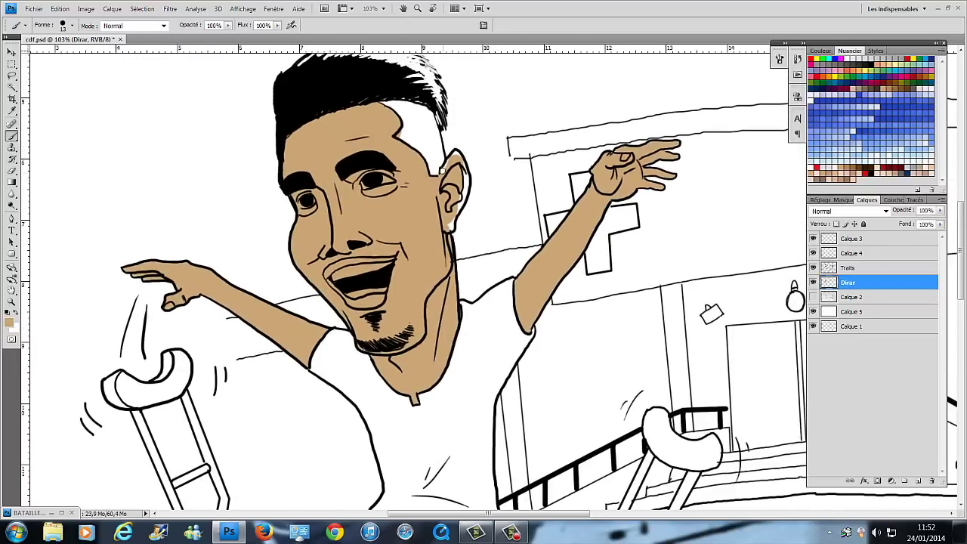
scroll(447, 205, "up", 2)
Add a new layer and try a black-and-white hair gradient, then revert it via History.
key("w")
left_click(916, 482)
key("g")
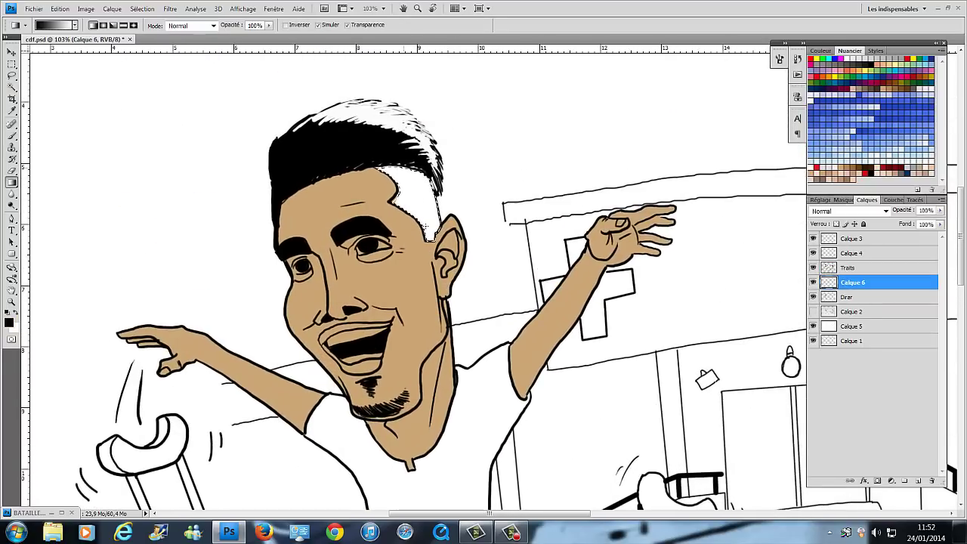
key("d")
left_click_drag(398, 176, 421, 201)
key("b")
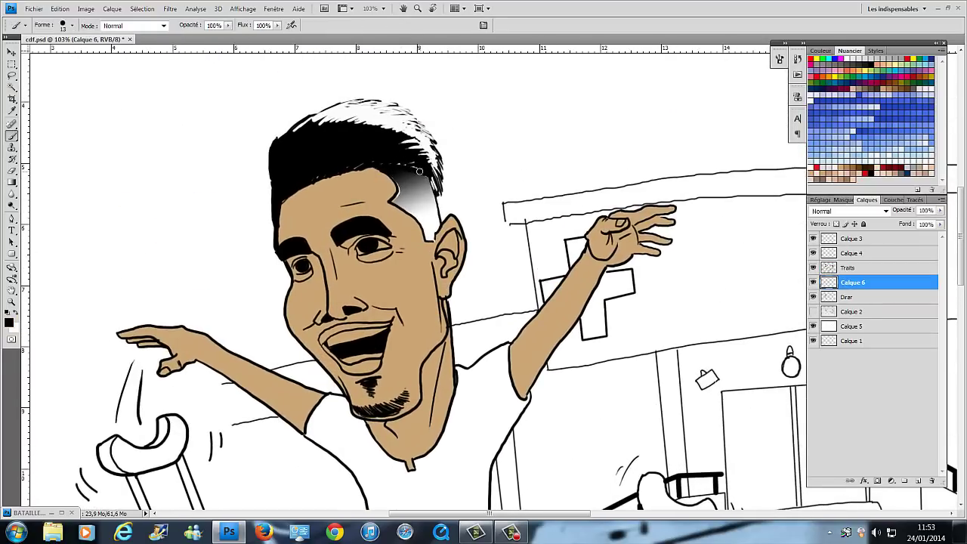
key("ctrl+alt+z")
key("ctrl+alt+z")
key("ctrl+alt+z")
left_click(797, 58)
Select the white hair streak and shade it with a dark gradient fade.
key("w")
left_click(412, 188)
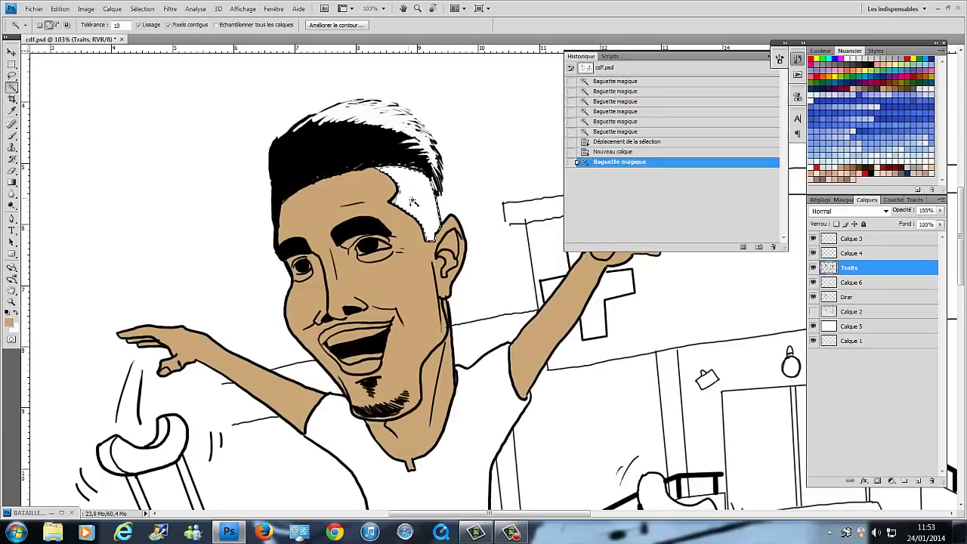
key("g")
left_click_drag(398, 175, 496, 179)
key("ctrl+d")
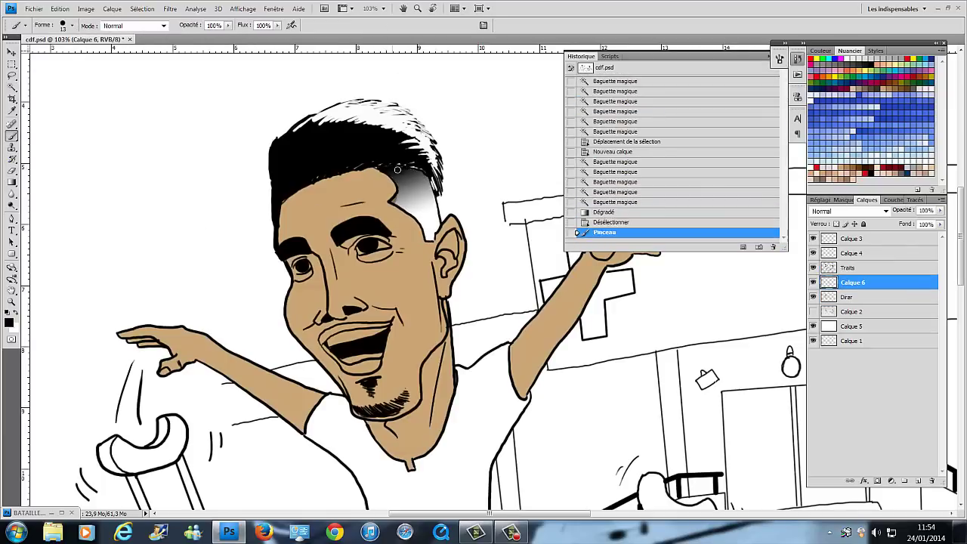
left_click(847, 297)
key("b")
left_click(798, 58)
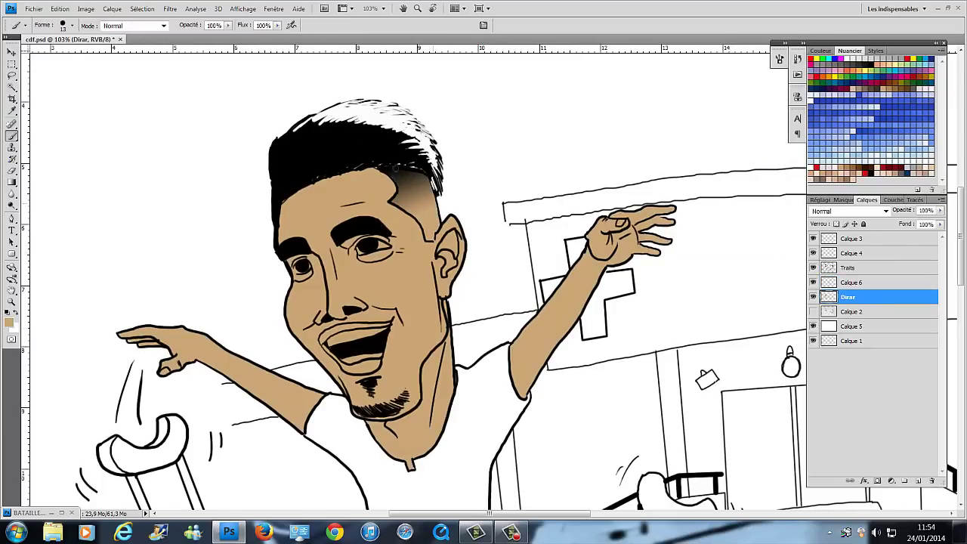
Choose a darker brown and shade the cheek beside the nose.
left_click(9, 323)
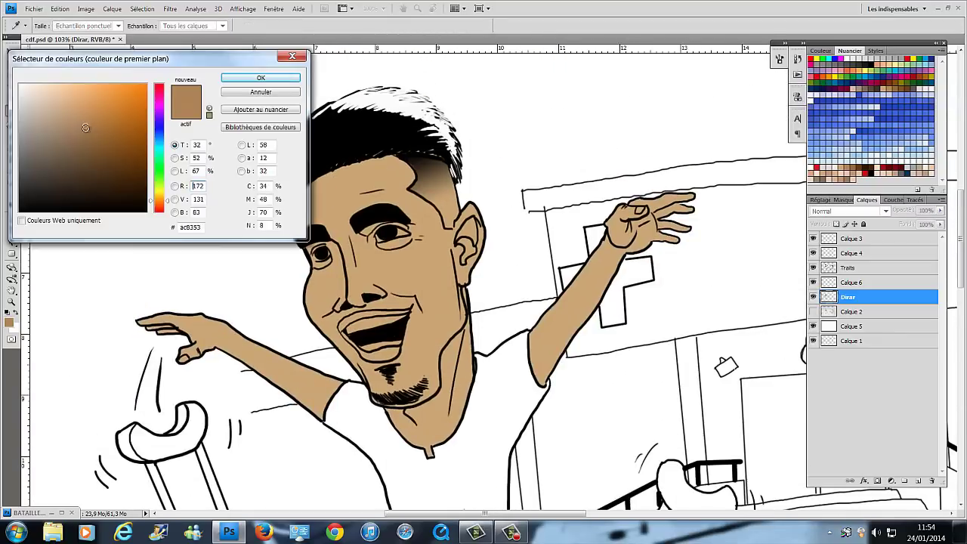
key("Return")
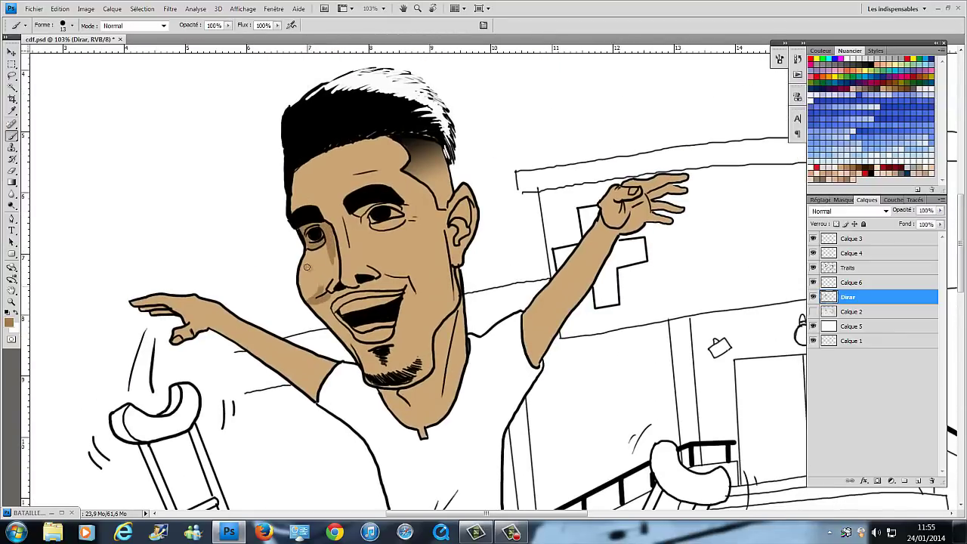
mouse_move(306, 267)
left_mouse_down()
mouse_move(330, 285)
mouse_move(267, 207)
left_mouse_up()
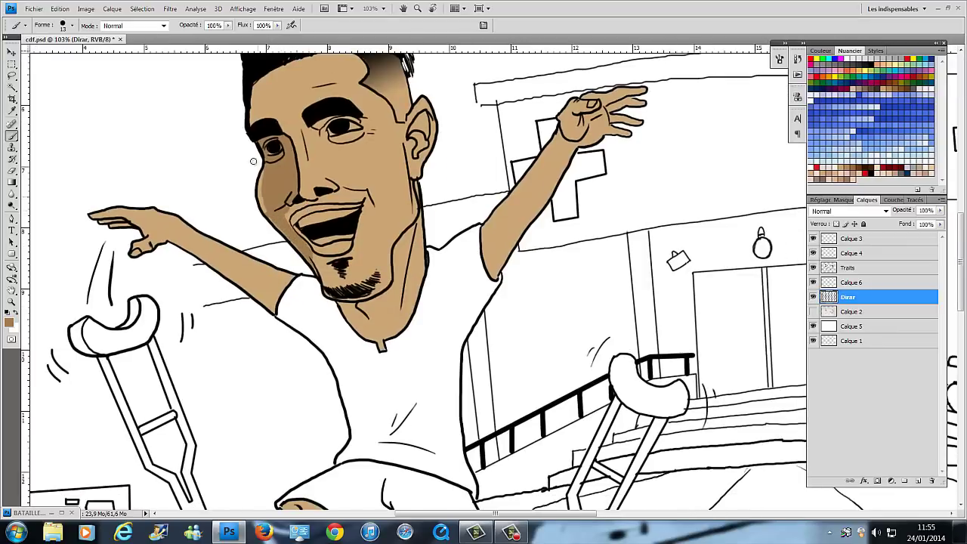
mouse_move(336, 260)
left_mouse_down()
mouse_move(306, 174)
mouse_move(395, 299)
left_mouse_up()
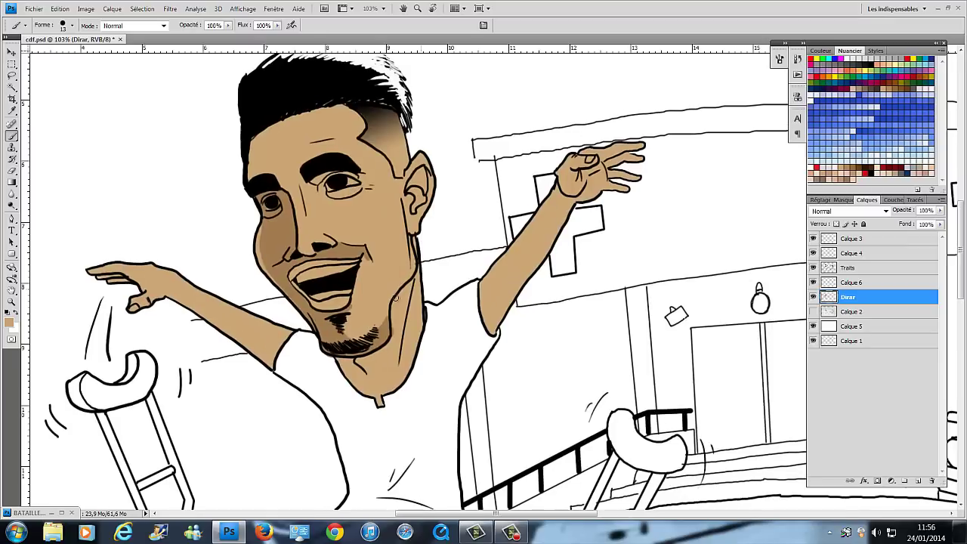
Group the Calque 6 and Dirar layers into a group named Dirar.
left_click(851, 282, "shift")
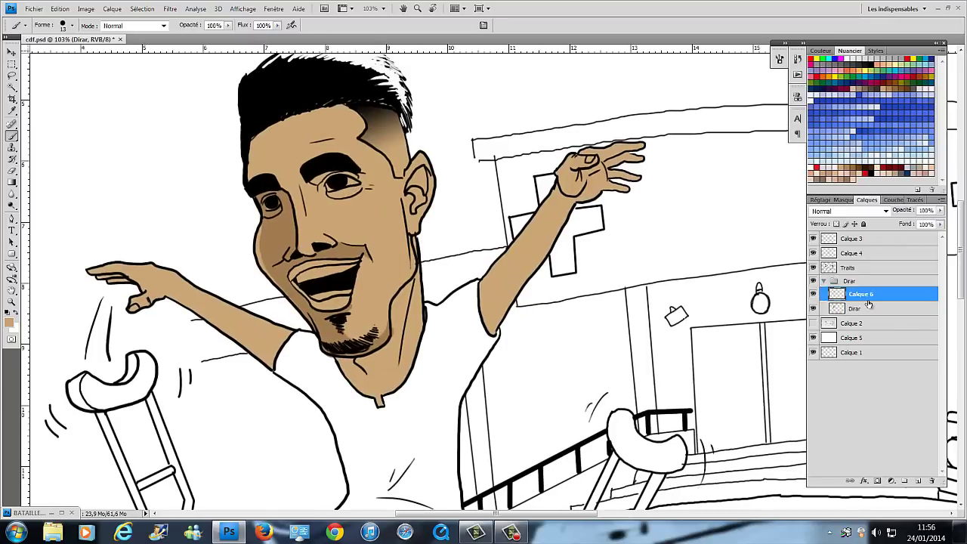
left_click(905, 482, "alt")
key("Return")
Sample the skin tone and shade the eye, forehead, right cheek and jaw darker.
left_click(304, 184, "alt")
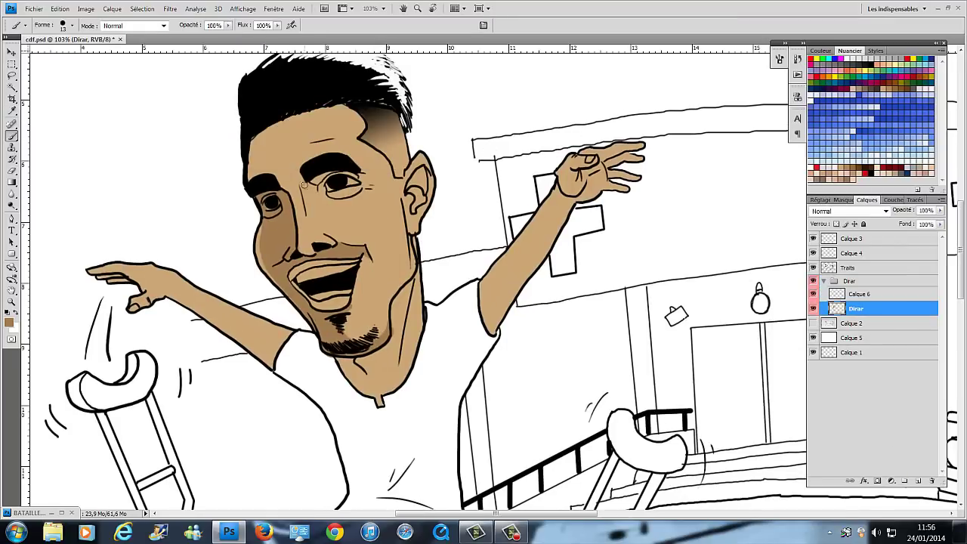
mouse_move(307, 212)
left_mouse_down()
mouse_move(324, 189)
mouse_move(359, 193)
mouse_move(291, 204)
left_mouse_up()
mouse_move(270, 139)
left_mouse_down()
mouse_move(262, 184)
mouse_move(315, 119)
mouse_move(285, 109)
left_mouse_up()
mouse_move(381, 155)
left_mouse_down()
mouse_move(393, 198)
mouse_move(393, 144)
left_mouse_up()
mouse_move(374, 219)
left_mouse_down()
mouse_move(361, 302)
mouse_move(336, 325)
left_mouse_up()
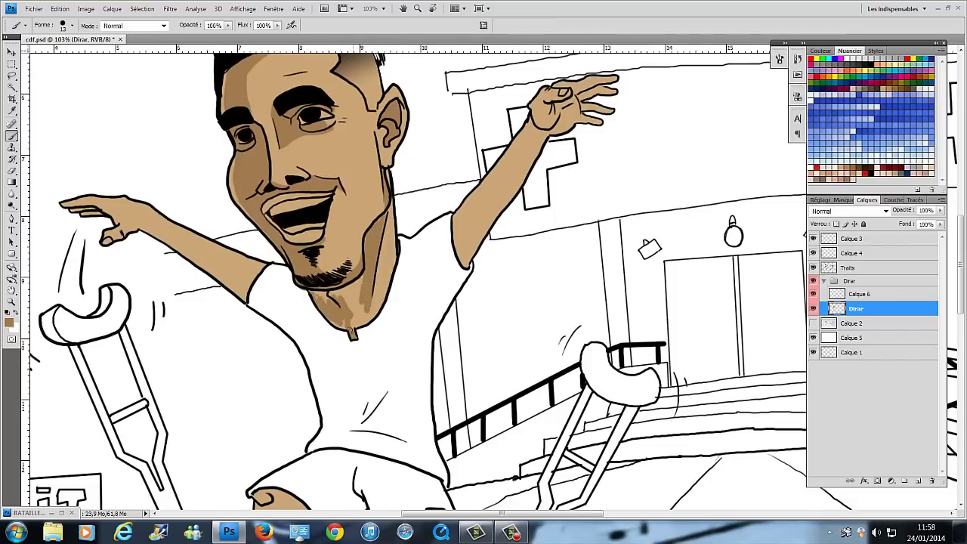
left_click_drag(317, 291, 355, 329)
left_click_drag(346, 295, 394, 366)
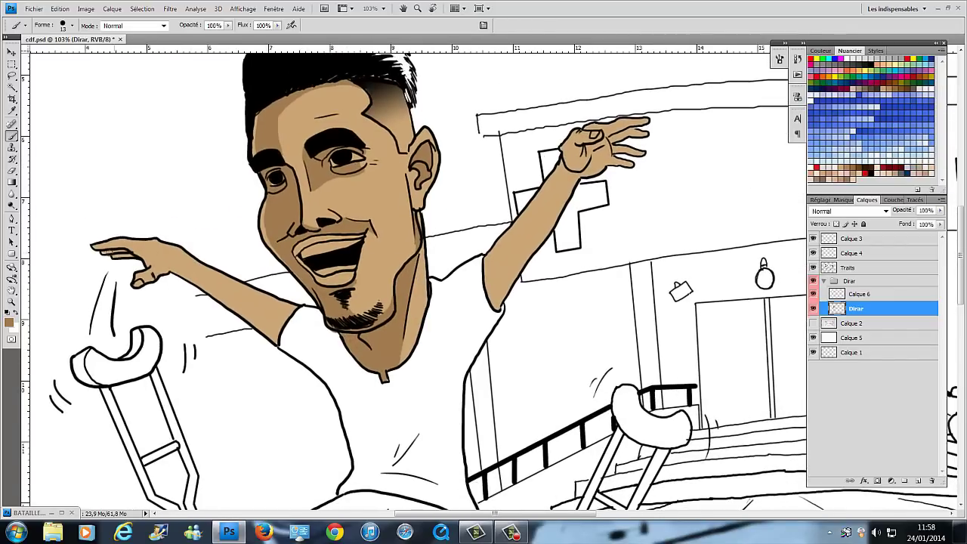
Shade the underside of the left arm, the right arm and the raised hand darker brown.
left_click_drag(154, 275, 255, 320)
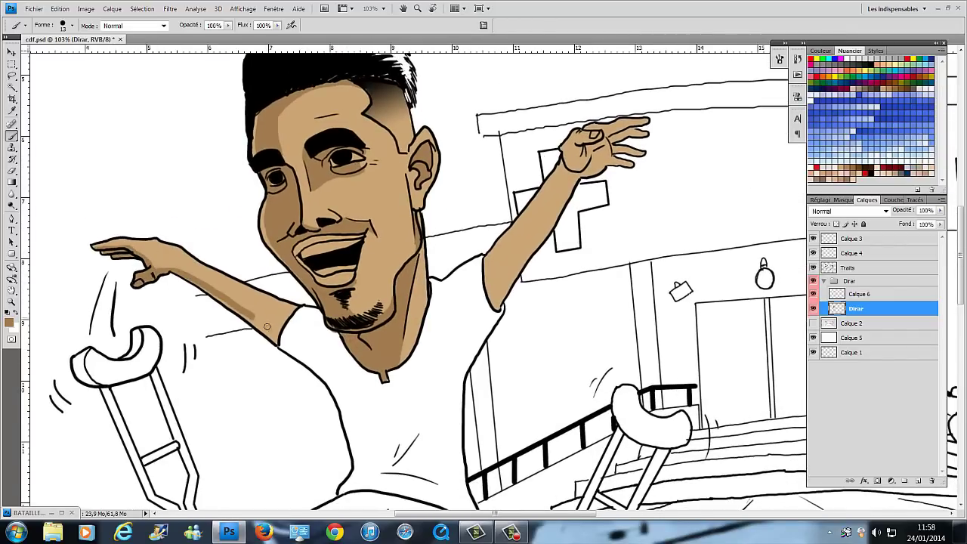
mouse_move(204, 294)
left_mouse_down()
mouse_move(287, 332)
mouse_move(249, 277)
left_mouse_up()
left_click_drag(476, 227, 450, 260)
left_click_drag(496, 182, 532, 133)
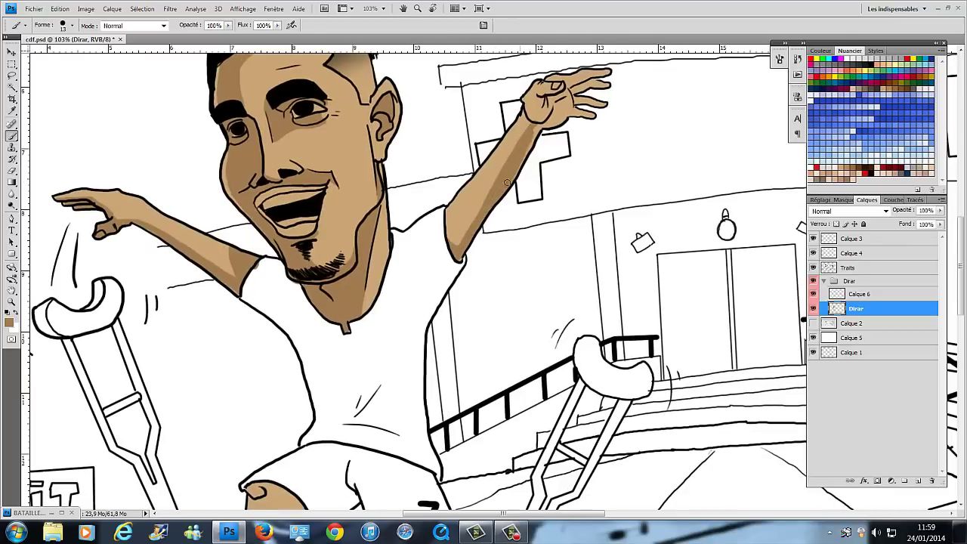
left_click_drag(549, 86, 538, 121)
left_click_drag(534, 161, 554, 145)
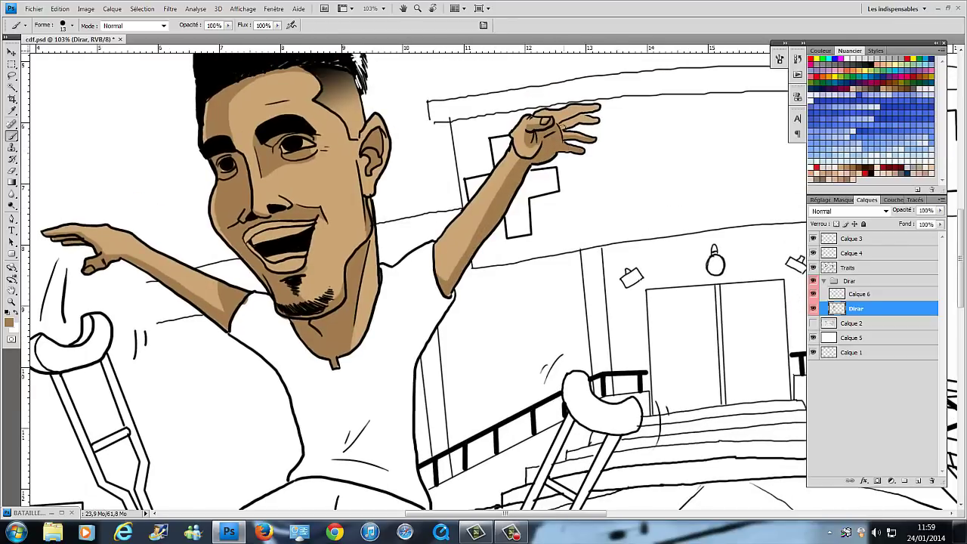
Shade the right knee patch darker brown.
left_click_drag(584, 110, 590, 167)
left_click_drag(529, 340, 559, 211)
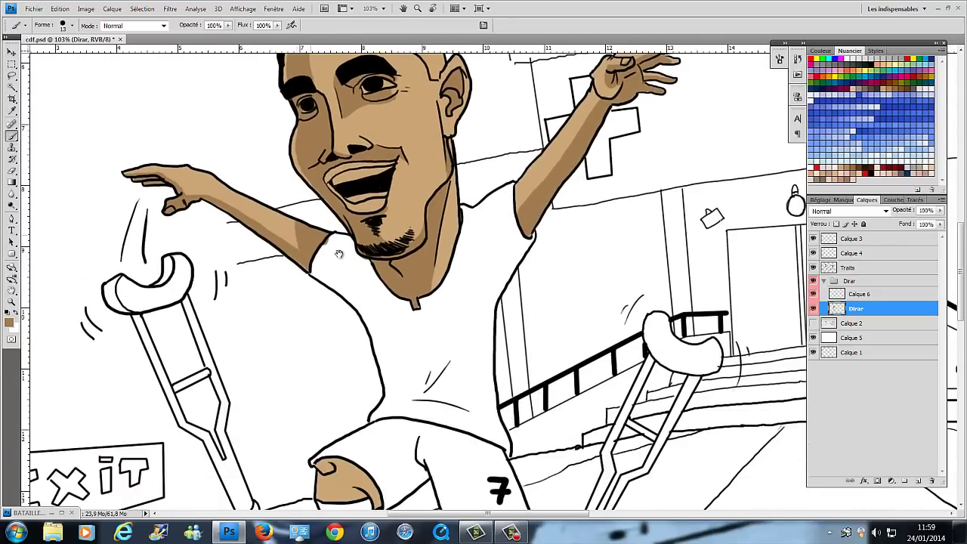
mouse_move(330, 447)
left_mouse_down()
mouse_move(224, 145)
mouse_move(268, 181)
left_mouse_up()
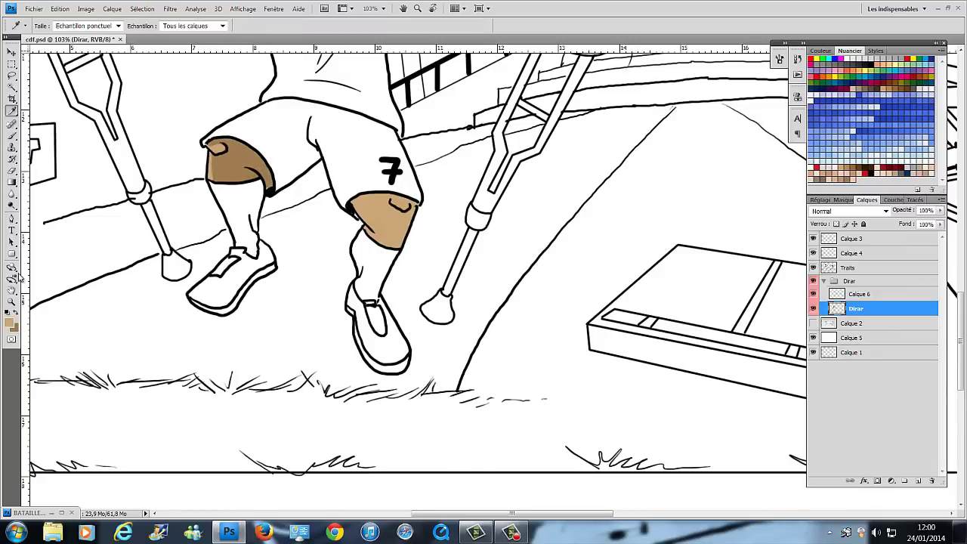
mouse_move(386, 197)
left_mouse_down()
mouse_move(355, 226)
mouse_move(374, 198)
left_mouse_up()
mouse_move(345, 91)
left_mouse_down()
mouse_move(382, 298)
mouse_move(428, 185)
left_mouse_up()
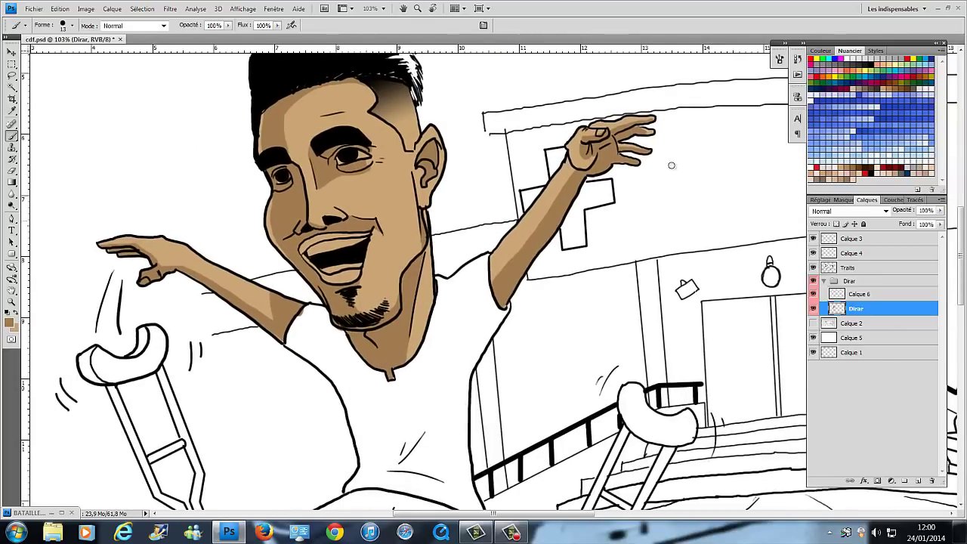
Pick a new foreground colour and pan around the figure with the Brush ready.
left_click(10, 323)
left_click(260, 77)
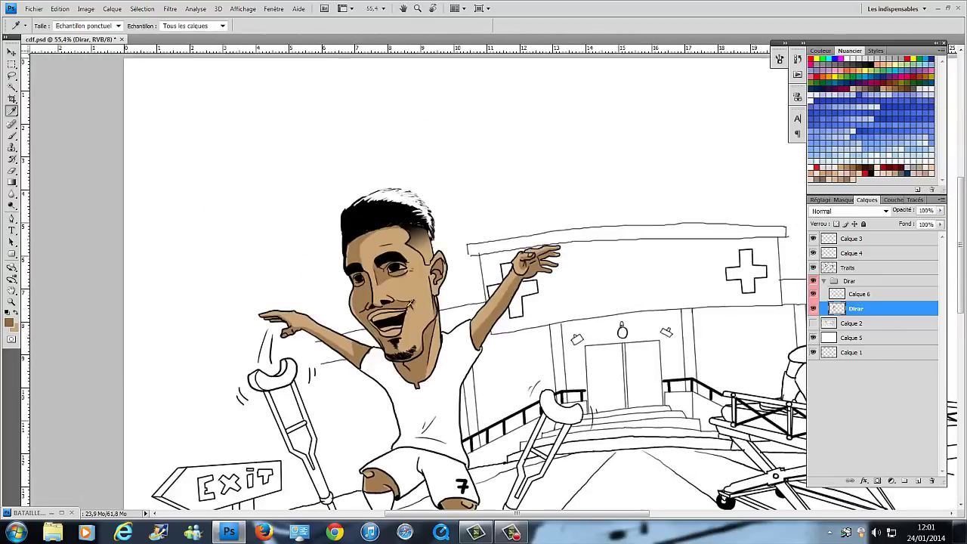
key("b")
scroll(363, 137, "down", 2)
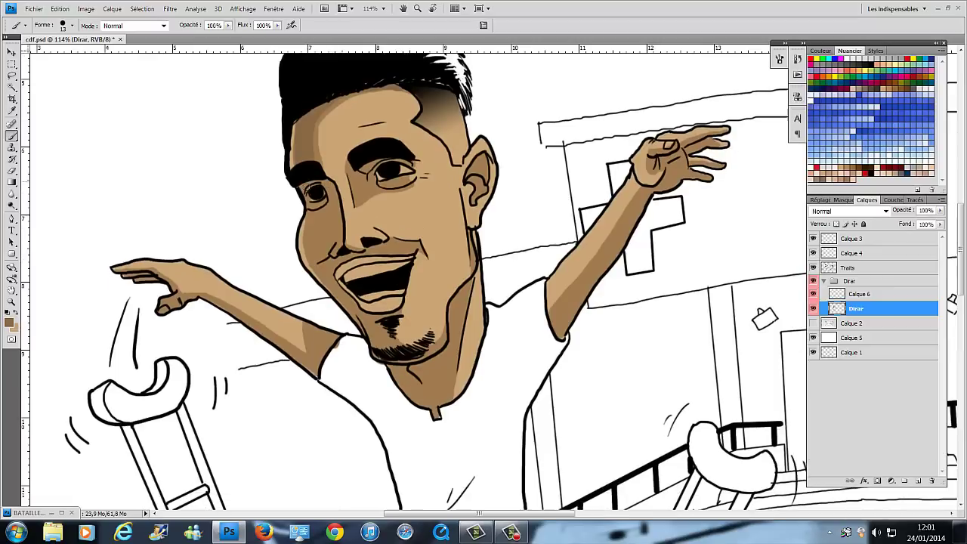
scroll(330, 213, "down", 2)
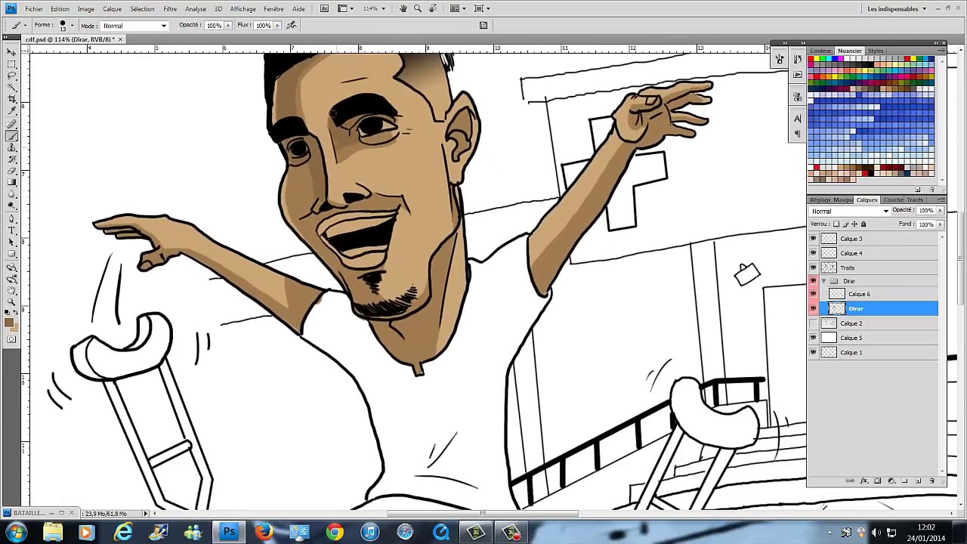
scroll(331, 112, "up", 1)
scroll(403, 275, "down", 1)
scroll(450, 233, "down", 1)
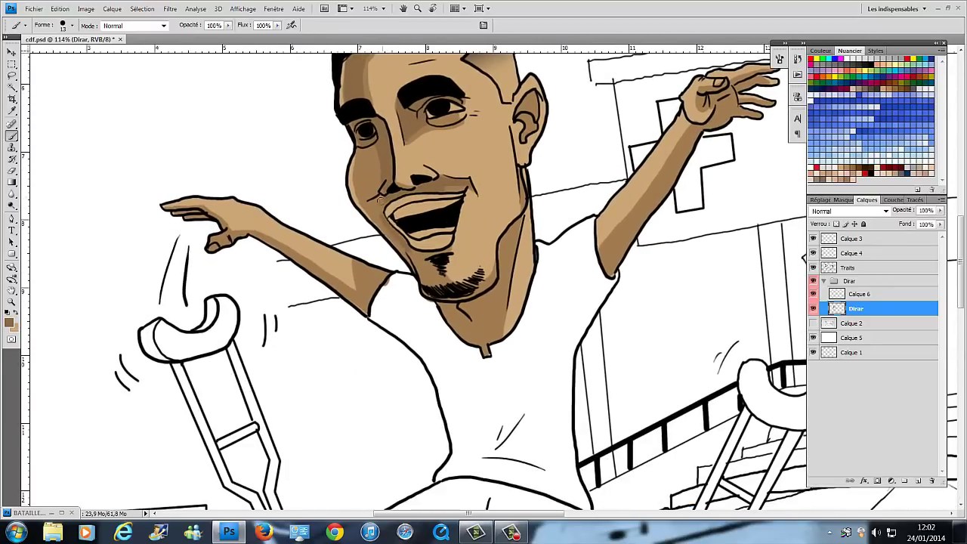
scroll(378, 164, "up", 1)
scroll(389, 242, "down", 1)
scroll(400, 257, "up", 2)
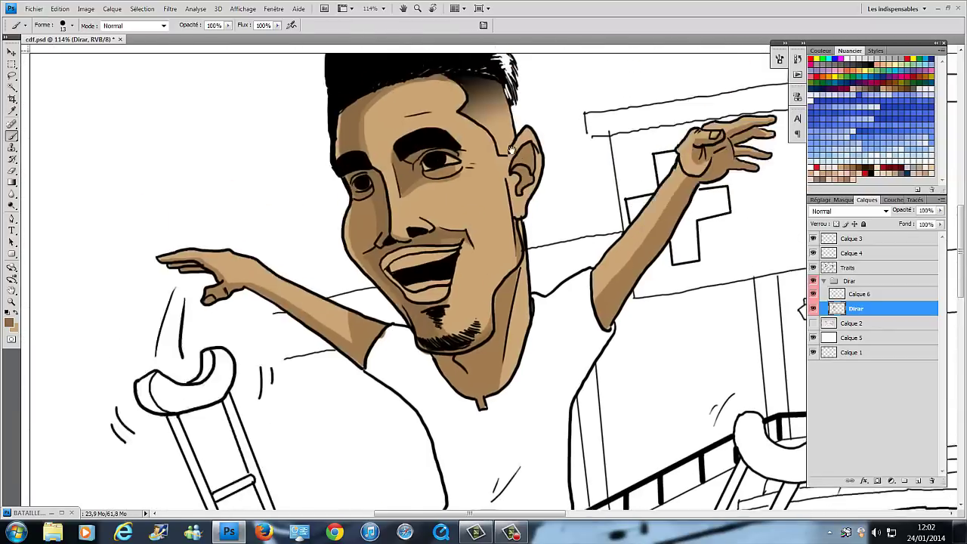
scroll(413, 302, "up", 2)
scroll(412, 302, "down", 2)
scroll(217, 321, "right", 2)
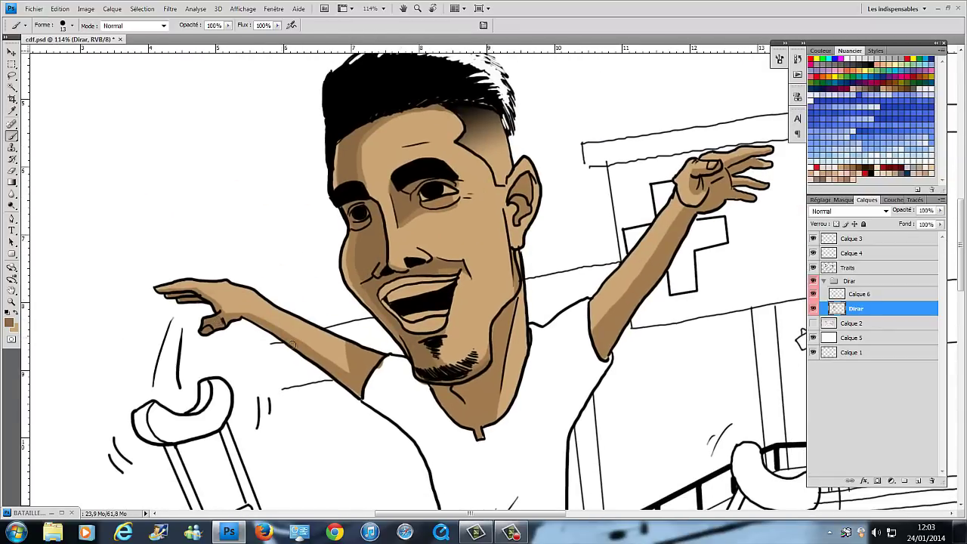
scroll(563, 371, "up", 5)
scroll(562, 372, "right", 6)
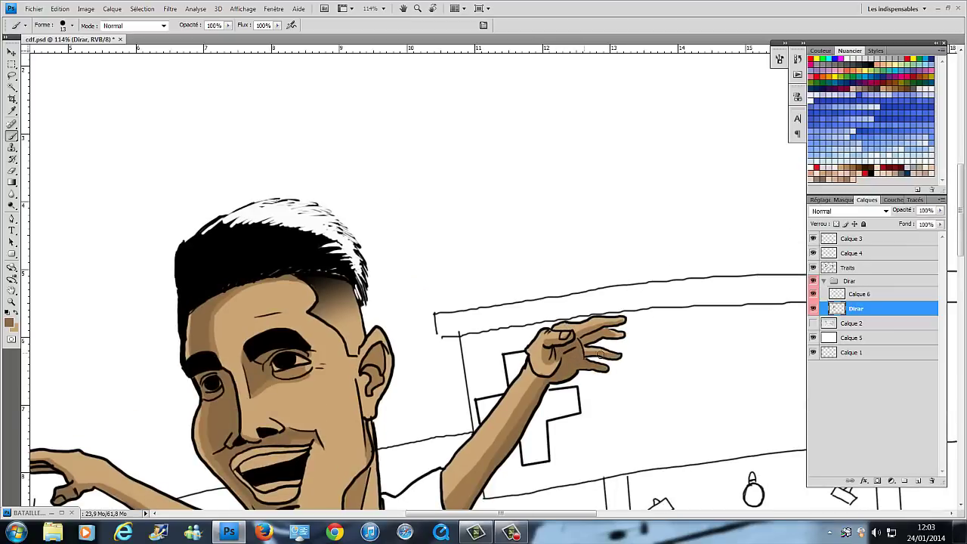
scroll(600, 353, "down", 8)
scroll(600, 354, "left", 4)
scroll(453, 272, "down", 3)
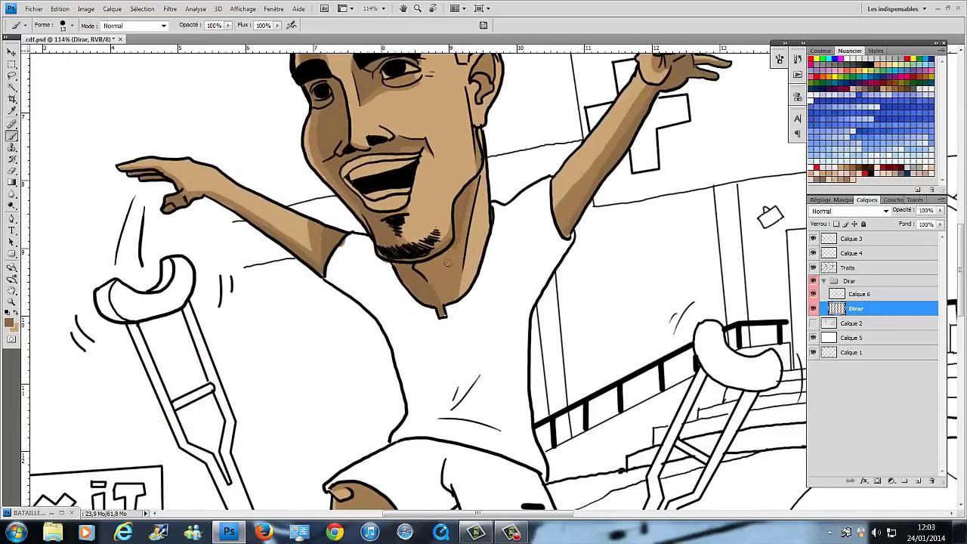
Add final shading touch-ups, then reset colours and paint the upper teeth white.
left_click_drag(447, 262, 437, 293)
scroll(437, 293, "up", 7)
scroll(499, 317, "down", 15)
scroll(498, 317, "right", 1)
left_click_drag(313, 188, 332, 208)
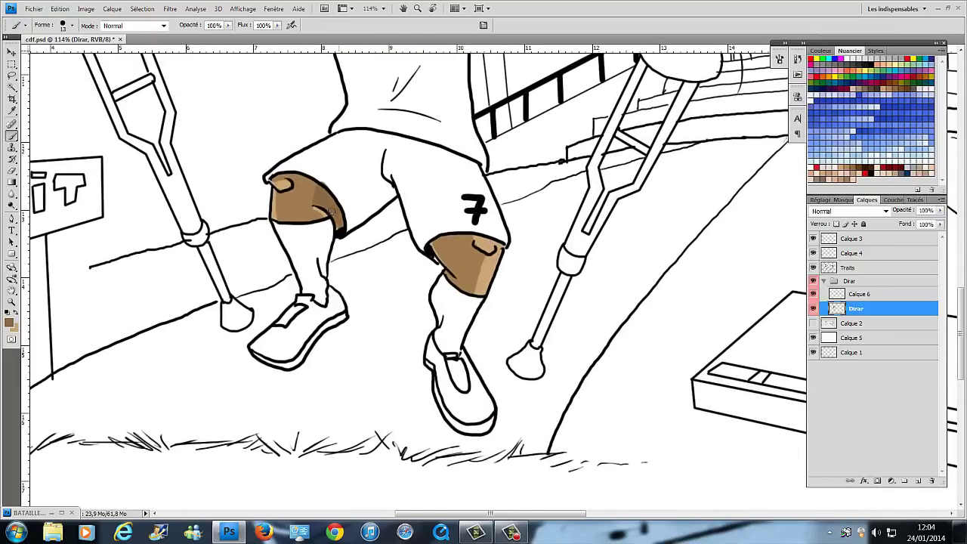
scroll(332, 211, "right", 3)
scroll(332, 211, "down", 1)
scroll(471, 240, "up", 12)
scroll(471, 240, "left", 4)
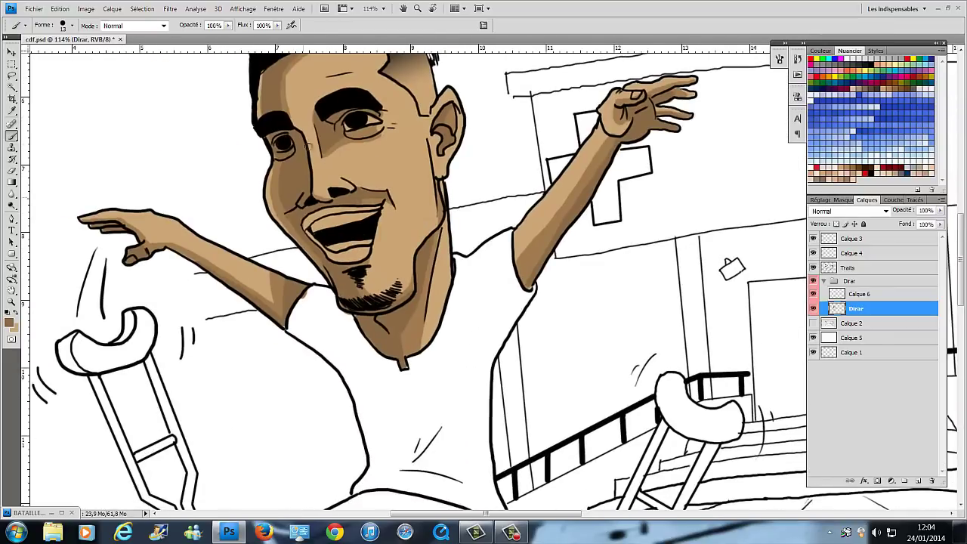
scroll(376, 219, "up", 2)
scroll(377, 220, "left", 1)
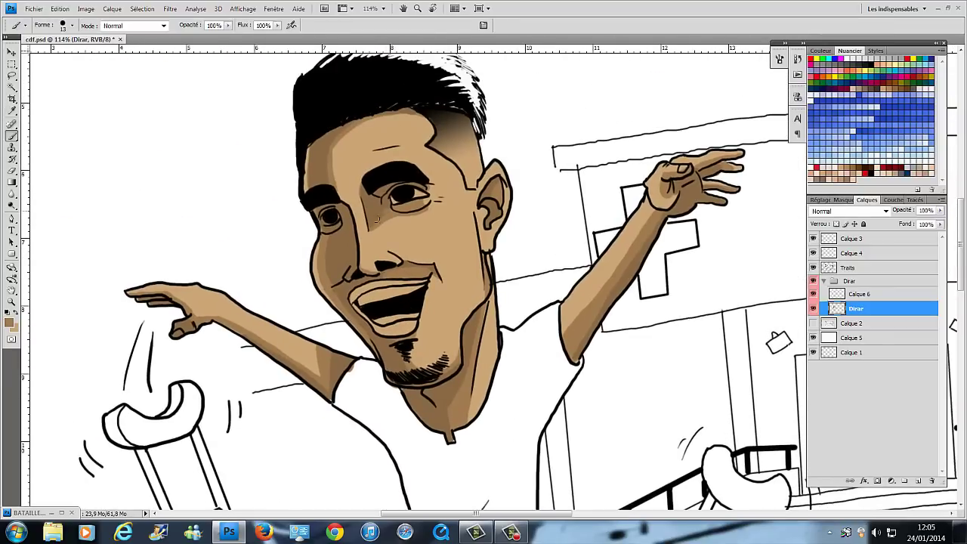
scroll(408, 184, "down", 1)
scroll(529, 249, "right", 1)
key("d")
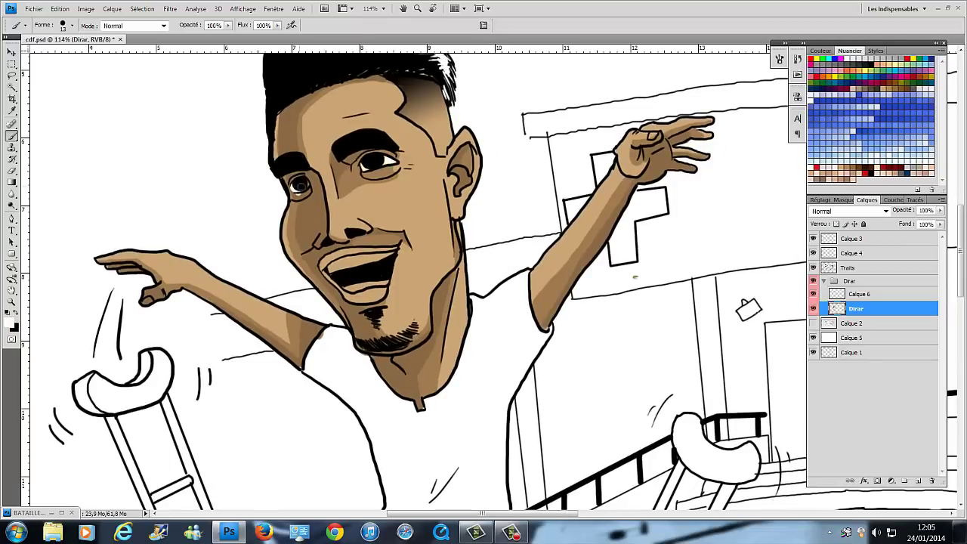
left_click_drag(349, 266, 389, 255)
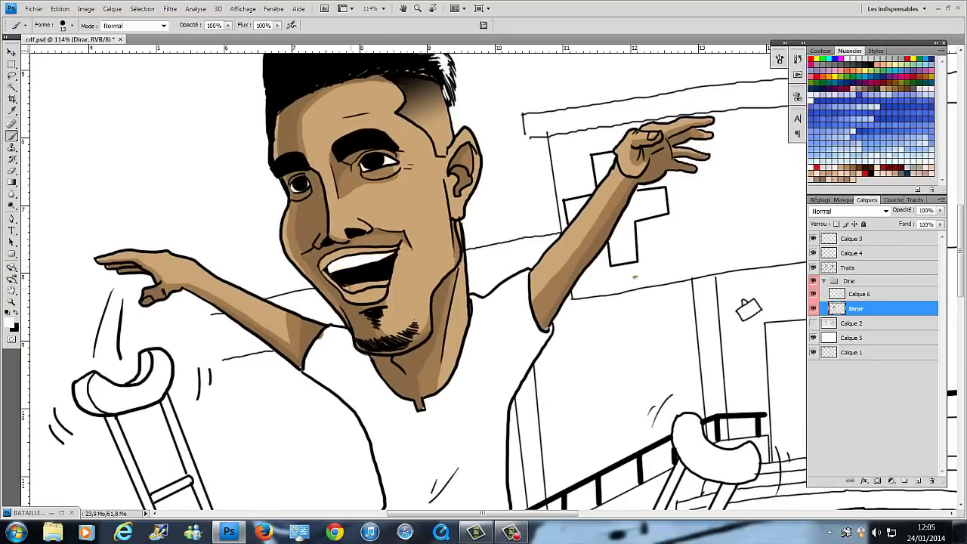
left_click(919, 480)
left_click(342, 251, "alt")
left_click(10, 322)
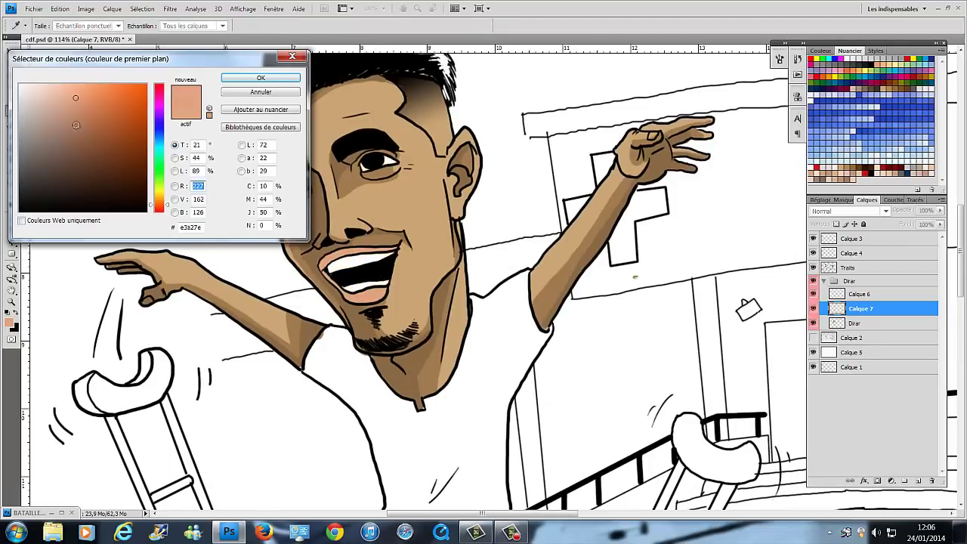
left_click(75, 119)
left_click(262, 75)
mouse_move(374, 295)
left_mouse_down()
mouse_move(346, 297)
mouse_move(354, 289)
left_mouse_up()
left_click(10, 323)
left_click(275, 73)
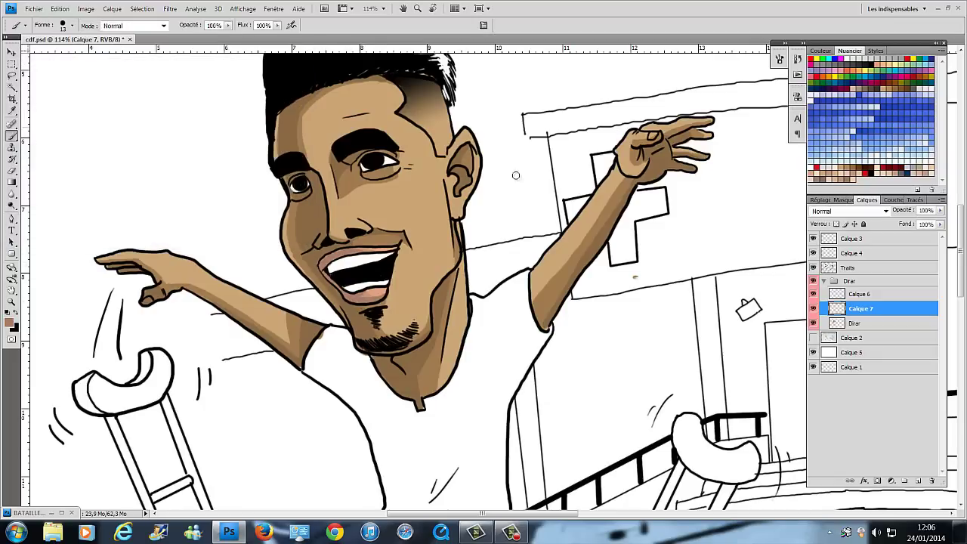
left_click(71, 25)
key("d")
key("x")
double_click(78, 112)
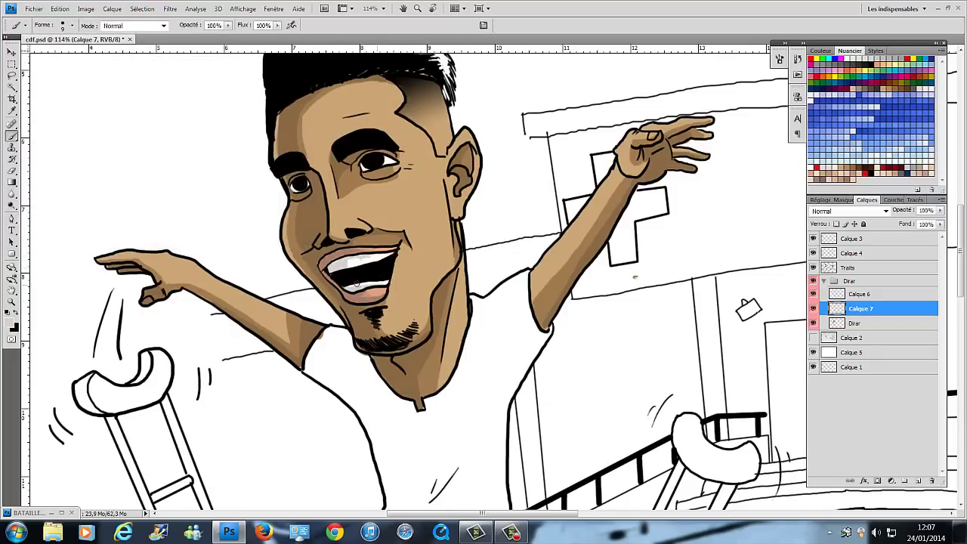
left_click(856, 323)
mouse_move(432, 323)
left_mouse_down()
mouse_move(383, 266)
mouse_move(411, 406)
left_mouse_up()
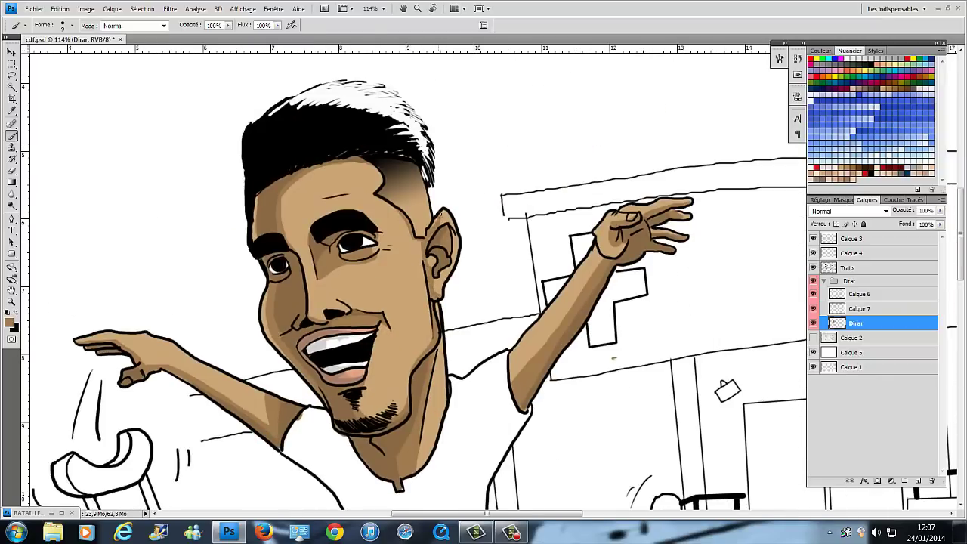
scroll(468, 204, "down", 1)
scroll(513, 227, "down", 1)
scroll(559, 241, "down", 1)
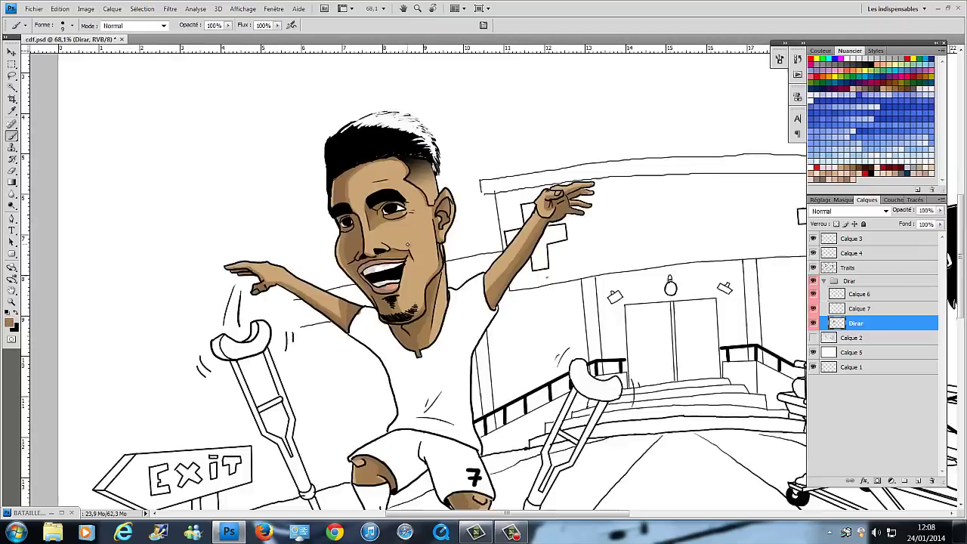
scroll(567, 247, "down", 1)
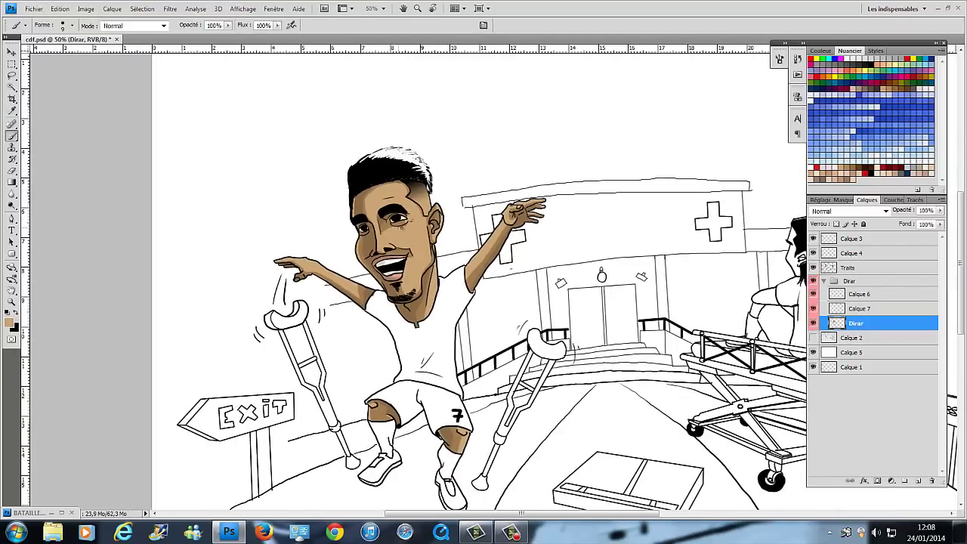
key("i")
key("b")
scroll(385, 139, "up", 2, "alt")
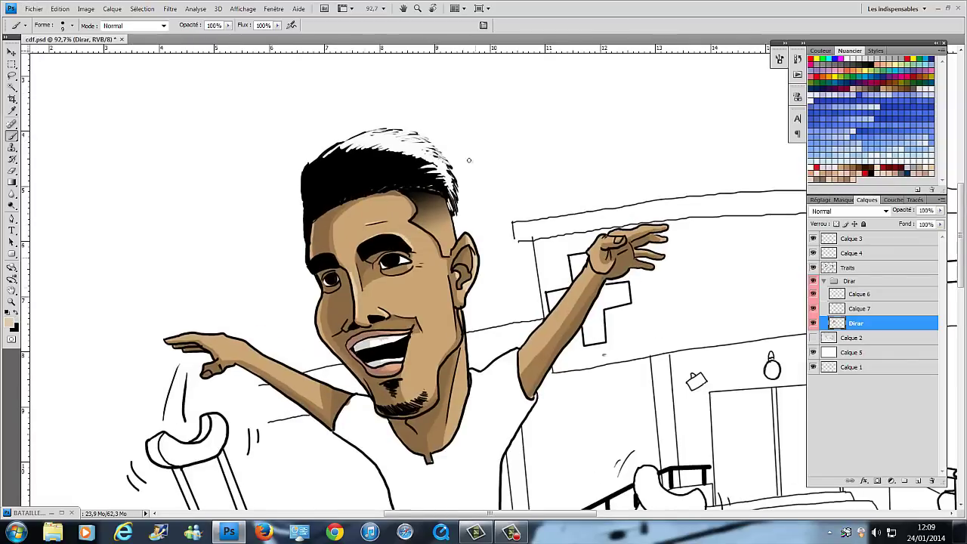
scroll(469, 160, "down", 1)
scroll(422, 286, "right", 1)
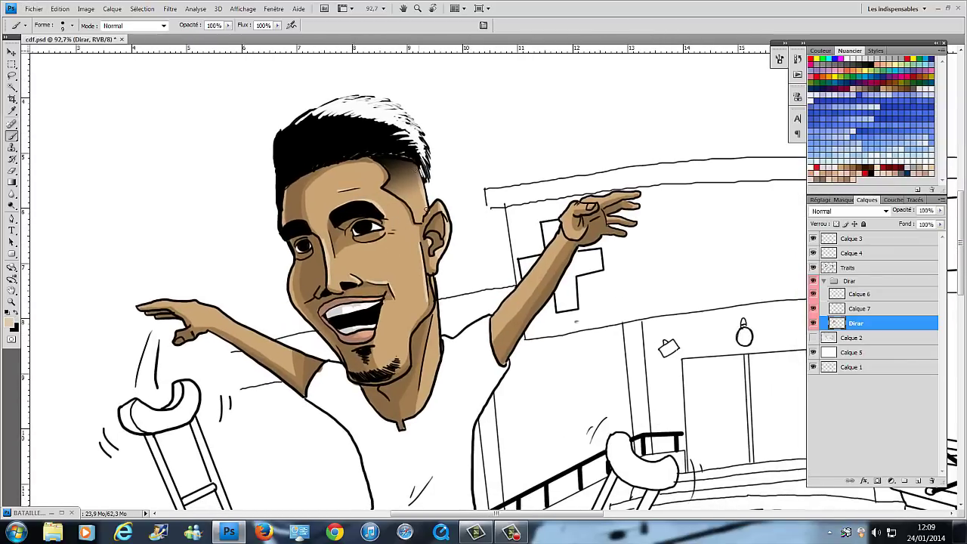
scroll(420, 389, "down", 1)
scroll(419, 390, "left", 1)
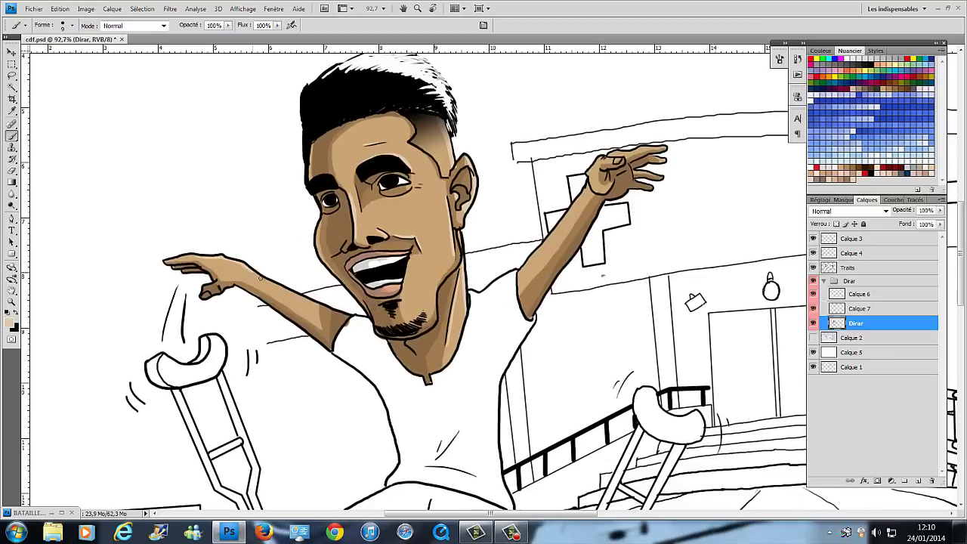
left_click_drag(559, 224, 448, 179)
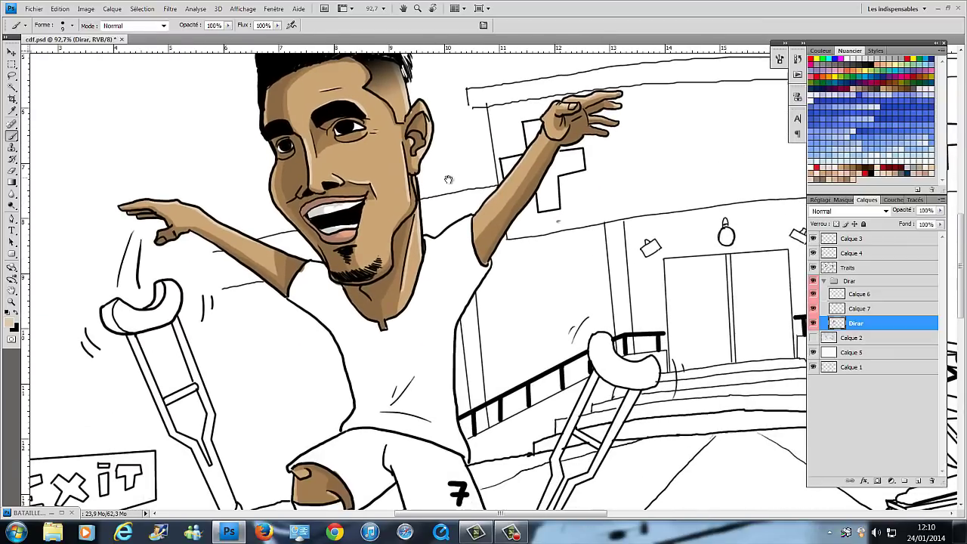
left_click_drag(454, 286, 451, 306)
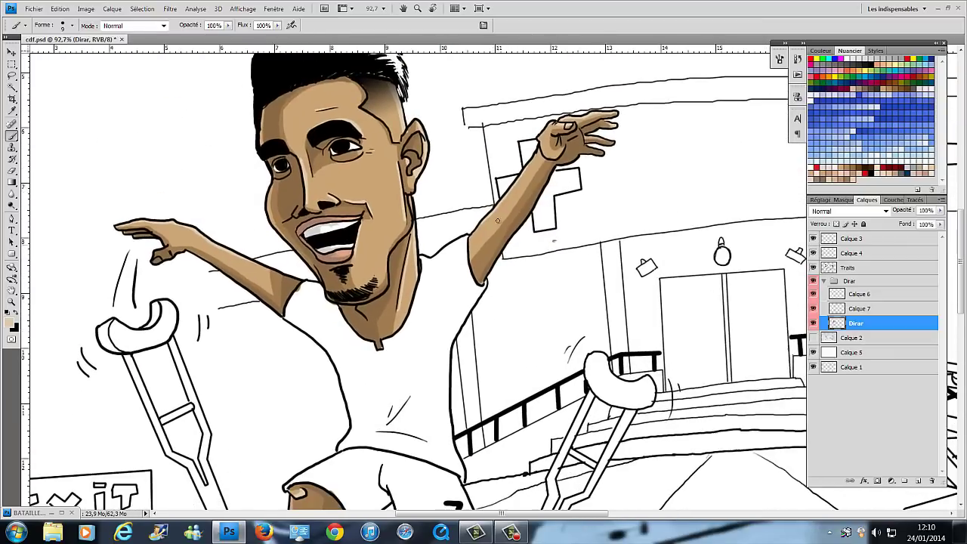
key("i")
key("b")
Select the shirt and shorts and fill them on a new layer named 'Maillot'.
key("ctrl+0")
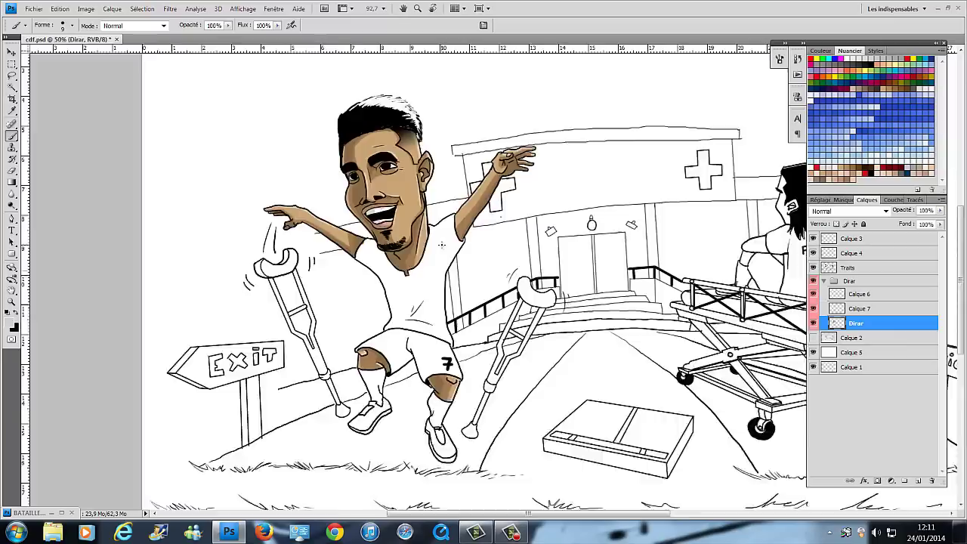
left_click(850, 267)
key("w")
left_click(416, 272)
left_click(853, 294)
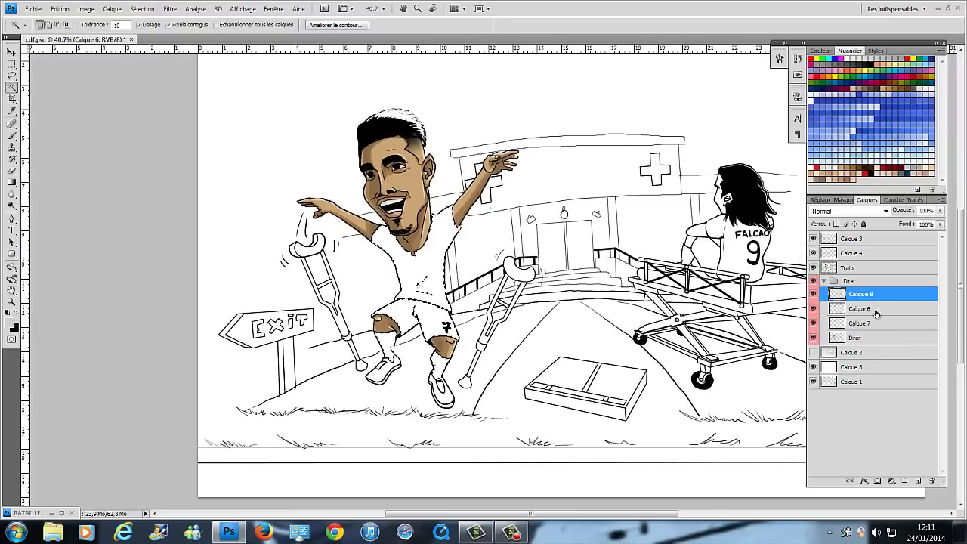
double_click(859, 338)
type("Maillot")
key("Return")
left_click(60, 9)
left_click(26, 191)
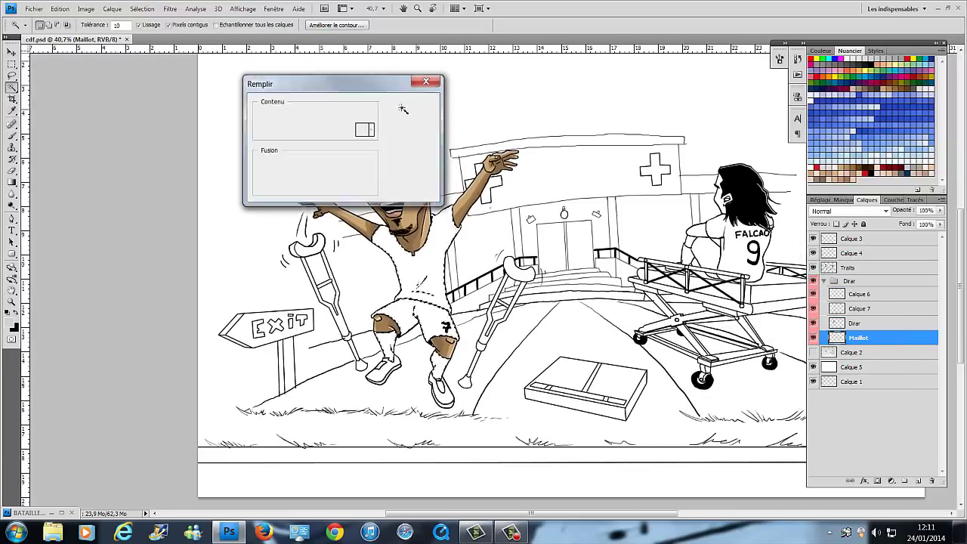
key("Return")
Paint the red half and red trim of the jersey on the Maillot layer.
scroll(334, 202, "up", 3)
key("alt+bracketright")
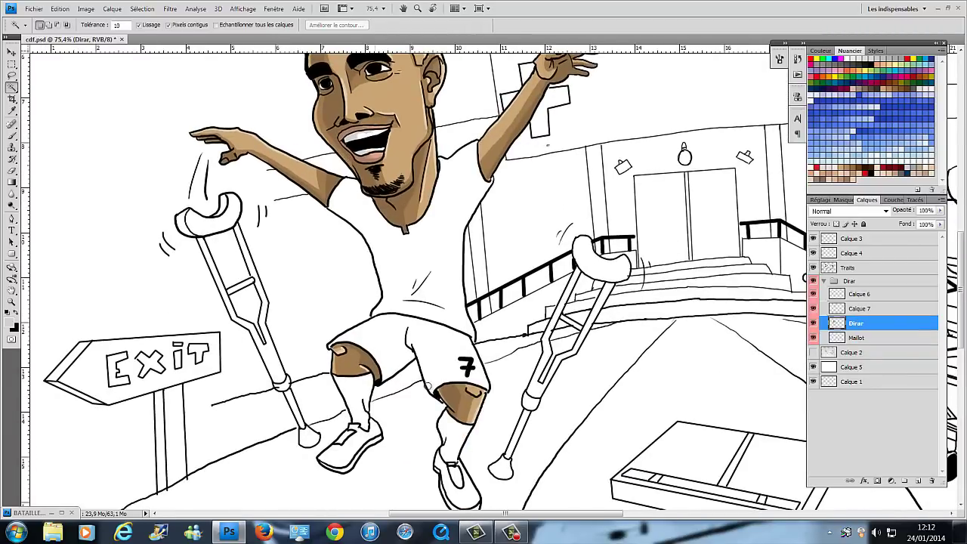
key("alt+bracketleft")
key("x")
key("b")
left_click_drag(368, 196, 427, 299)
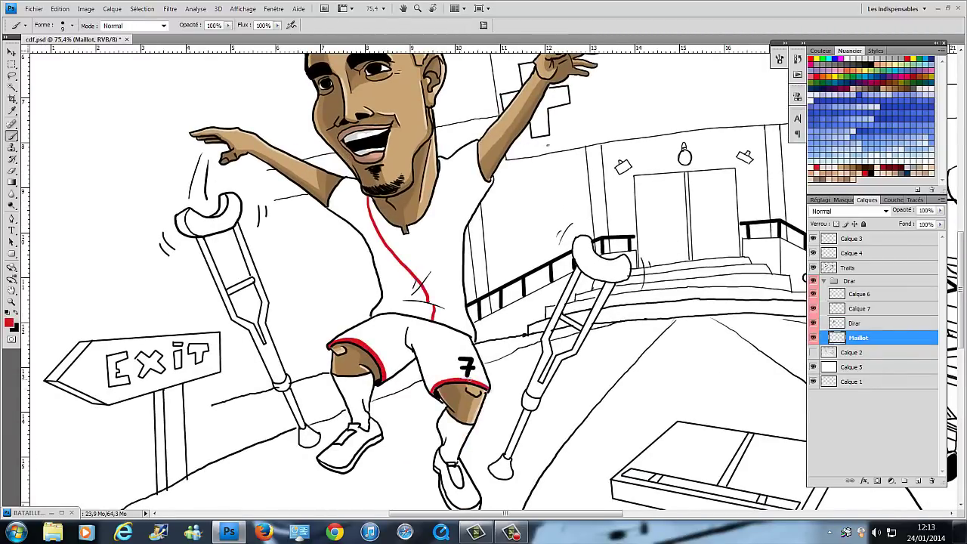
scroll(419, 280, "down", 2)
left_click_drag(378, 204, 423, 256)
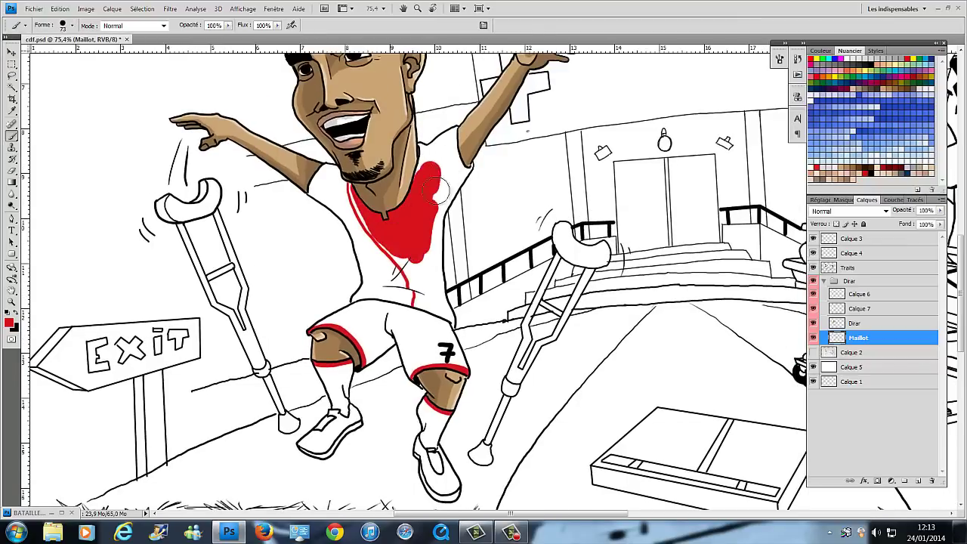
left_click_drag(445, 143, 430, 303)
left_click_drag(427, 249, 376, 237)
left_click_drag(449, 317, 440, 279)
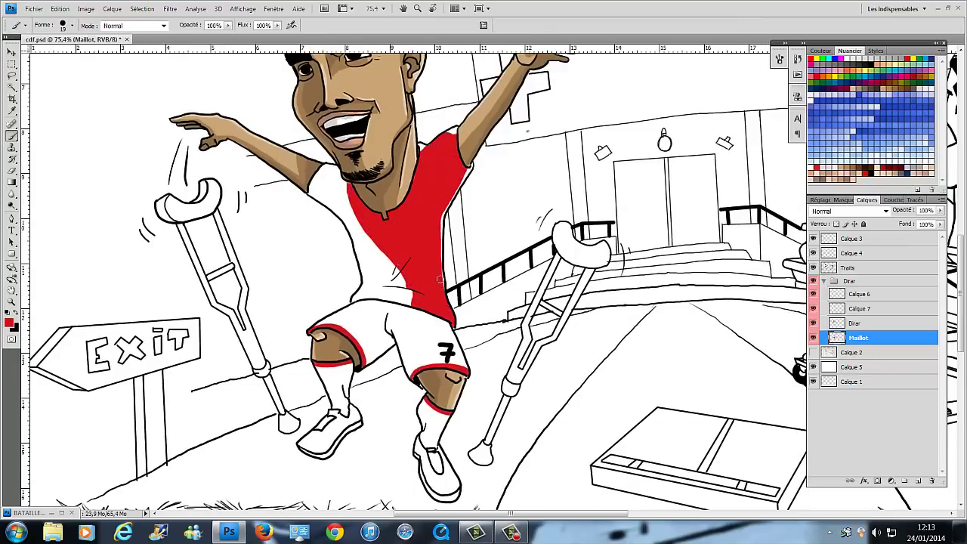
scroll(445, 134, "up", 3)
Draw a yellow club crest on the shirt on a new layer.
left_click(918, 480)
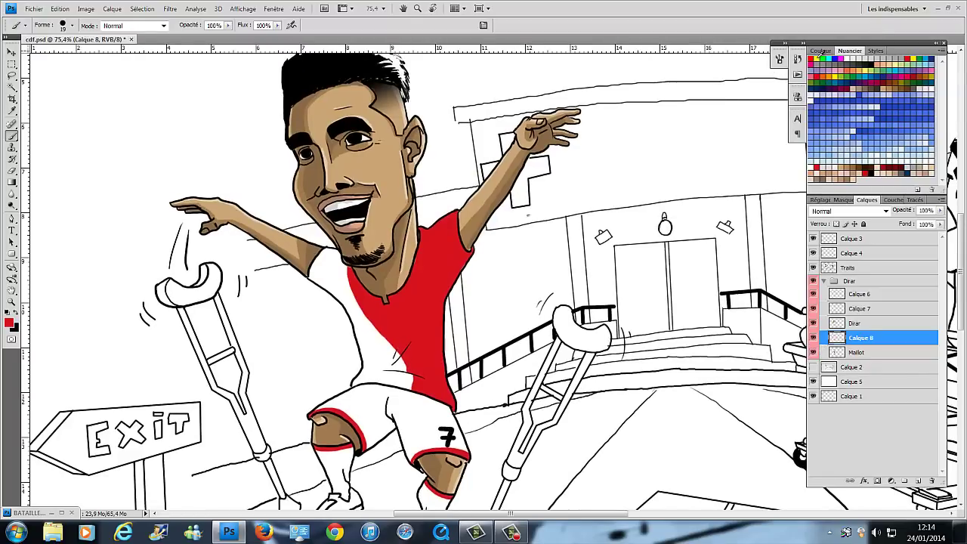
left_click(819, 58)
left_click(68, 25)
left_click_drag(415, 296, 429, 297)
Add FEDCOM lettering on a new layer with a Stroke outline layer style.
left_click(917, 480)
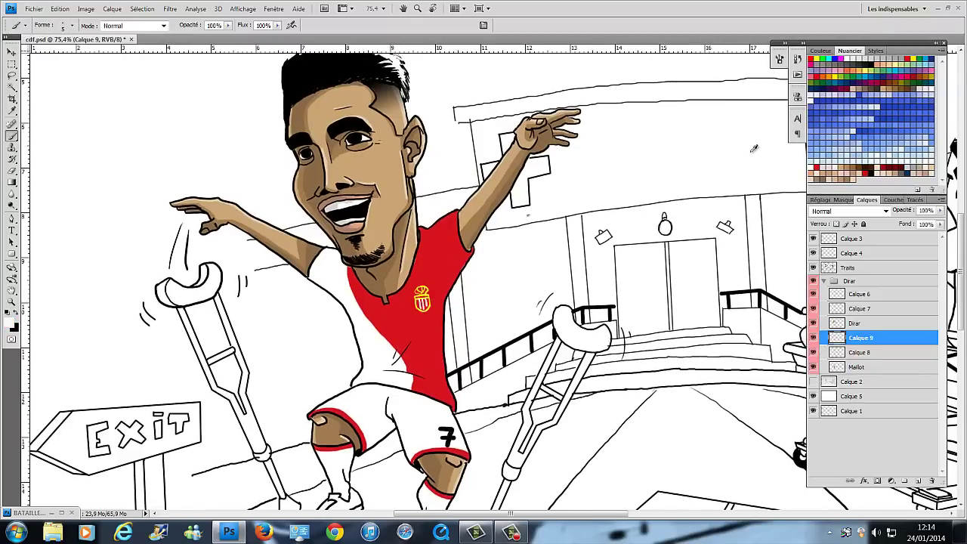
left_click(68, 25)
double_click(56, 113)
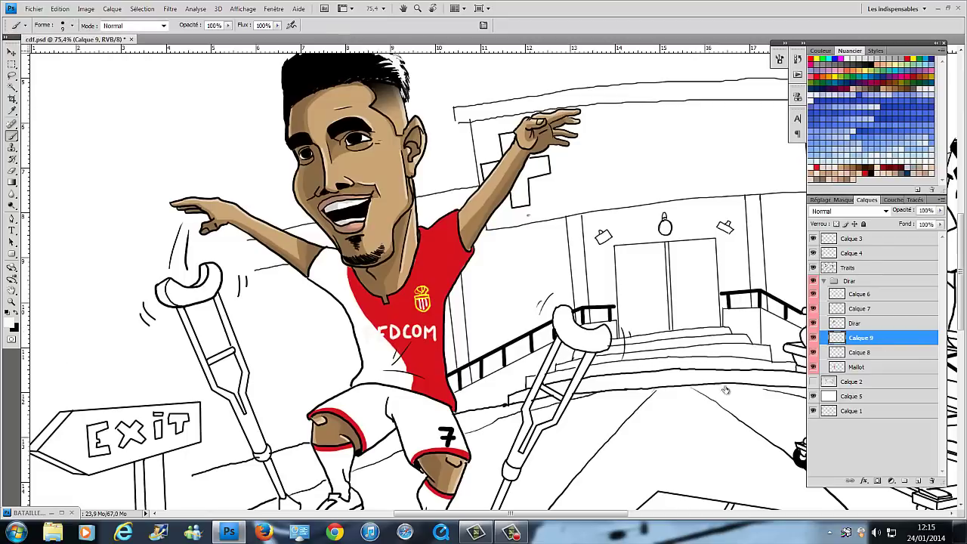
double_click(895, 337)
left_click(896, 187)
left_click(861, 371)
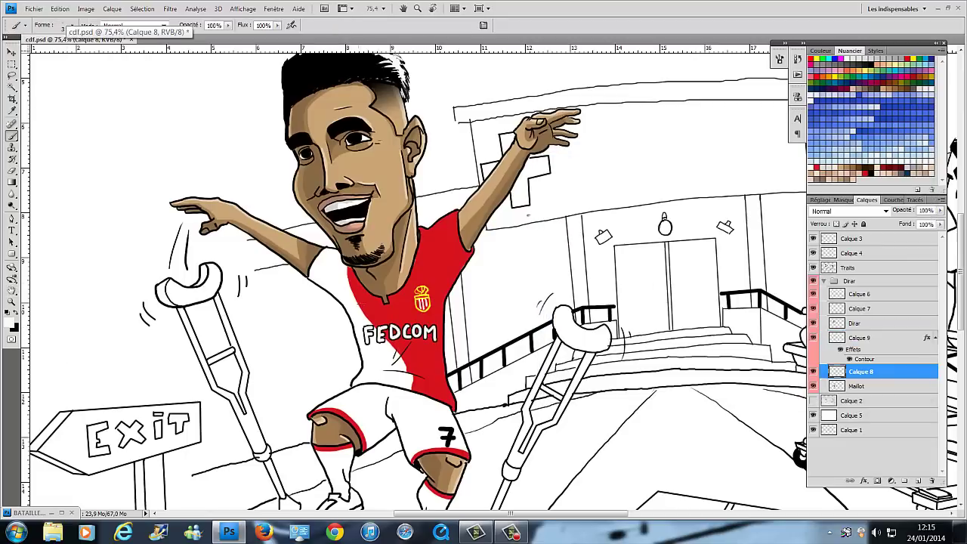
Create a shoes layer below Maillot and paint both shoes blue.
left_click_drag(453, 340, 412, 241)
left_click(861, 386)
key("ctrl+shift+alt+n")
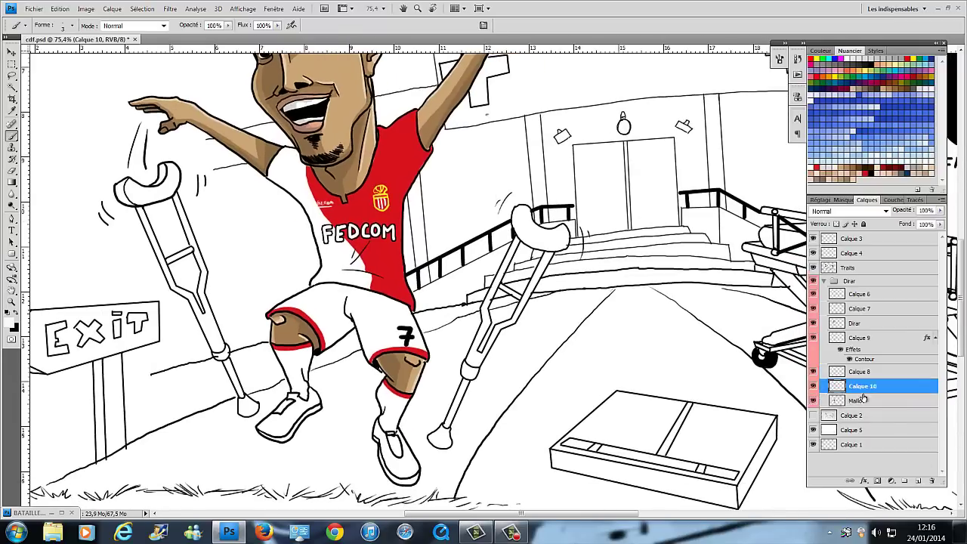
left_click_drag(862, 398, 863, 407)
left_click(72, 25)
left_click_drag(381, 430, 407, 474)
mouse_move(272, 435)
left_mouse_down()
mouse_move(293, 408)
mouse_move(311, 408)
left_mouse_up()
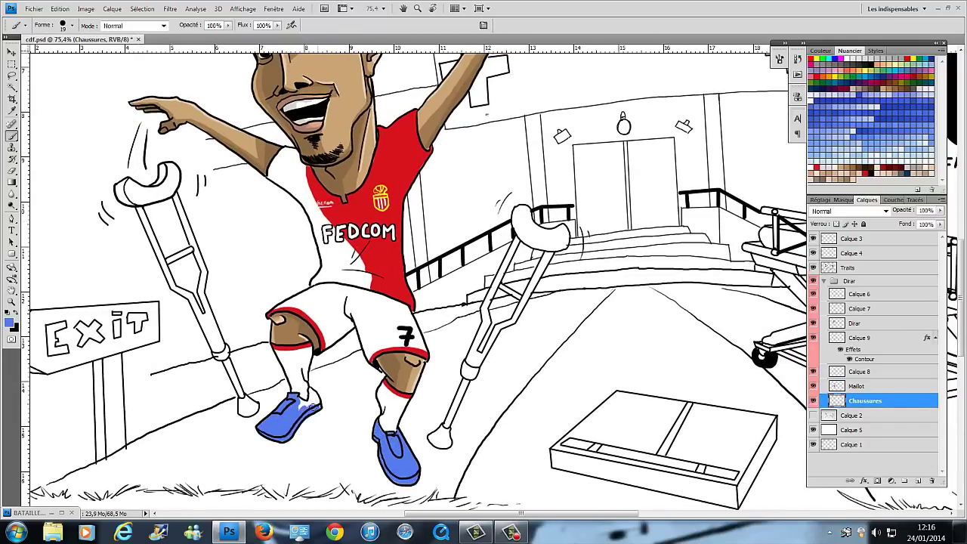
type("Om")
Name a layer 'Béquilles' and paint the crutch tips black and the armrest pads brown.
double_click(861, 308)
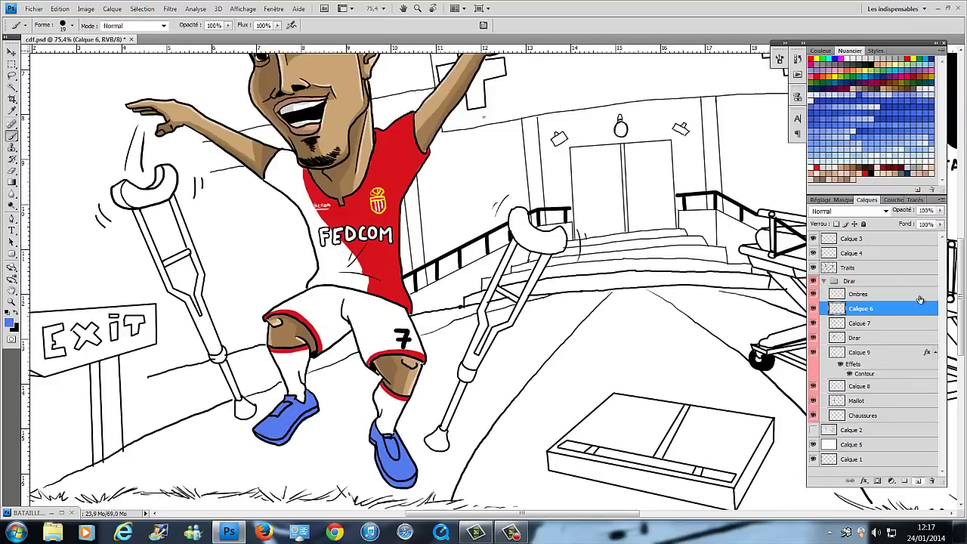
type("Béquilles")
key("Return")
key("d")
left_click(244, 408)
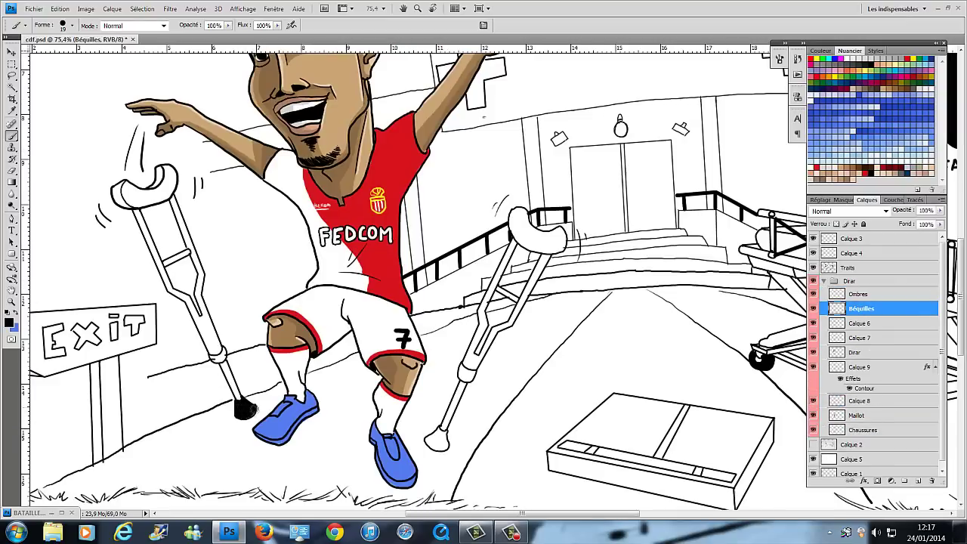
left_click_drag(436, 446, 438, 439)
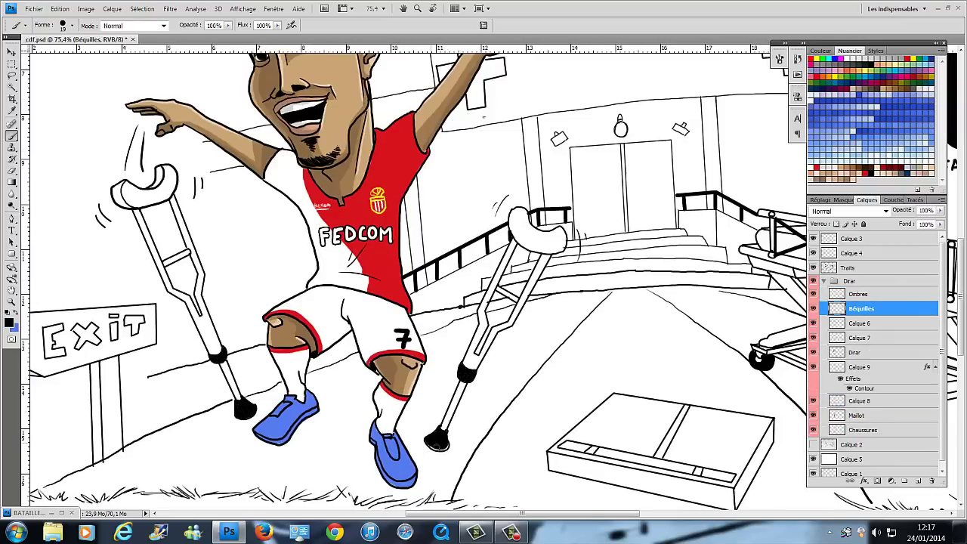
mouse_move(527, 238)
left_mouse_down()
mouse_move(514, 224)
mouse_move(565, 240)
left_mouse_up()
mouse_move(115, 195)
left_mouse_down()
mouse_move(155, 198)
mouse_move(167, 178)
left_mouse_up()
Fill the left crutch grey using Magic Wand and Edit > Fill, then add a brown crossbar.
key("w")
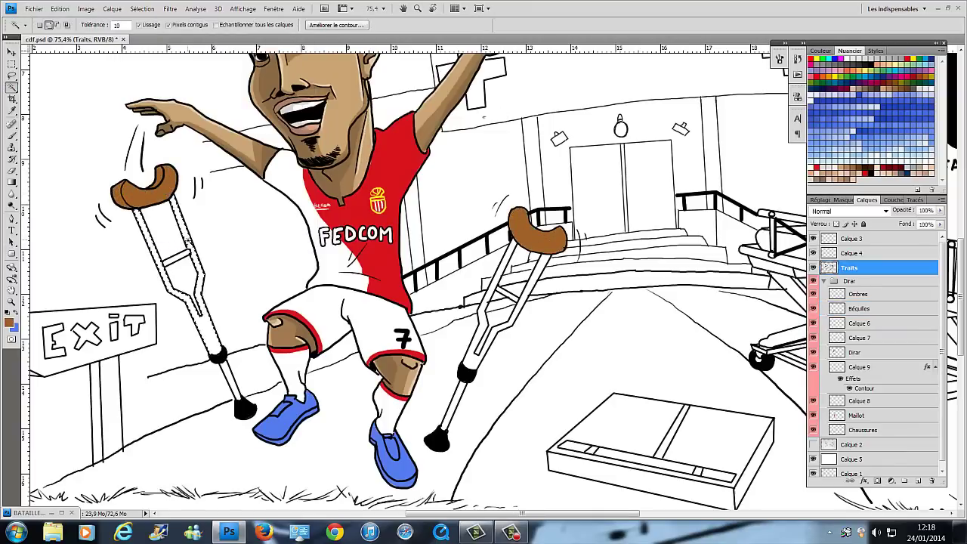
left_click(185, 280)
left_click(60, 8)
left_click(60, 211)
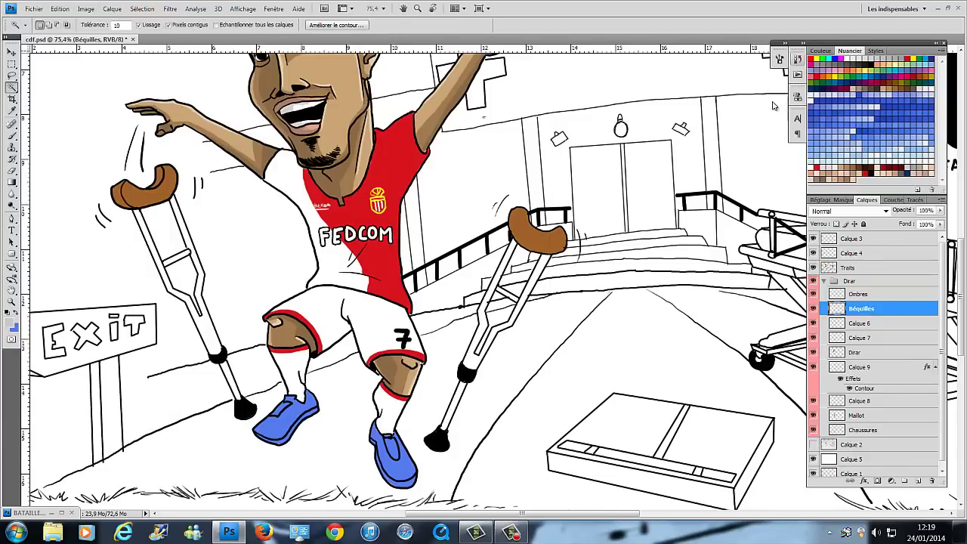
key("Return")
key("ctrl+d")
key("b")
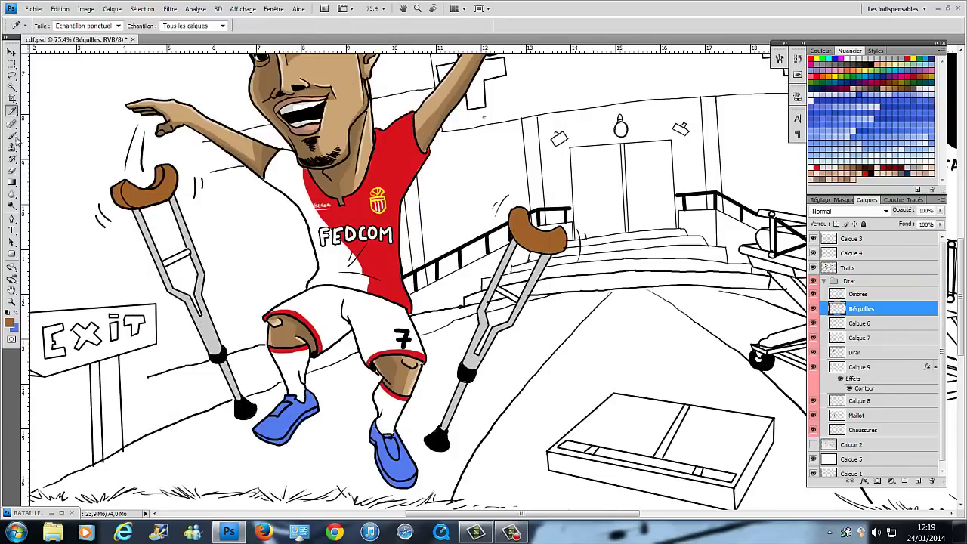
left_click_drag(163, 263, 190, 251)
Shift the Chaussures layer's hue and saturation to turn the shoes yellow.
key("ctrl+0")
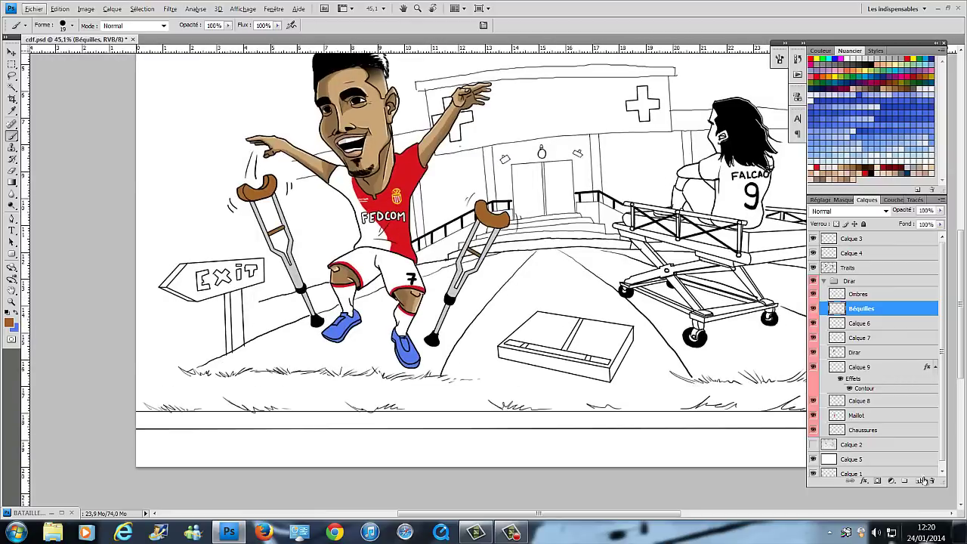
left_click(865, 429)
key("ctrl+u")
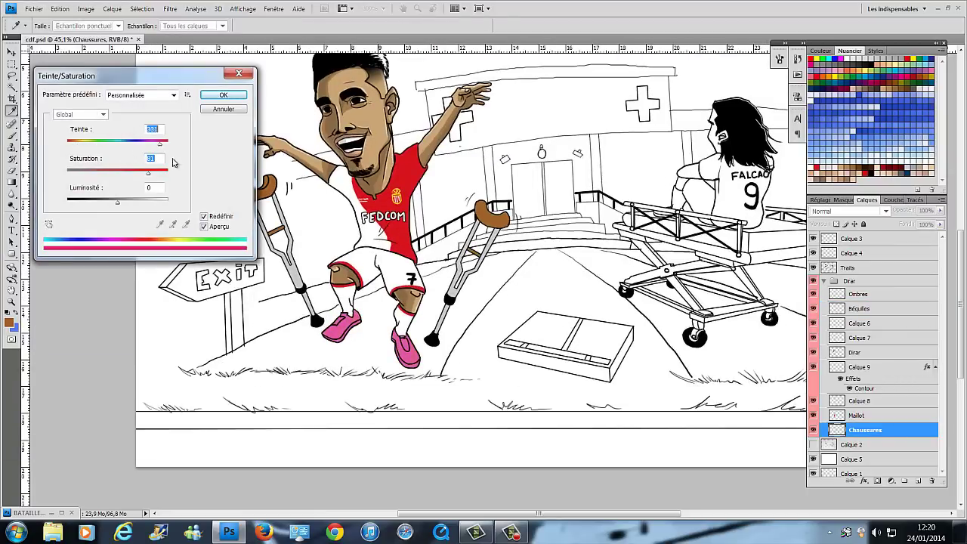
left_click_drag(118, 142, 82, 142)
left_click_drag(117, 172, 139, 172)
key("Return")
Shade the jersey, both socks and the shoes grey on the Ombres layer.
left_click(860, 294)
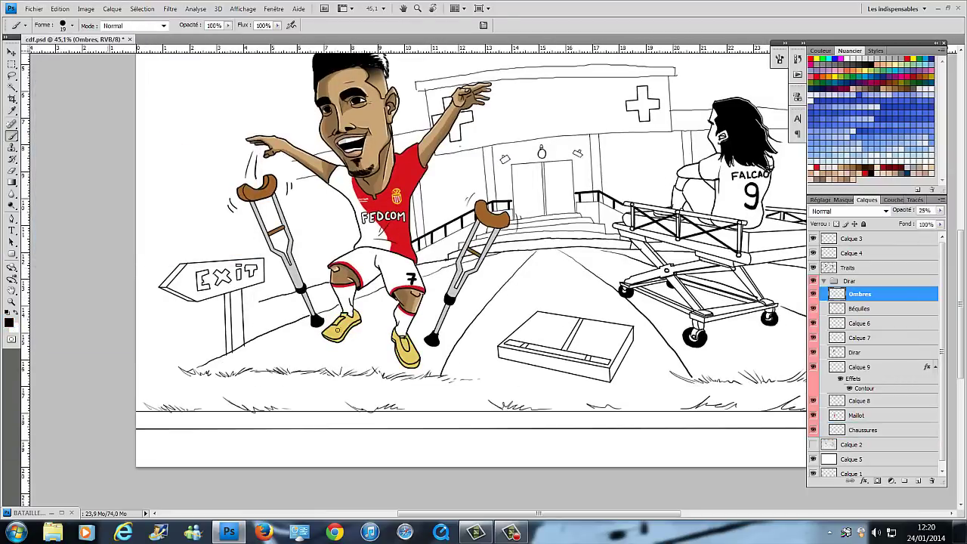
scroll(333, 149, "up", 3)
left_click_drag(369, 187, 334, 159)
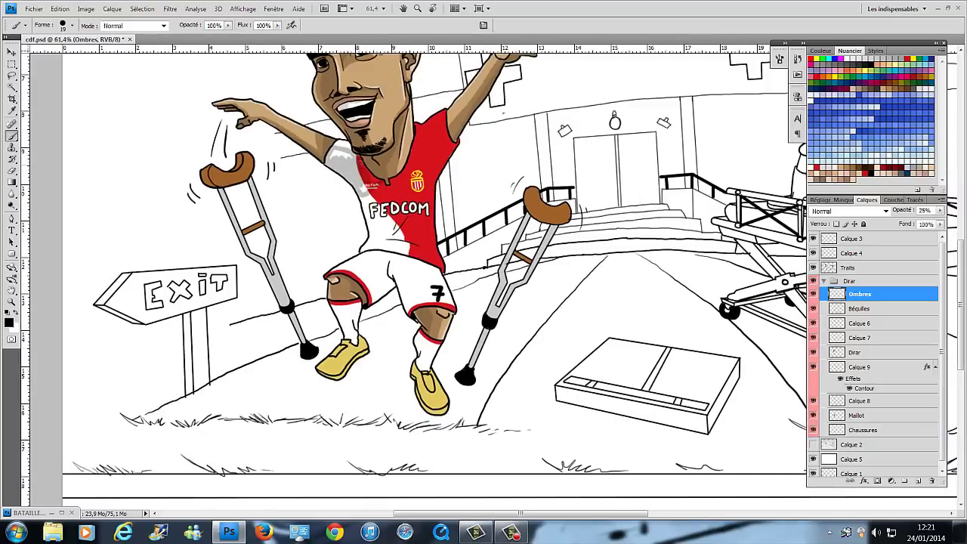
left_click_drag(376, 189, 383, 247)
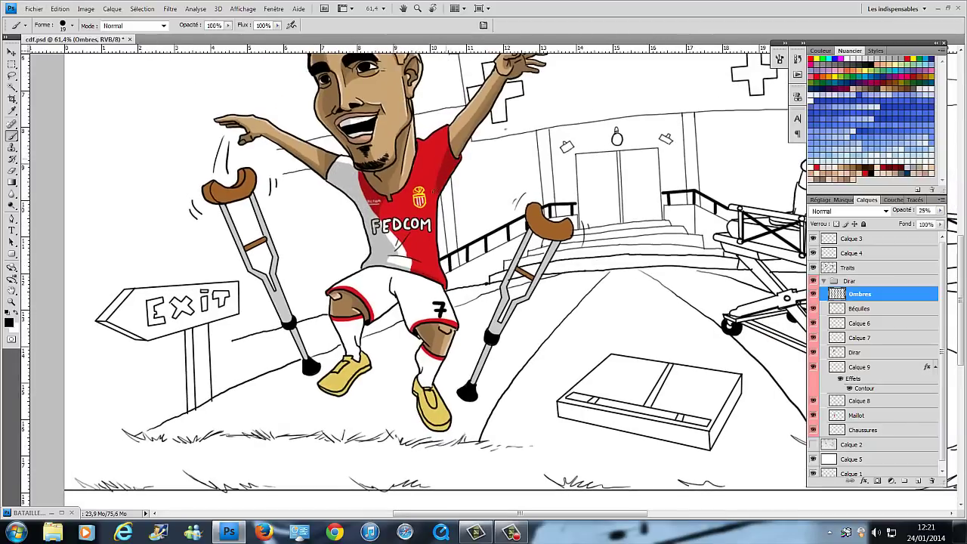
mouse_move(398, 242)
left_mouse_down()
mouse_move(356, 214)
mouse_move(362, 230)
mouse_move(361, 220)
mouse_move(402, 244)
mouse_move(385, 206)
mouse_move(351, 194)
left_mouse_up()
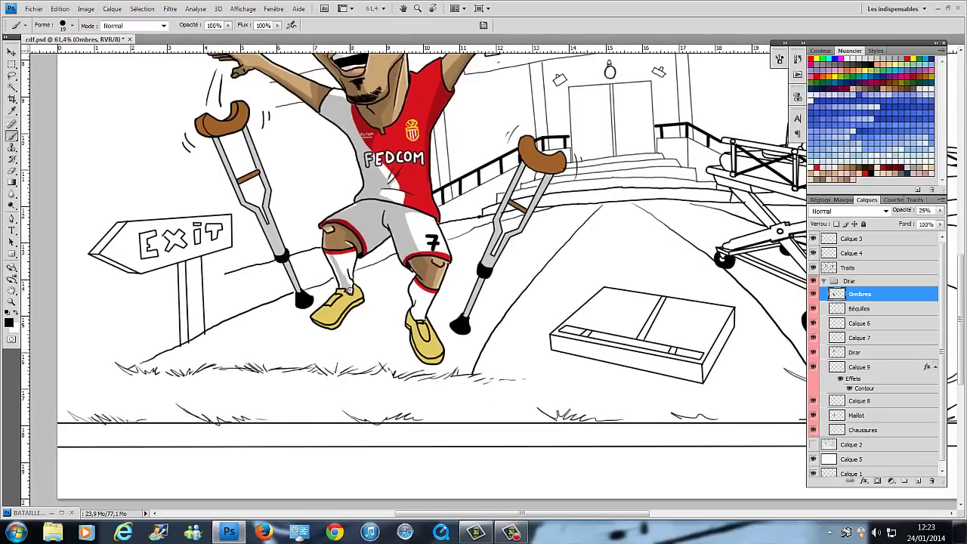
left_click_drag(338, 253, 346, 281)
mouse_move(414, 317)
left_mouse_down()
mouse_move(417, 288)
mouse_move(423, 355)
mouse_move(440, 361)
mouse_move(575, 282)
left_mouse_up()
left_click_drag(491, 223, 459, 252)
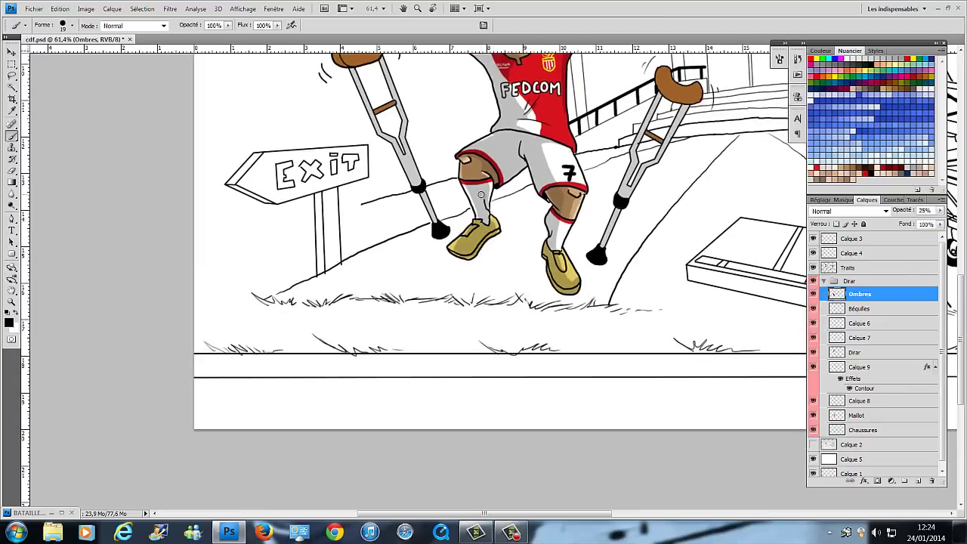
Pan and zoom to frame the stretcher with Falcao and the ground below.
scroll(481, 195, "up", 5)
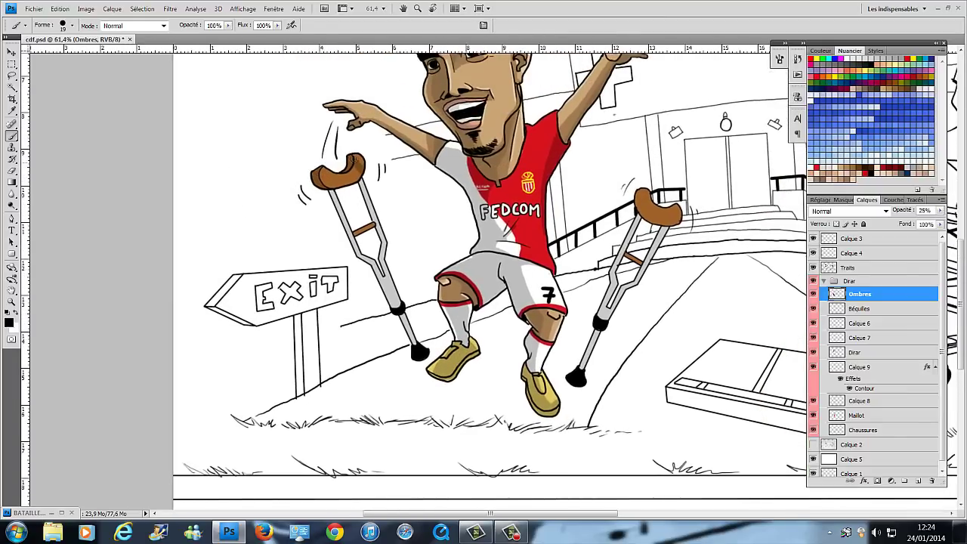
scroll(352, 160, "up", 2)
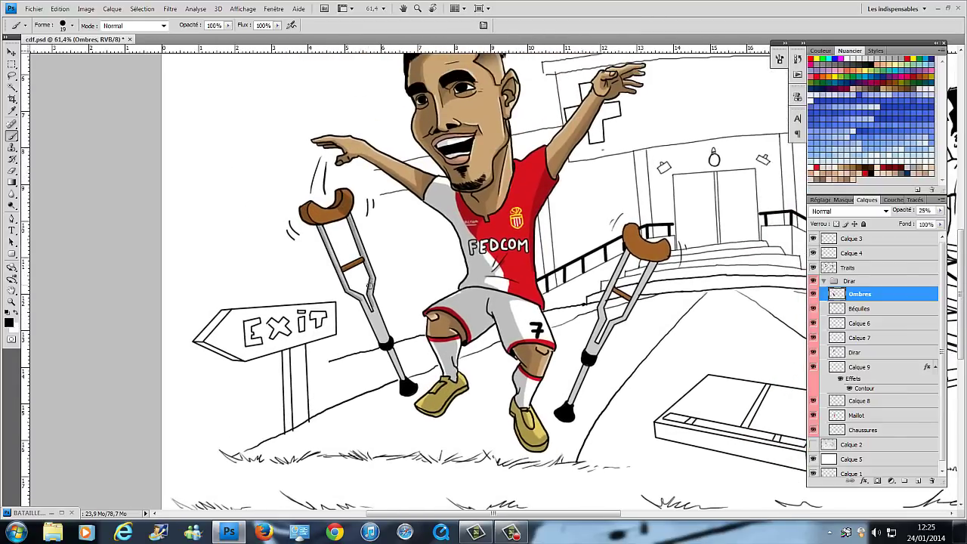
left_click_drag(406, 288, 243, 277)
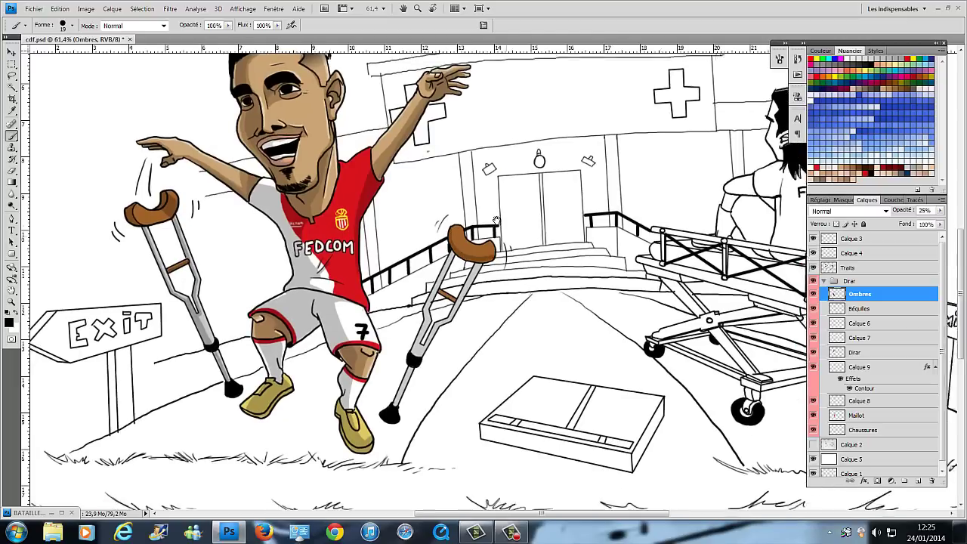
scroll(474, 313, "down", 1)
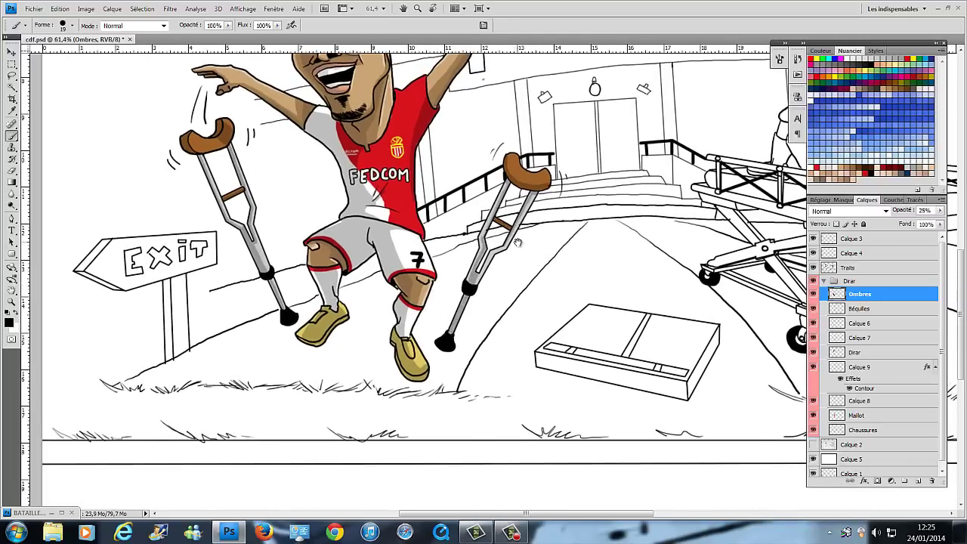
scroll(475, 312, "down", 1)
scroll(474, 313, "down", 3)
scroll(452, 278, "up", 5)
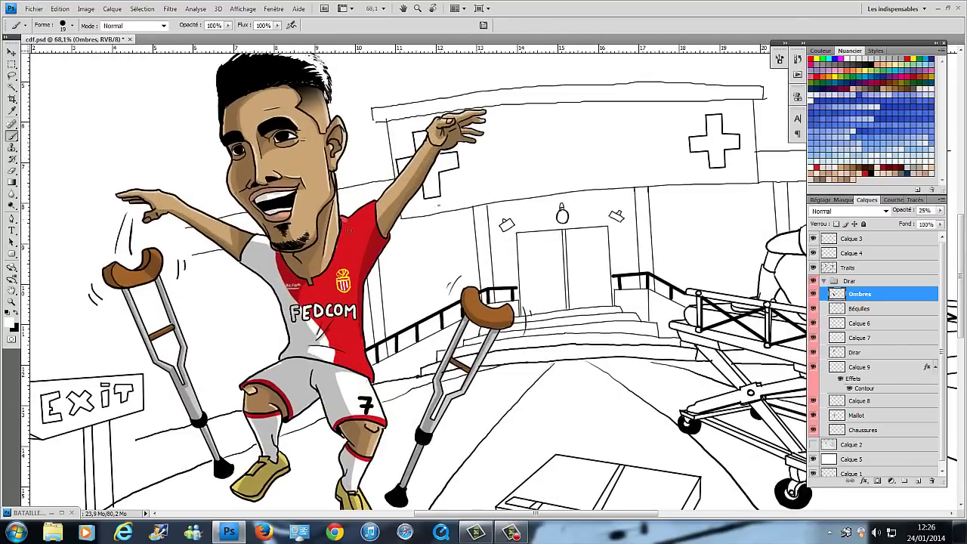
mouse_move(325, 269)
left_mouse_down()
mouse_move(309, 199)
mouse_move(334, 169)
left_mouse_up()
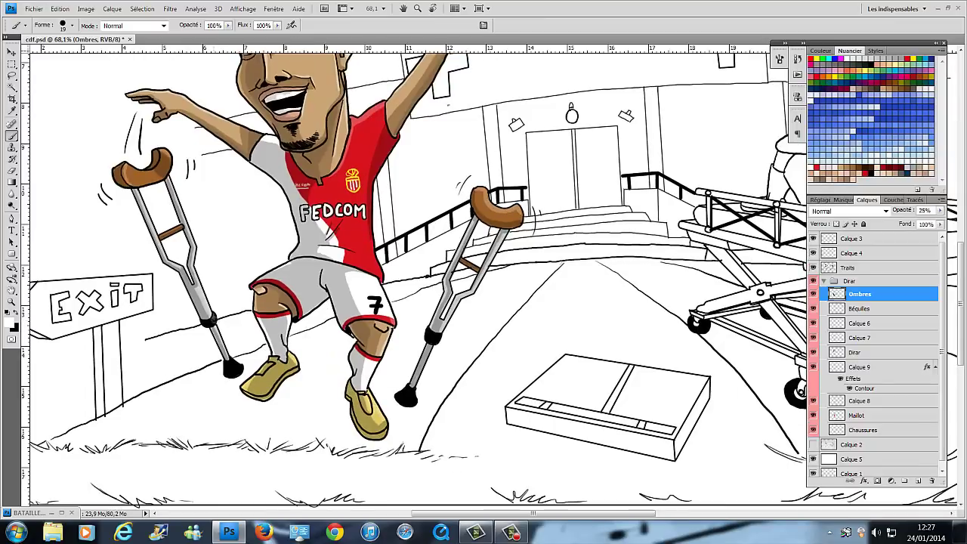
left_click_drag(230, 219, 192, 268)
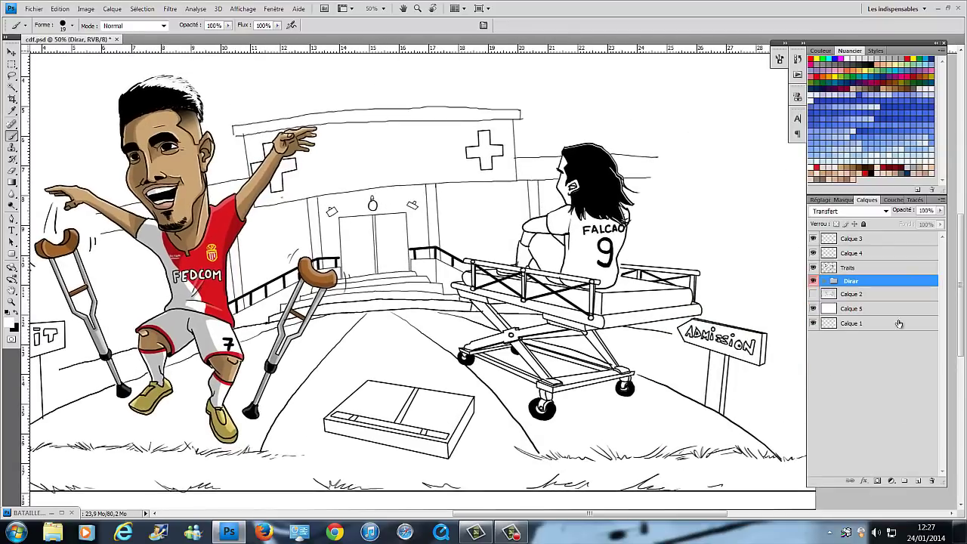
Finish naming the group 'Falcao' and paint the stretcher rail and a leg yellow.
type("Falcao")
key("Return")
double_click(861, 293)
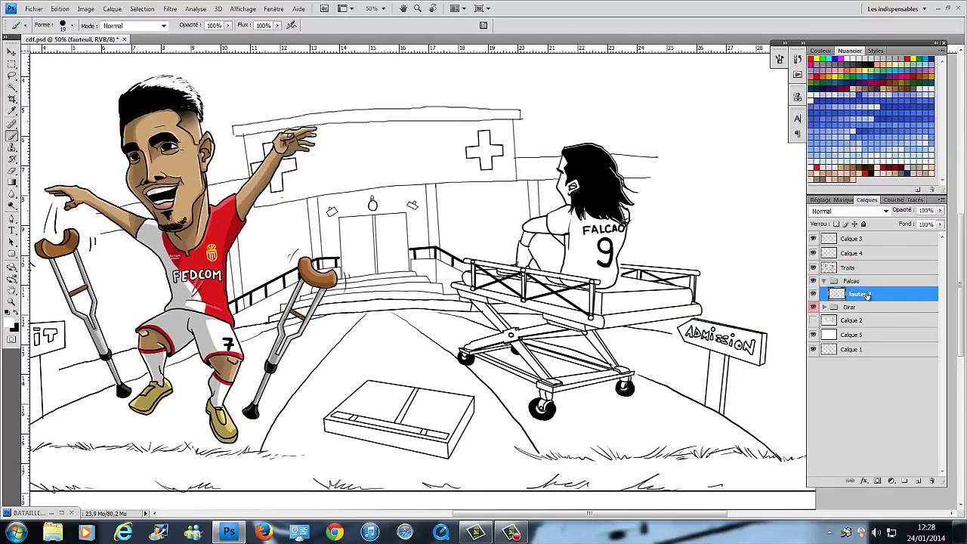
key("ctrl+plus")
mouse_move(320, 245)
left_mouse_down()
mouse_move(604, 285)
mouse_move(647, 278)
left_mouse_up()
left_click_drag(348, 267, 381, 297)
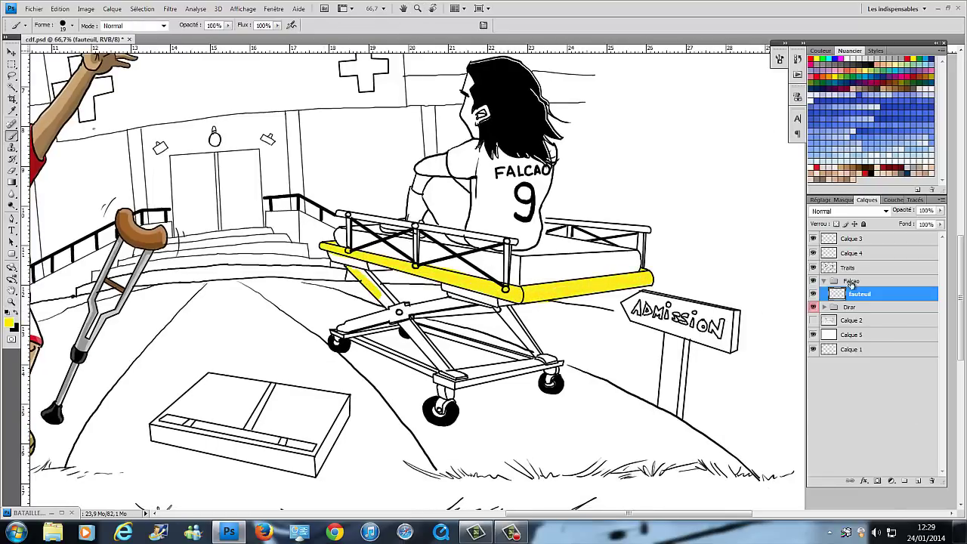
Give the Falcao group a yellow colour tag in its properties.
double_click(834, 280)
left_click(312, 133)
left_click(291, 177)
left_click(414, 127)
left_click(824, 306)
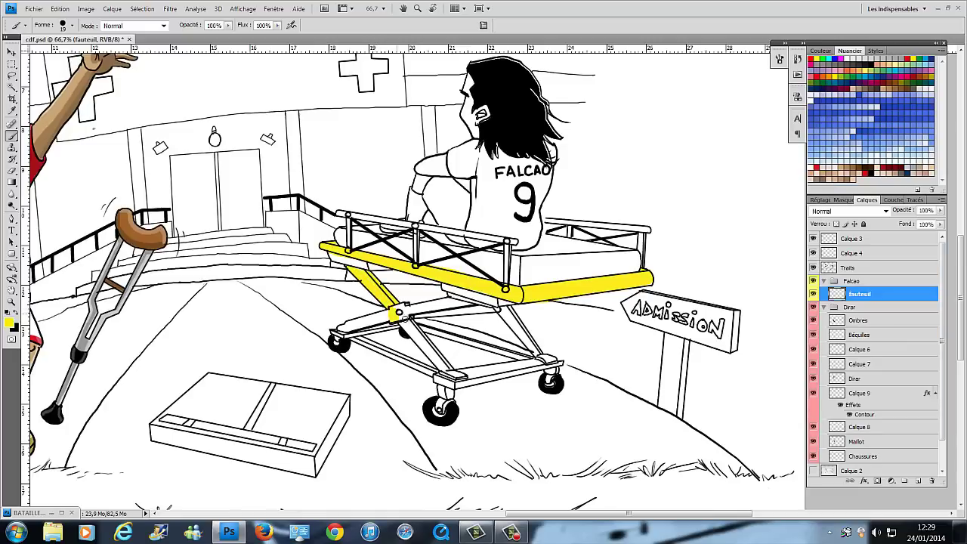
left_click(380, 286, "ctrl")
Paint the crossbar and both diagonal stretcher legs yellow on the fauteuil layer.
left_click(399, 312, "ctrl")
left_click_drag(398, 312, 436, 353)
left_click_drag(500, 308, 554, 361)
left_click_drag(361, 321, 407, 310)
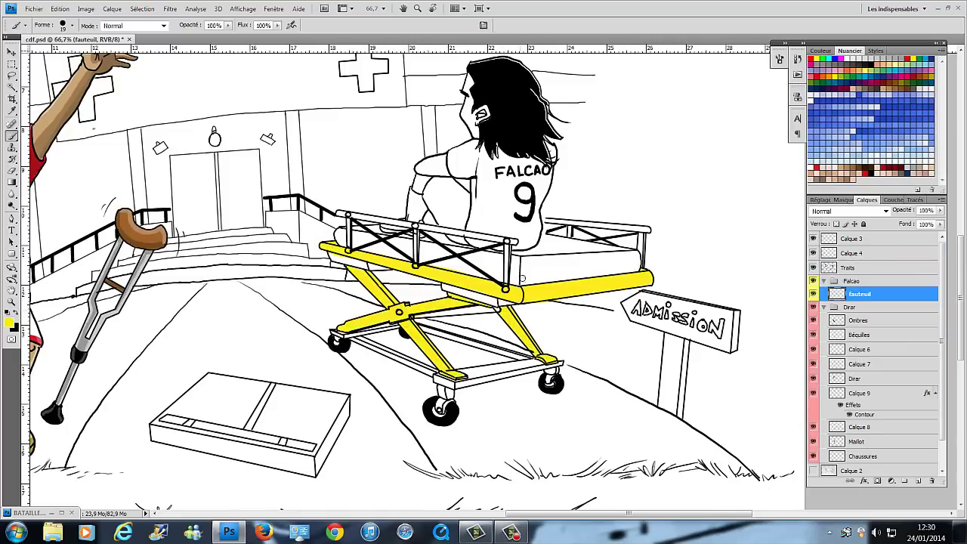
left_click(495, 310, "ctrl")
left_click(460, 292, "ctrl")
Paint the lower frame bars and under-seat shading grey, then the top rail yellow.
left_click_drag(453, 291, 495, 303)
left_click_drag(334, 255, 369, 265)
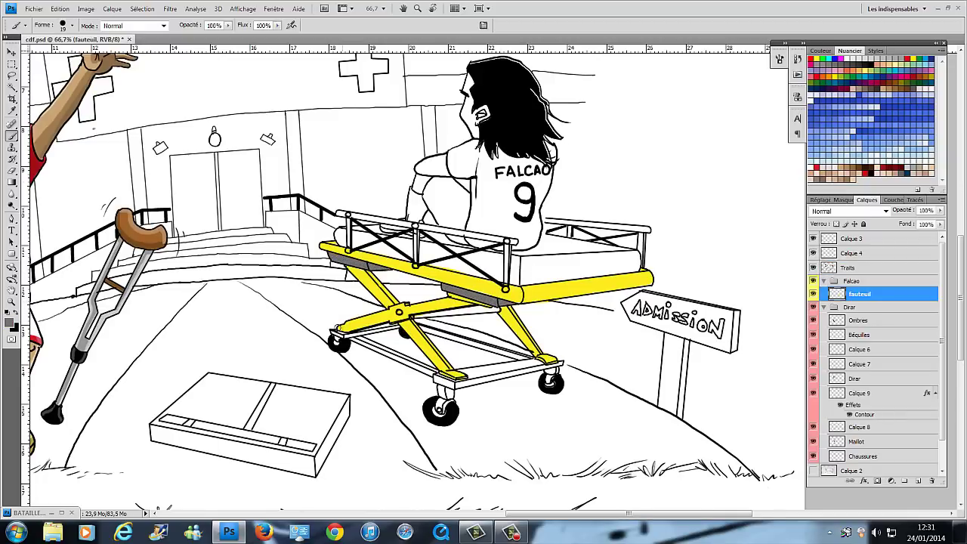
mouse_move(344, 333)
left_mouse_down()
mouse_move(398, 325)
mouse_move(536, 361)
left_mouse_up()
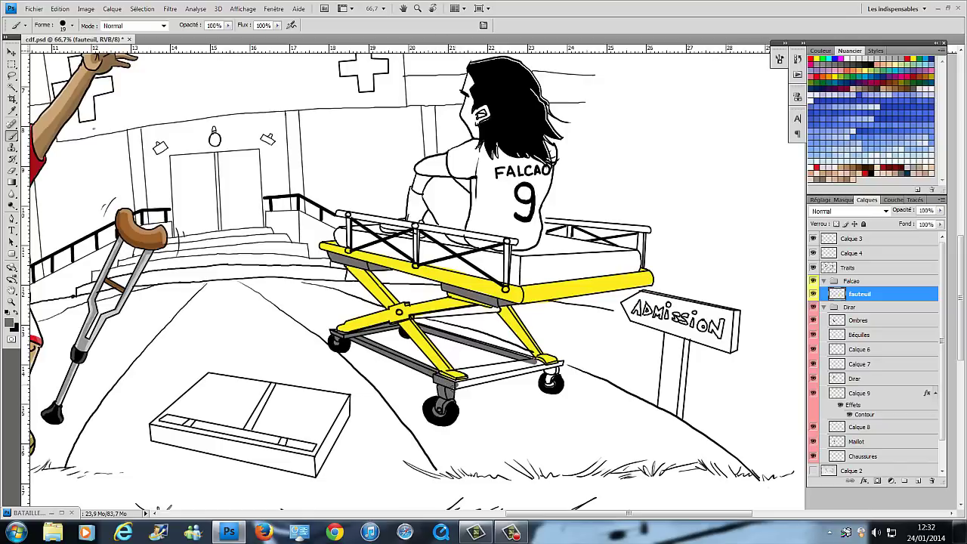
left_click_drag(472, 353, 485, 379)
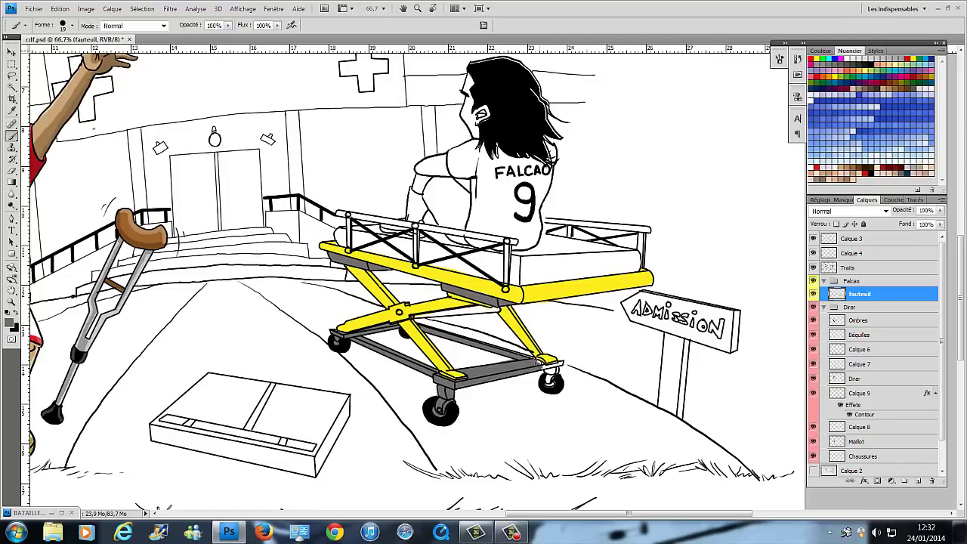
left_click_drag(415, 315, 483, 310)
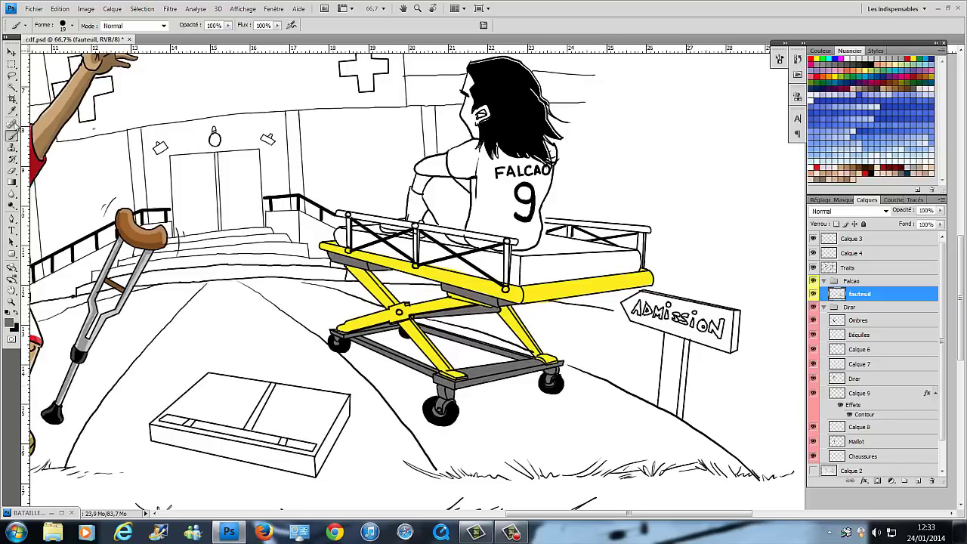
left_click(355, 249, "alt")
mouse_move(344, 215)
left_mouse_down()
mouse_move(514, 241)
mouse_move(648, 229)
left_mouse_up()
Add a layer under fauteuil and paint the mattress light blue.
left_click(918, 480)
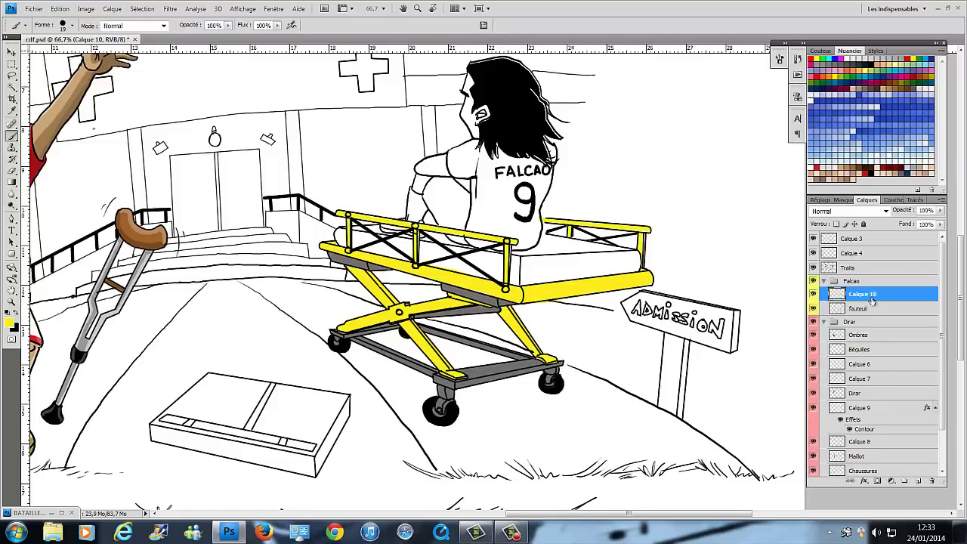
key("ctrl+bracketleft")
left_click(875, 90)
mouse_move(336, 234)
left_mouse_down()
mouse_move(434, 253)
mouse_move(457, 243)
mouse_move(491, 268)
mouse_move(550, 261)
mouse_move(618, 278)
mouse_move(633, 253)
mouse_move(621, 246)
left_mouse_up()
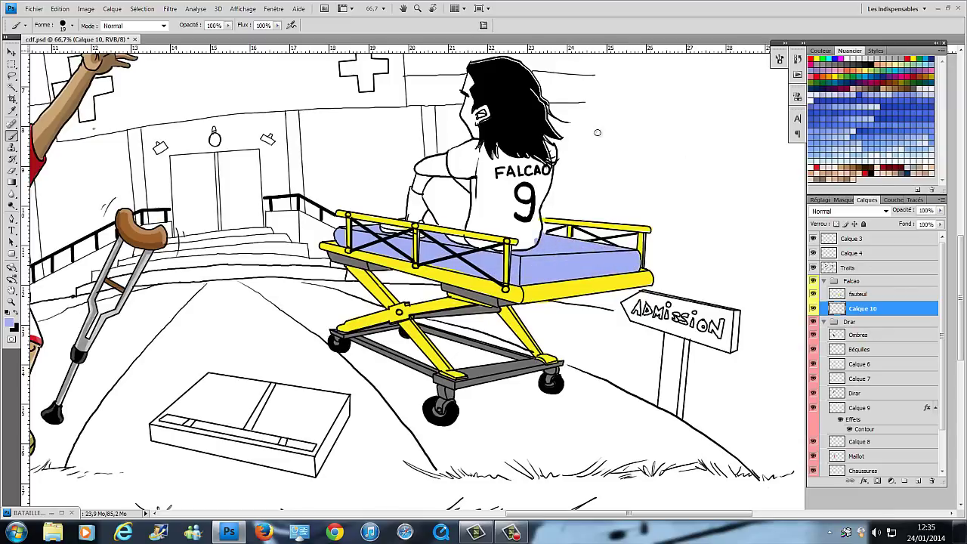
Paint Falcao's face and arm in skin tone with darker shading.
left_click(376, 114, "ctrl")
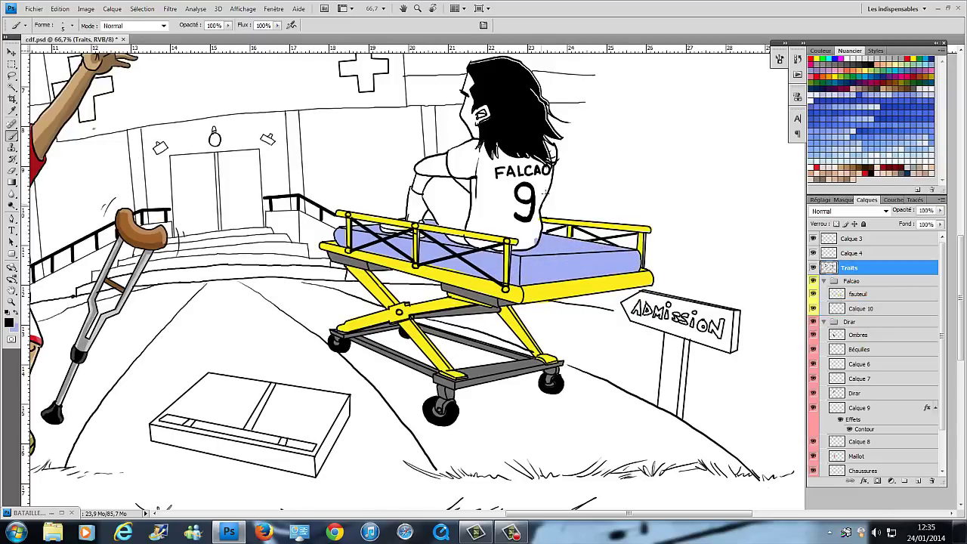
left_click(846, 293)
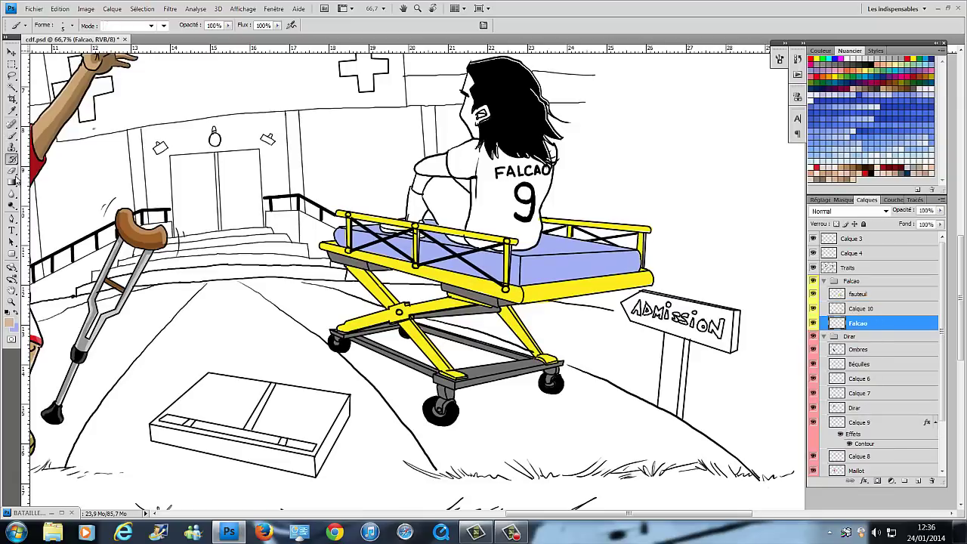
left_click_drag(464, 92, 476, 134)
left_click_drag(417, 189, 433, 173)
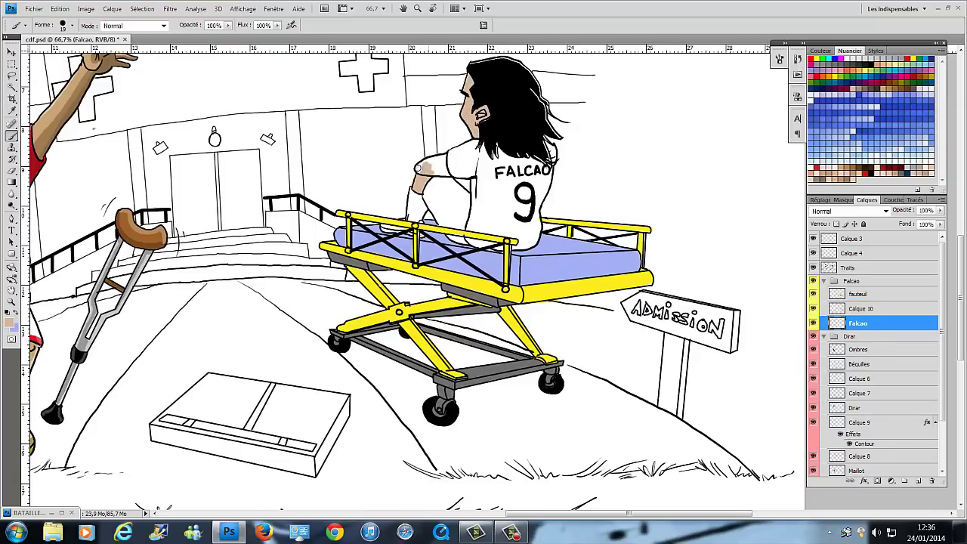
left_click(9, 323)
left_click(263, 70)
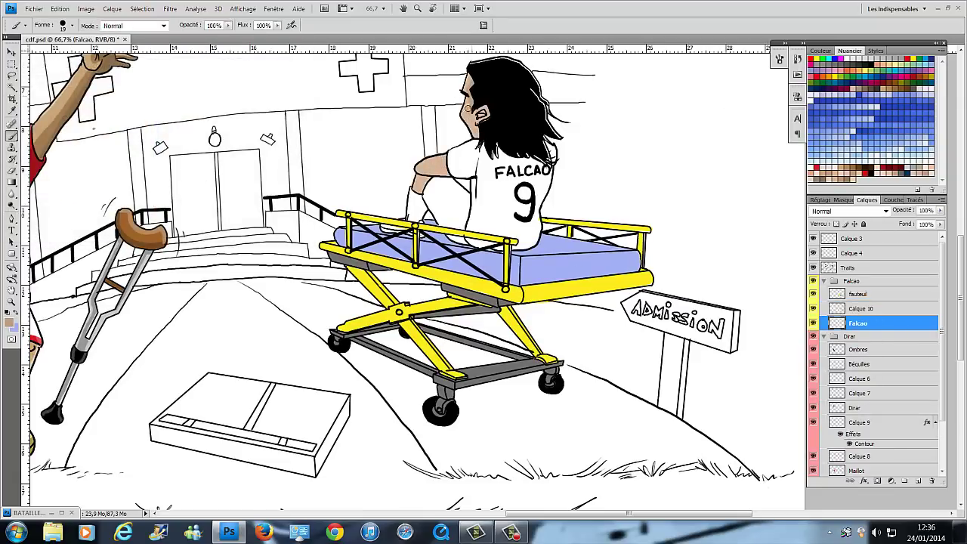
left_click_drag(468, 106, 483, 138)
left_click_drag(445, 167, 416, 189)
Colour Falcao's shirt red, adding a red stripe and a sleeve band.
left_click(849, 267)
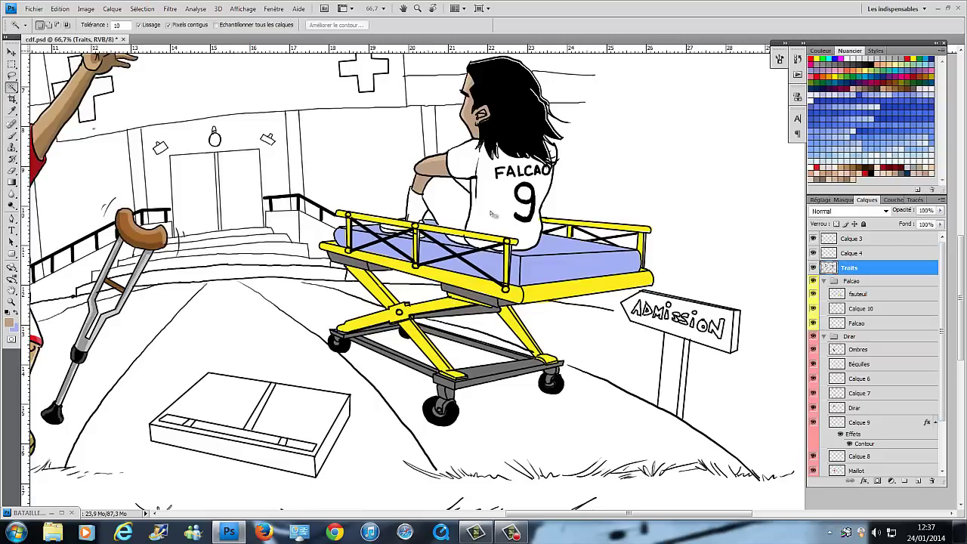
key("w")
left_click(454, 192)
left_click(856, 323)
key("shift+F5")
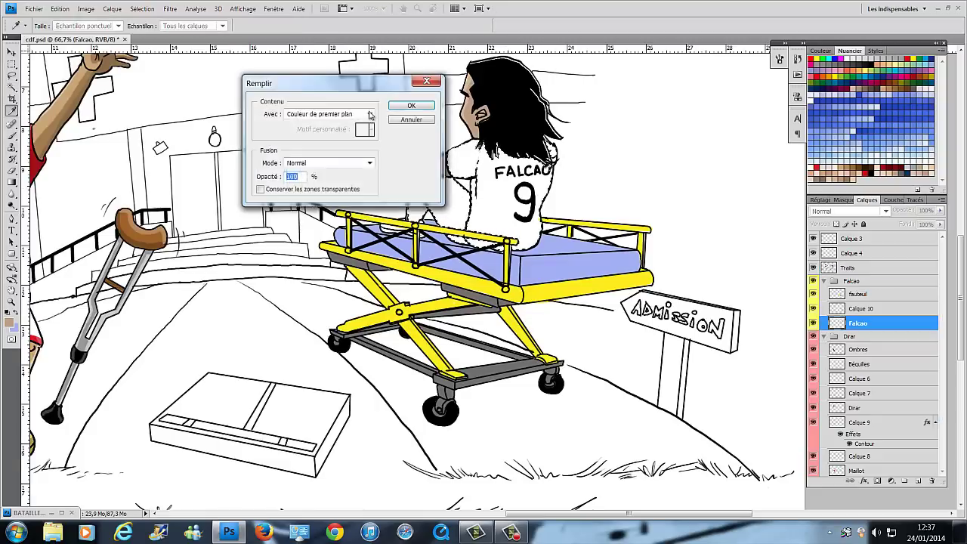
key("Return")
key("ctrl+d")
left_click(818, 166)
key("b")
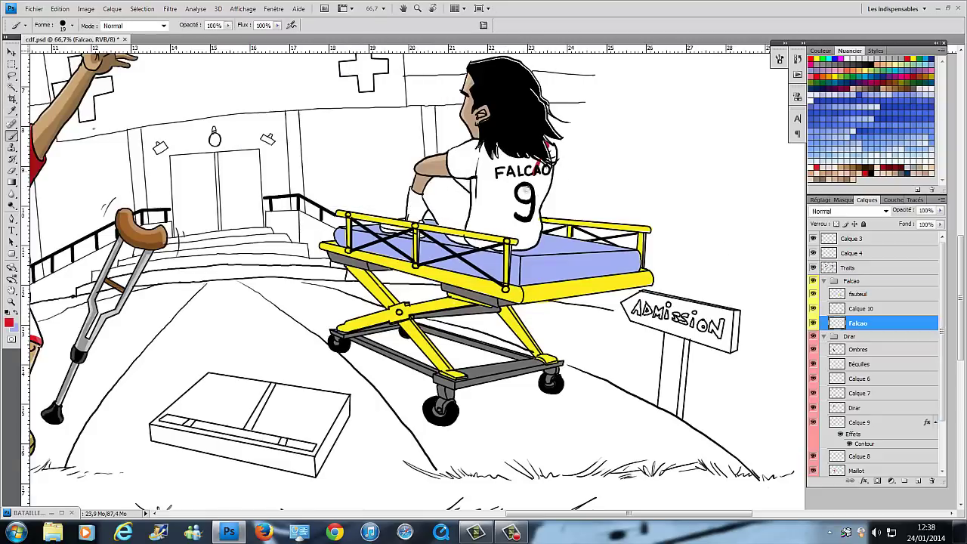
mouse_move(546, 145)
left_mouse_down()
mouse_move(504, 234)
mouse_move(532, 163)
mouse_move(453, 147)
mouse_move(511, 212)
left_mouse_up()
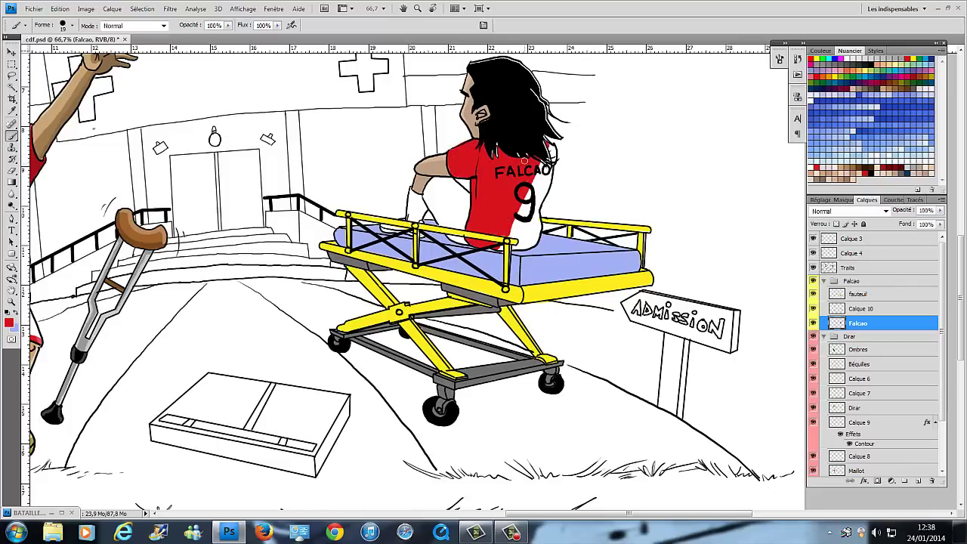
left_click_drag(412, 190, 422, 196)
Add a coloured outline stroke effect to Calque 4's layer style.
double_click(858, 256)
left_click(695, 317)
left_click(259, 80)
left_click(852, 182)
Copy the Ombres layer into the Falcao group and darken the red sleeve's shading.
left_click(861, 313)
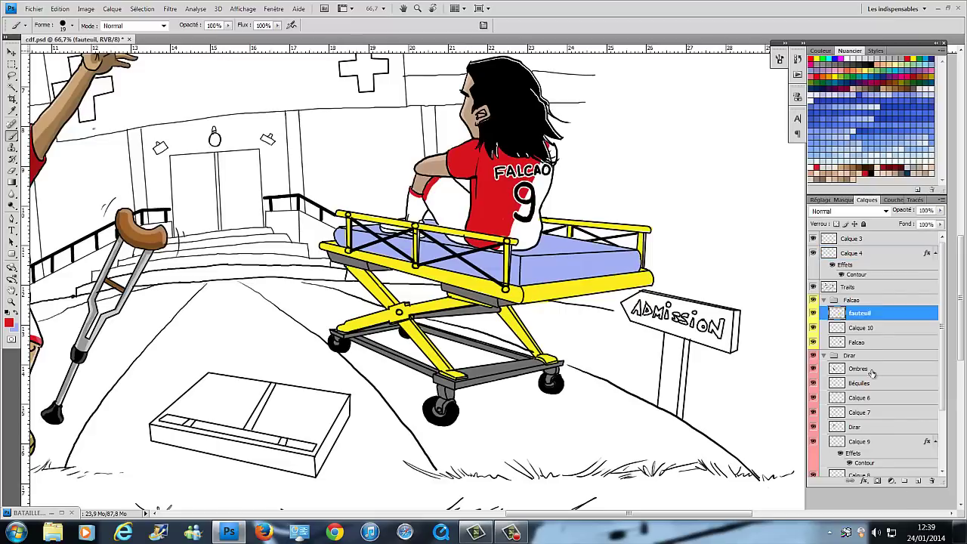
left_click_drag(872, 372, 861, 309)
mouse_move(429, 174)
left_mouse_down()
mouse_move(462, 164)
mouse_move(446, 219)
mouse_move(423, 209)
left_mouse_up()
left_click(857, 356)
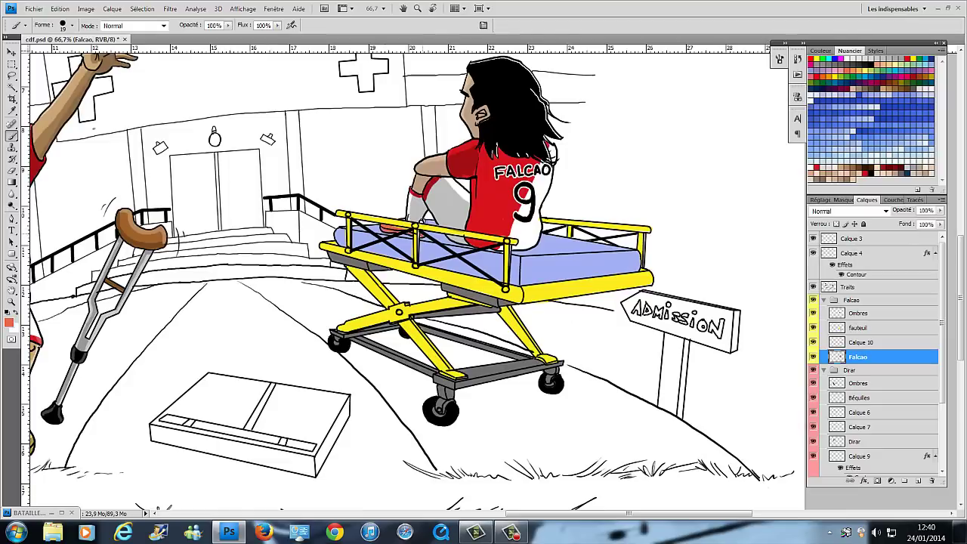
Shade Falcao's jersey and the mattress top edge on his shadow layer.
left_click(857, 312)
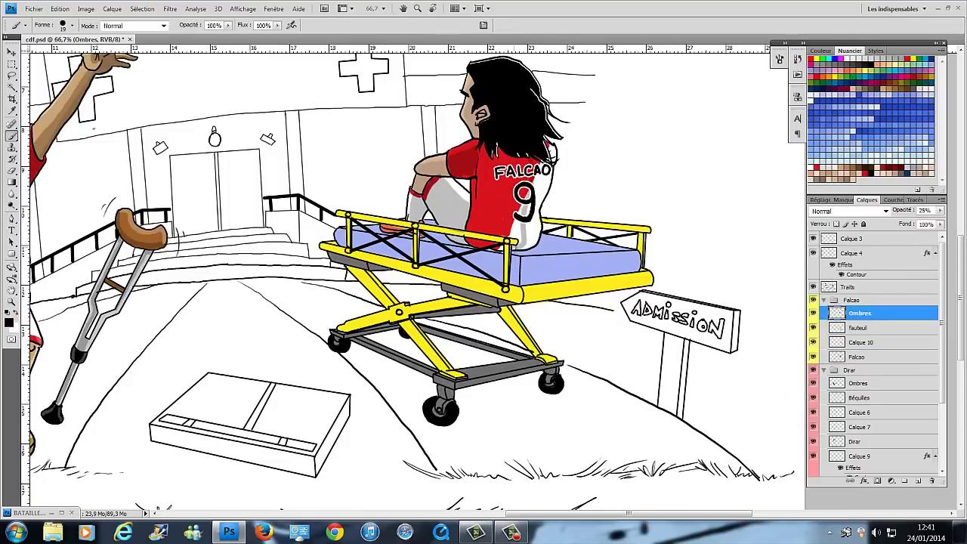
mouse_move(477, 193)
left_mouse_down()
mouse_move(506, 162)
mouse_move(472, 236)
left_mouse_up()
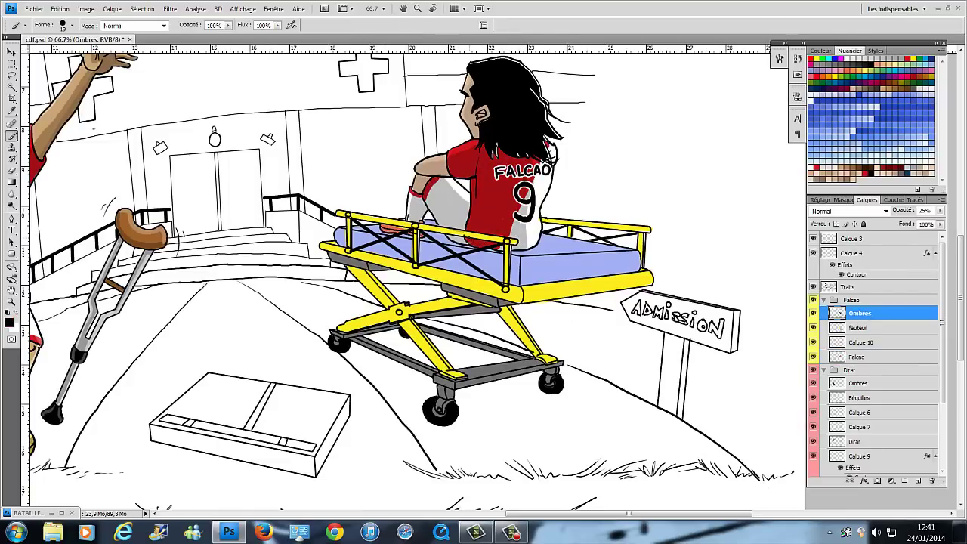
scroll(483, 272, "down", 2)
mouse_move(332, 189)
left_mouse_down()
mouse_move(363, 210)
mouse_move(513, 221)
left_mouse_up()
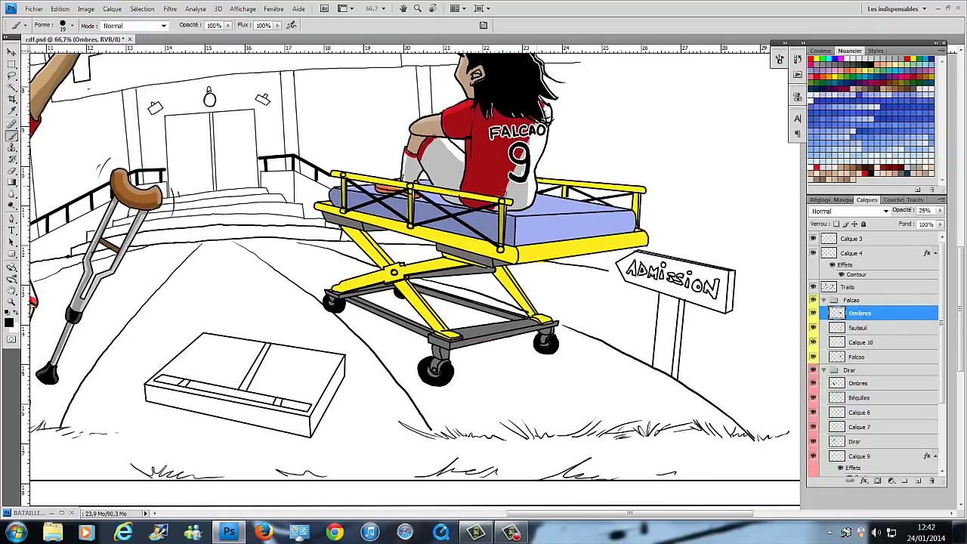
mouse_move(336, 175)
left_mouse_down()
mouse_move(507, 203)
mouse_move(592, 234)
mouse_move(626, 212)
left_mouse_up()
Paint soft shadows along the stretcher's grey lower bars, switching brush between 9 and 19 px.
mouse_move(453, 265)
left_mouse_down()
mouse_move(252, 322)
mouse_move(220, 358)
left_mouse_up()
left_click_drag(314, 345, 416, 302)
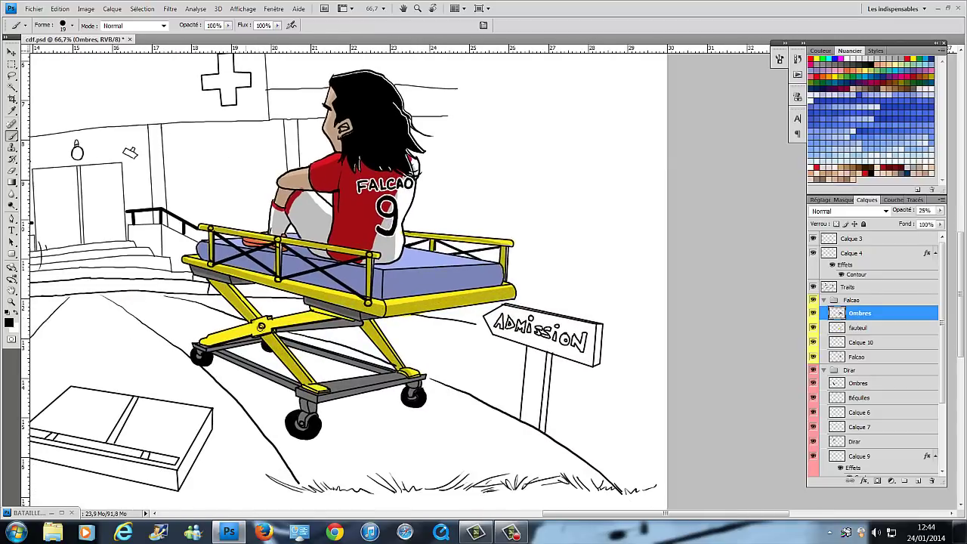
left_click_drag(260, 326, 302, 394)
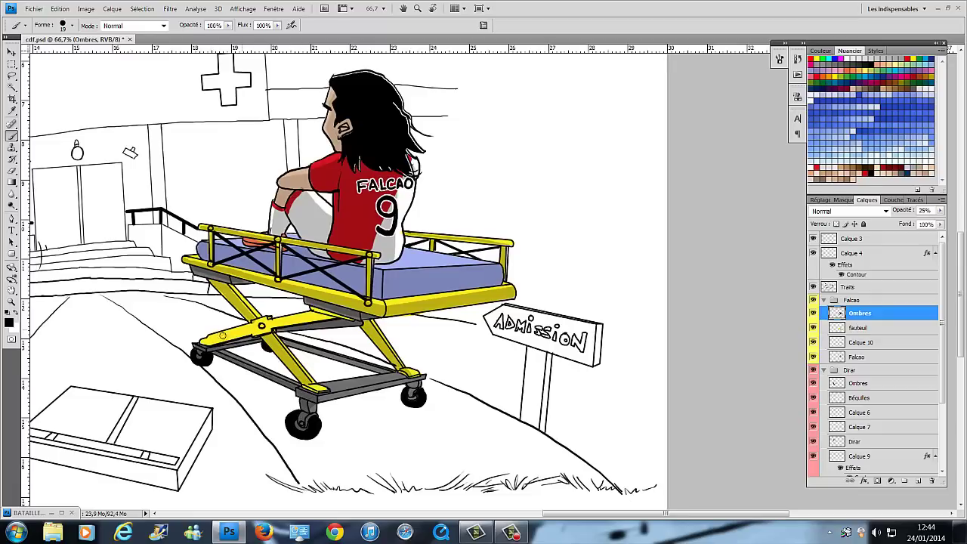
mouse_move(223, 335)
left_mouse_down()
mouse_move(359, 389)
mouse_move(321, 382)
left_mouse_up()
left_click_drag(287, 343, 347, 355)
left_click_drag(311, 415, 391, 365)
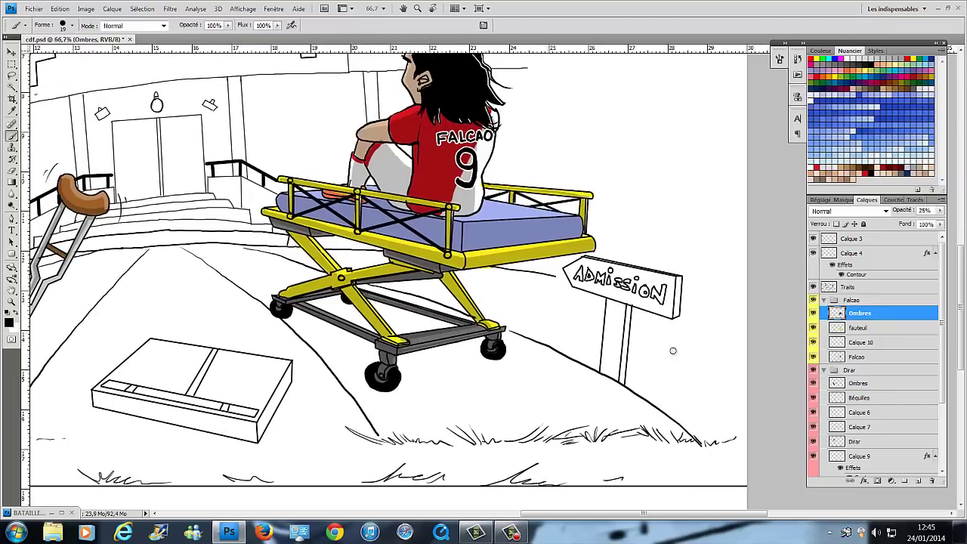
left_click(68, 25)
key("Return")
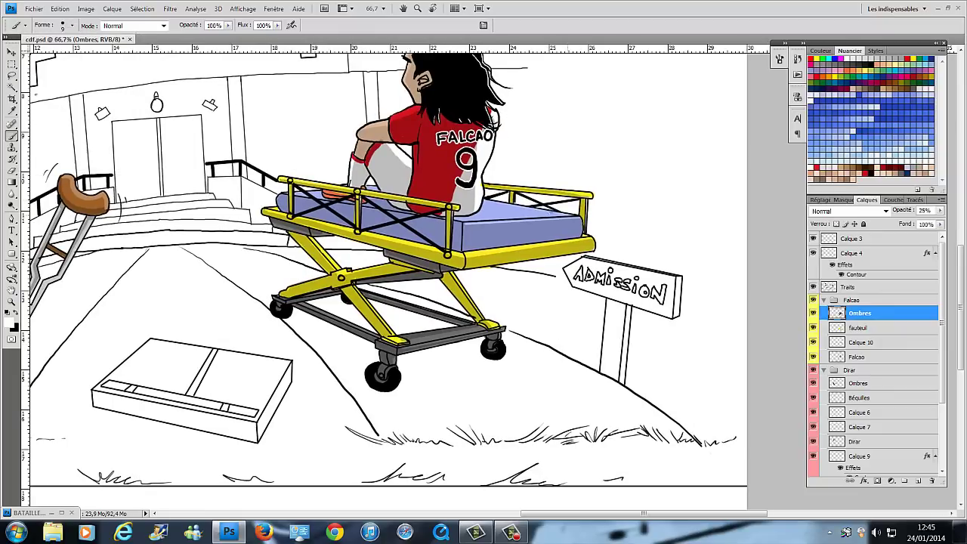
key("bracketright")
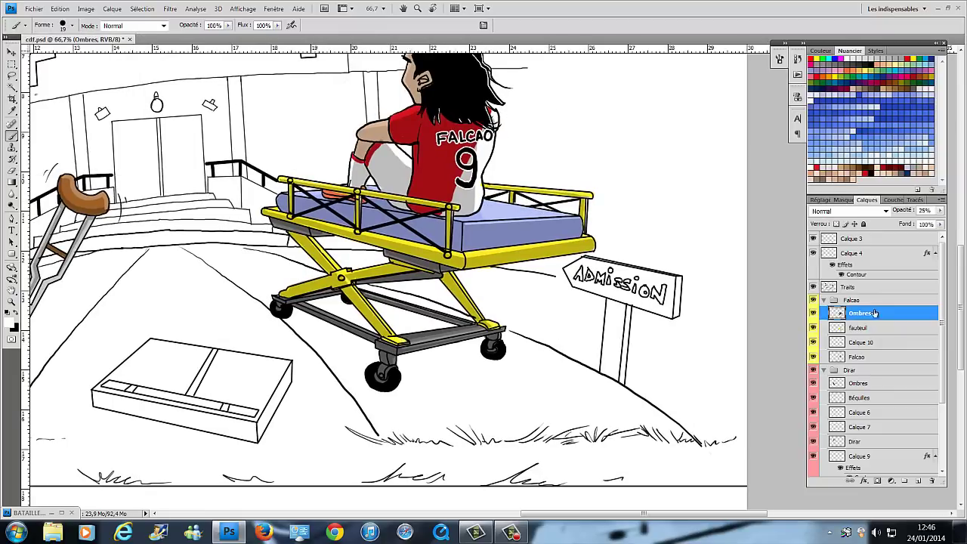
Add a new empty layer above the shadows and reframe the view of the illustration.
key("ctrl+shift+alt+n")
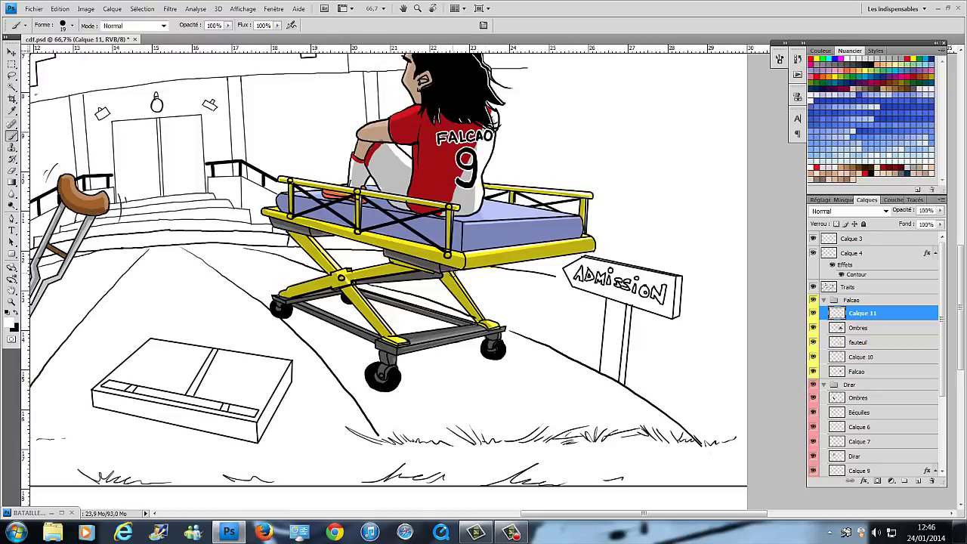
scroll(561, 360, "down", 5)
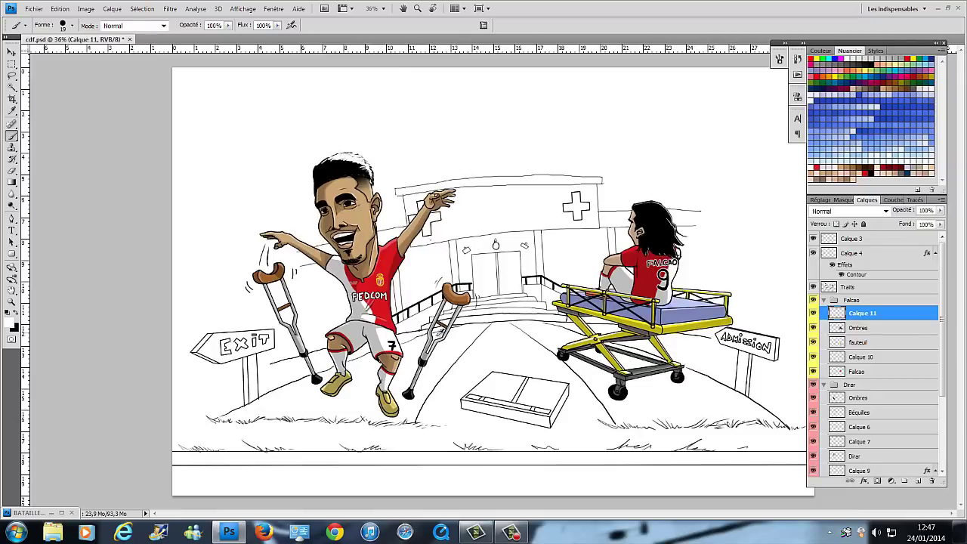
key("alt+bracketleft")
left_click(71, 25)
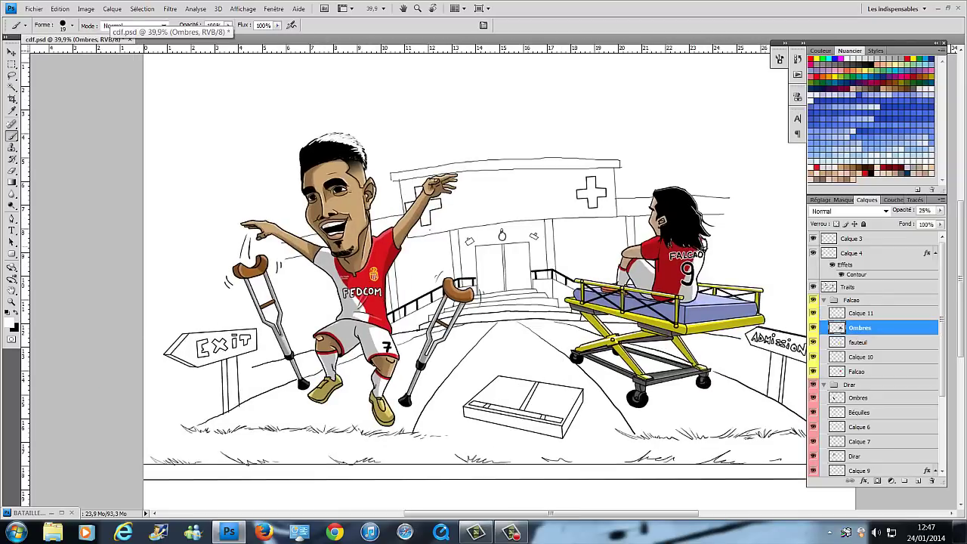
scroll(679, 228, "up", 8)
scroll(429, 229, "down", 1)
scroll(430, 230, "down", 1)
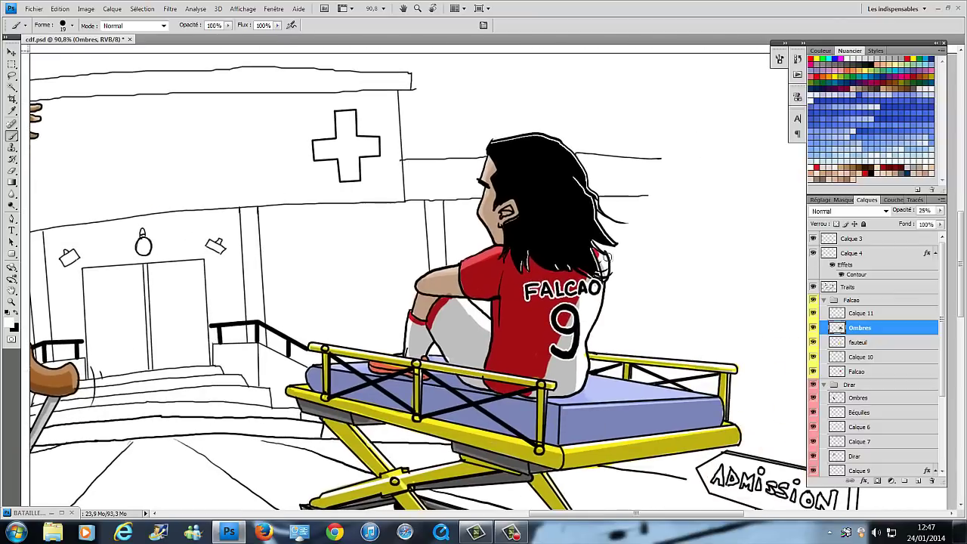
scroll(429, 230, "down", 2)
scroll(430, 230, "down", 1)
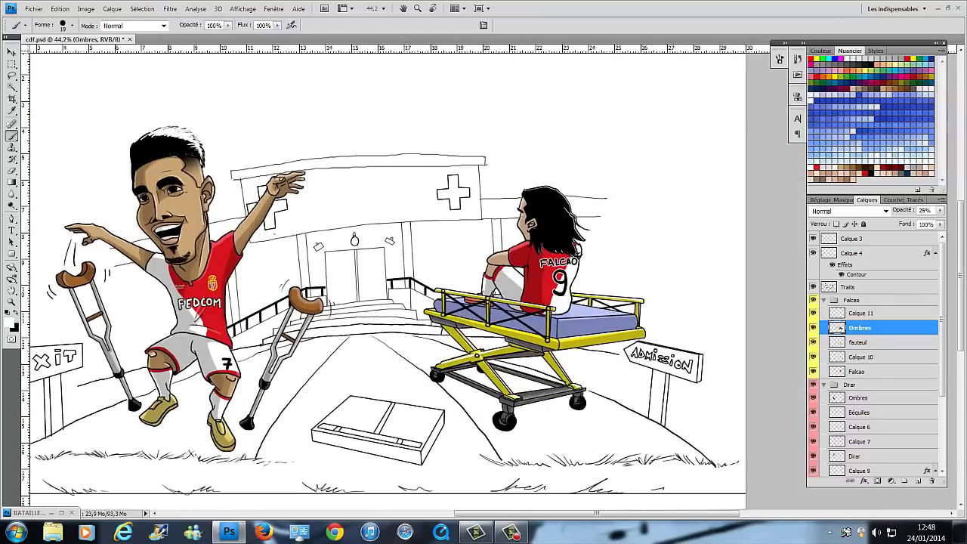
left_click_drag(576, 342, 614, 254)
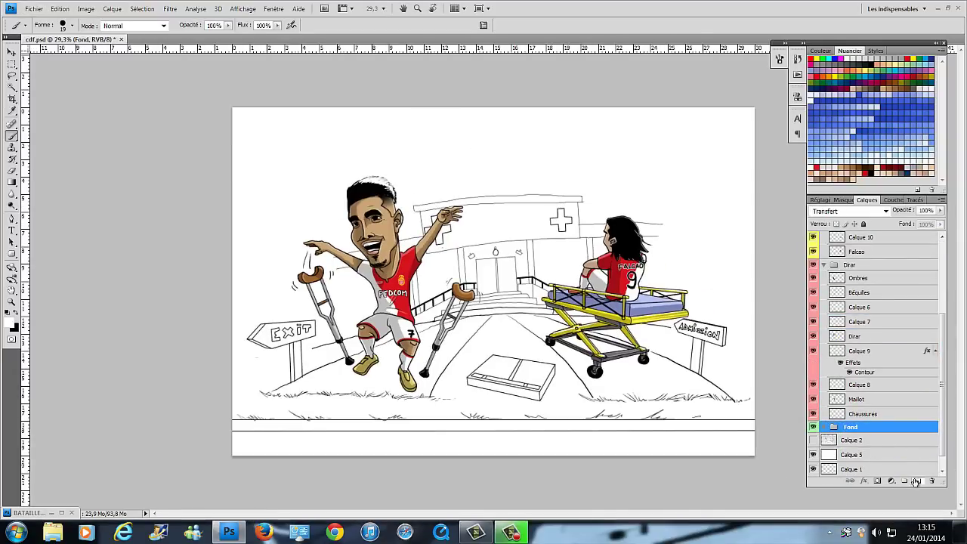
Name the layer 'Panneau', sample the sign's tan colour, and add a new layer above it.
key("Return")
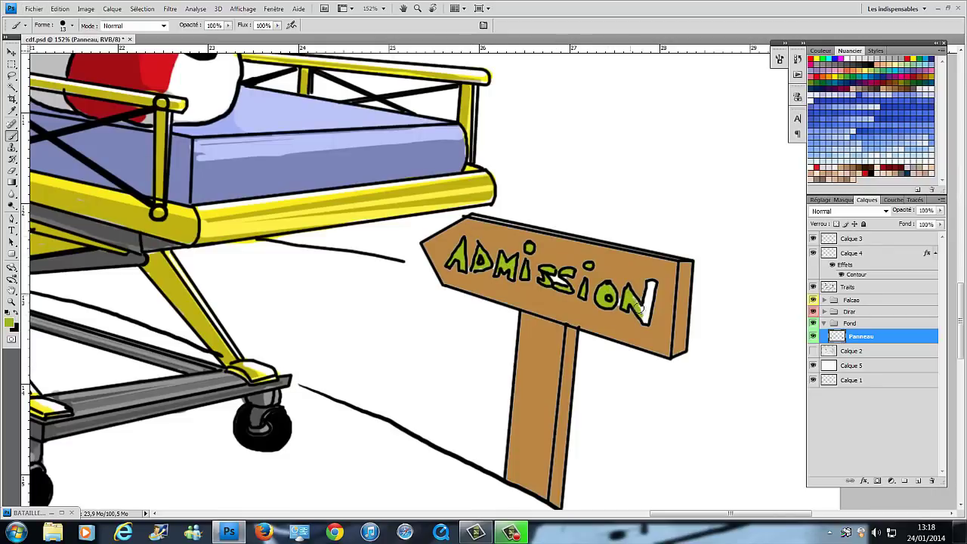
left_click(469, 268, "alt")
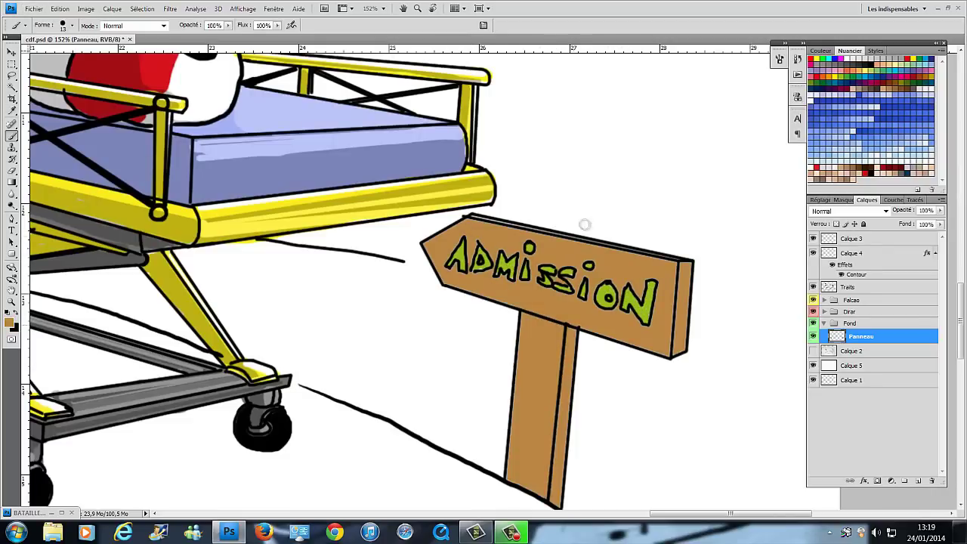
key("ctrl+0")
left_click(918, 480)
Name the new layer 'changement' and magic-wand the box interior from the line-art layer.
double_click(861, 336)
type("chang")
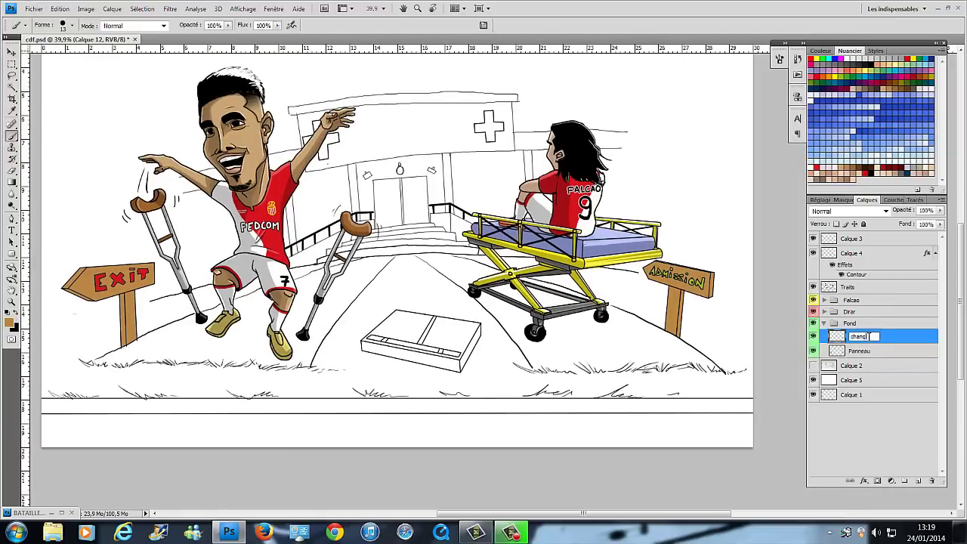
type("ent")
key("Return")
key("w")
scroll(420, 361, "up", 4)
left_click(849, 287)
left_click(651, 330)
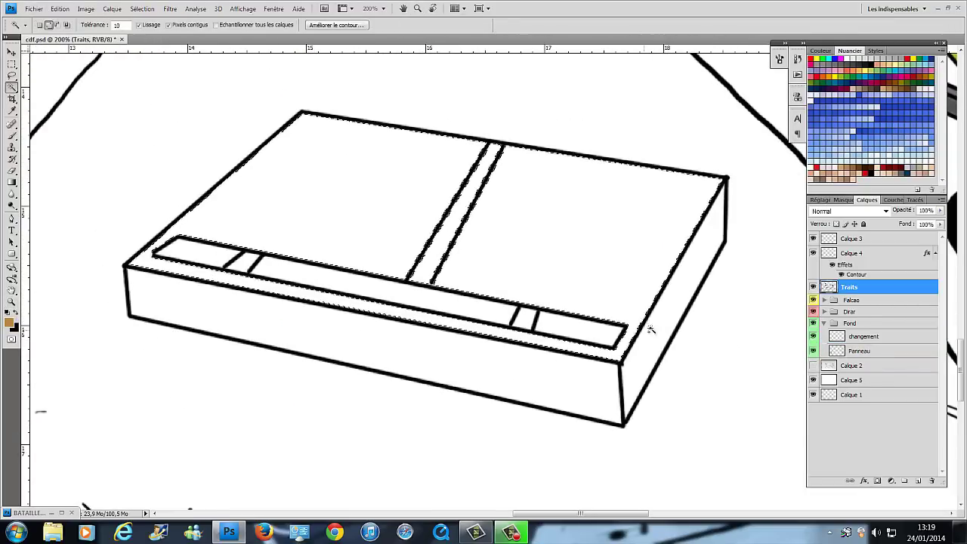
key("ctrl+d")
Fill the box interior dark grey on the changement layer.
key("shift+F5")
left_click(426, 108)
key("ctrl+alt+z")
key("ctrl+alt+z")
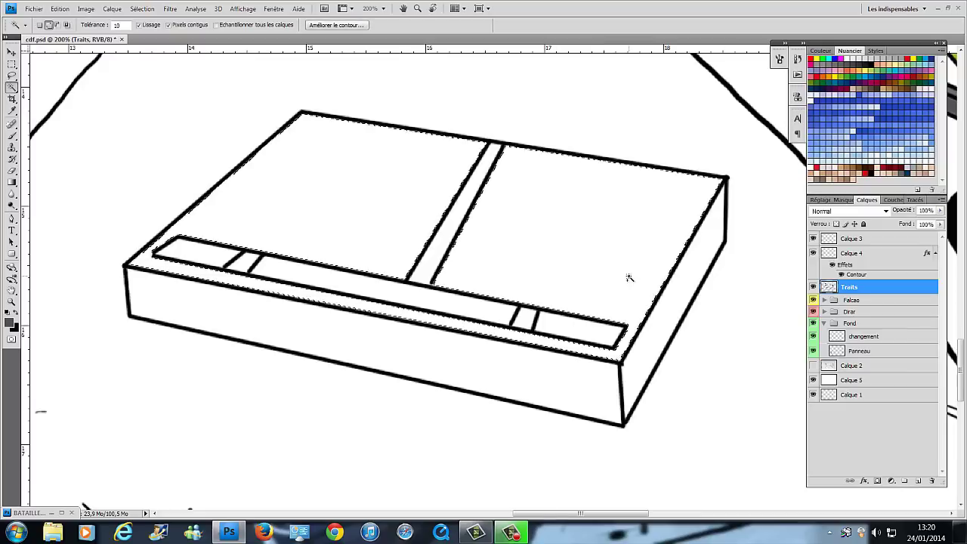
left_click(863, 336)
key("alt+BackSpace")
Fill the white slots on the box light grey.
left_click(849, 287)
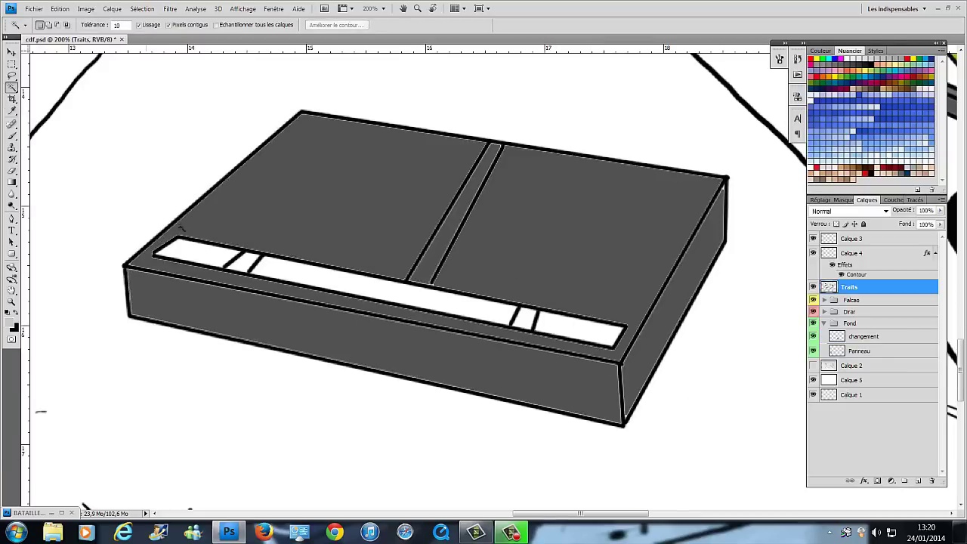
left_click(494, 306)
left_click(864, 336)
key("shift+F5")
left_click(406, 105)
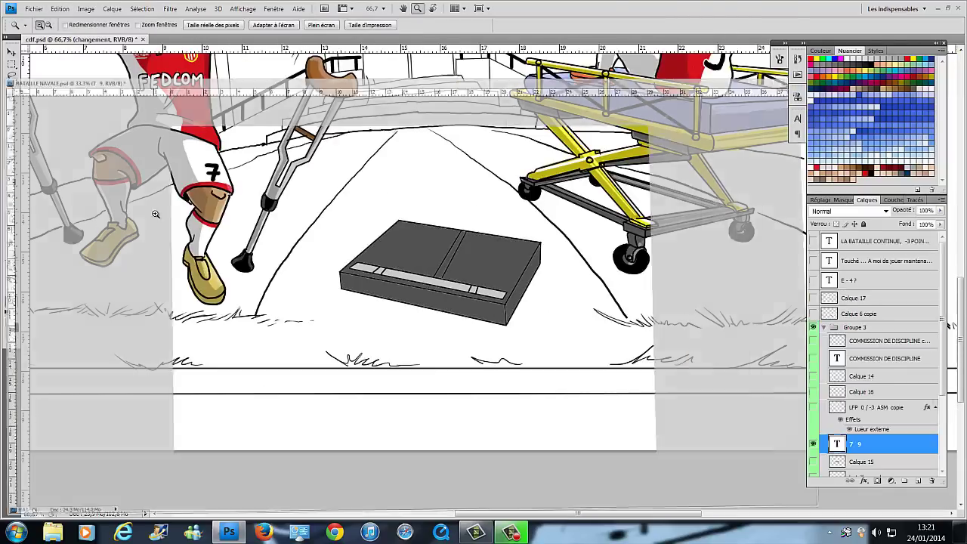
Place the 9 beside the 7 in the score text and colour the 7 green.
key("t")
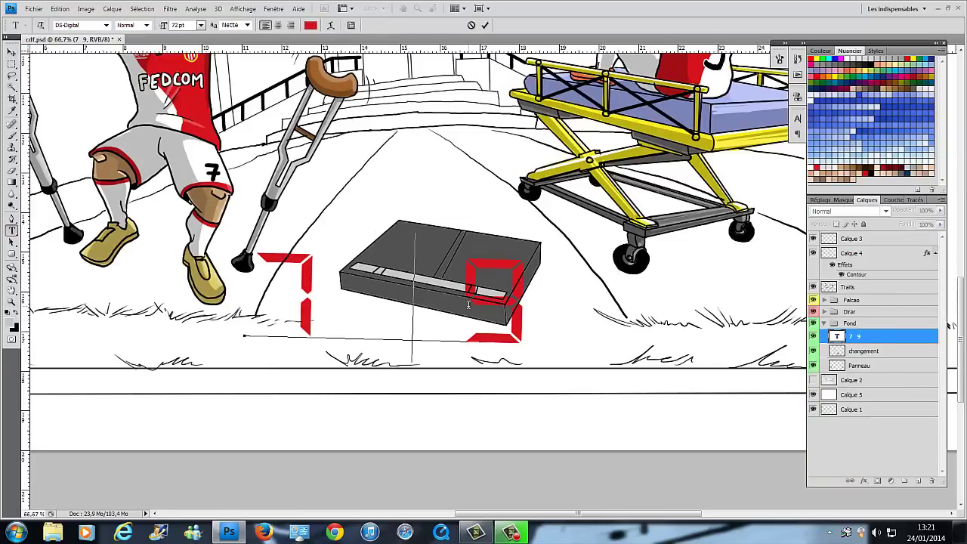
key("BackSpace")
key("BackSpace")
double_click(284, 291)
left_click(310, 25)
left_click(113, 128)
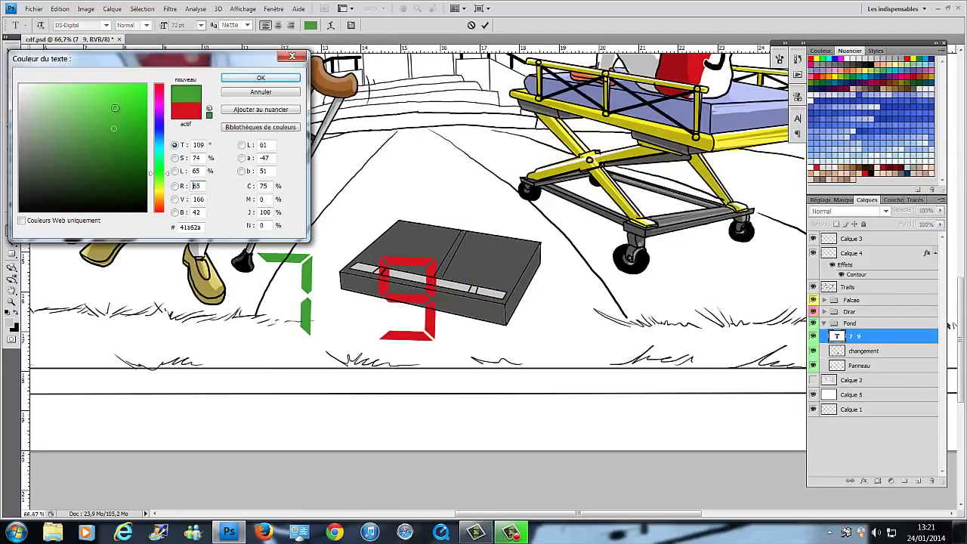
left_click(260, 78)
Duplicate and rasterize the score text, then distort the digits flat onto the box top.
key("ctrl+j")
right_click(900, 337)
left_click(60, 8)
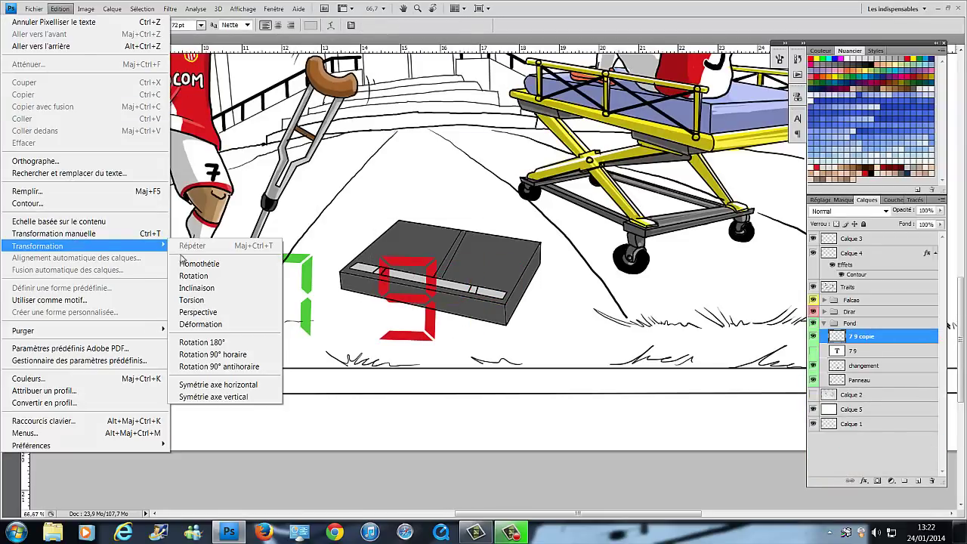
left_click(182, 262)
left_click_drag(355, 295, 461, 249)
left_click_drag(539, 216, 526, 247)
left_click_drag(539, 280, 503, 291)
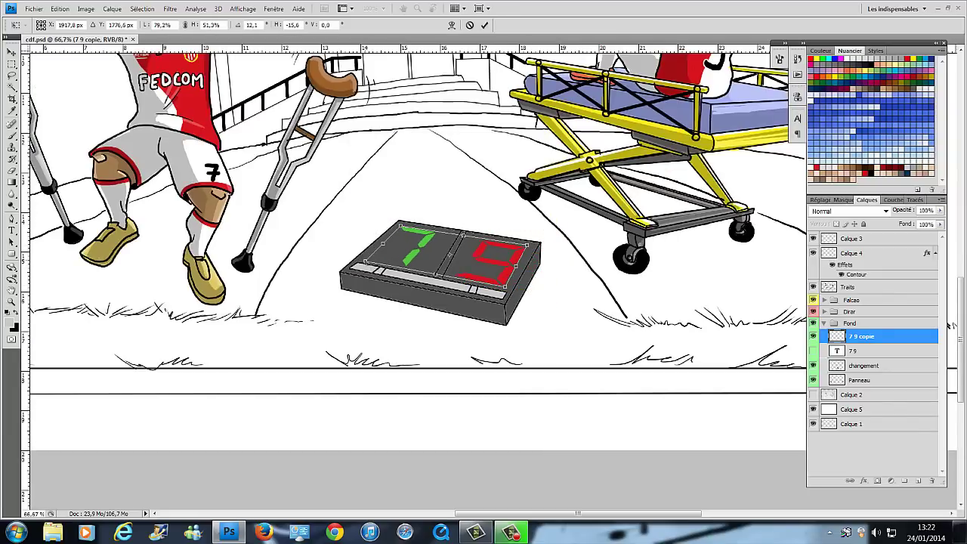
key("Return")
Give the digits a pale yellow outer glow and zoom out to the whole drawing.
double_click(892, 339)
left_click(581, 227)
left_click(699, 236)
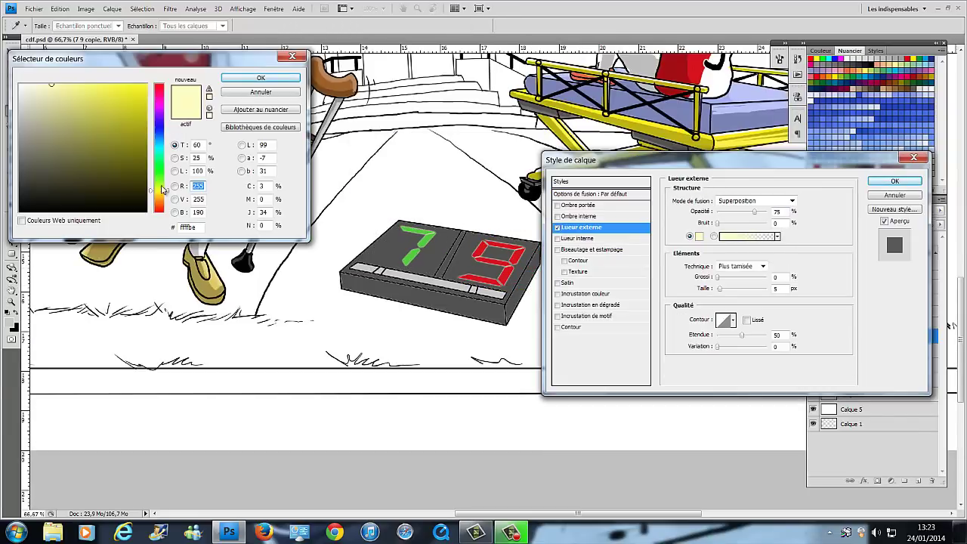
key("Return")
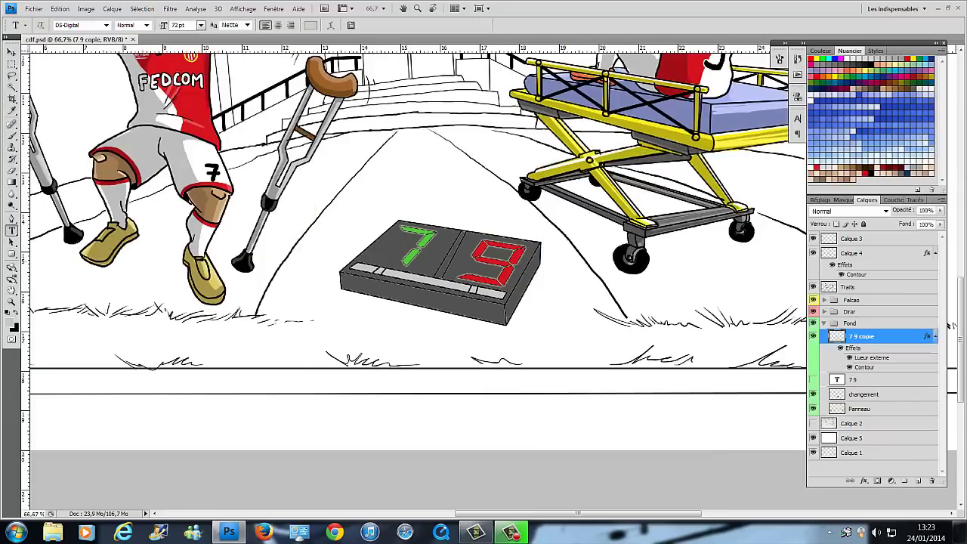
key("z")
key("ctrl+minus")
key("ctrl+minus")
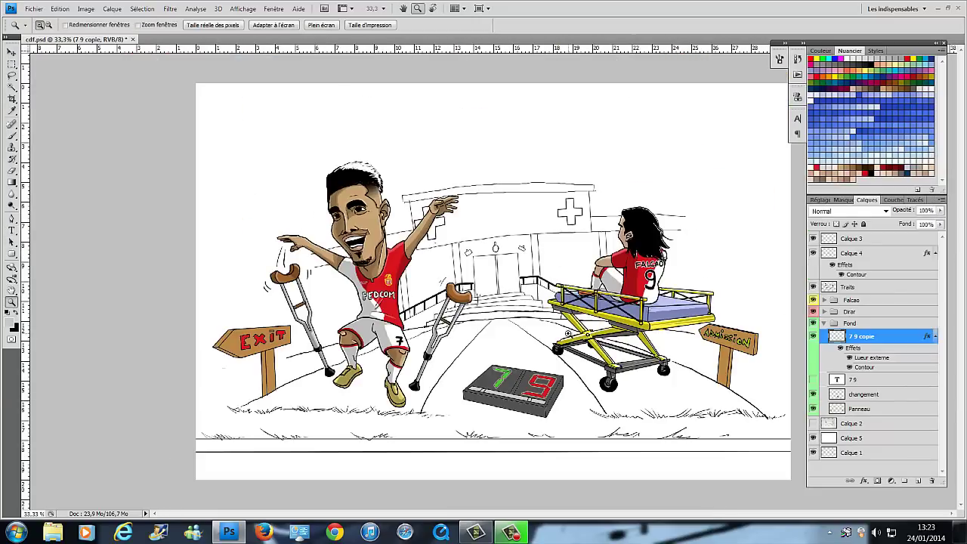
Add a layer below Panneau and fill the empty bottom band green.
left_click(869, 409)
key("ctrl+shift+alt+n")
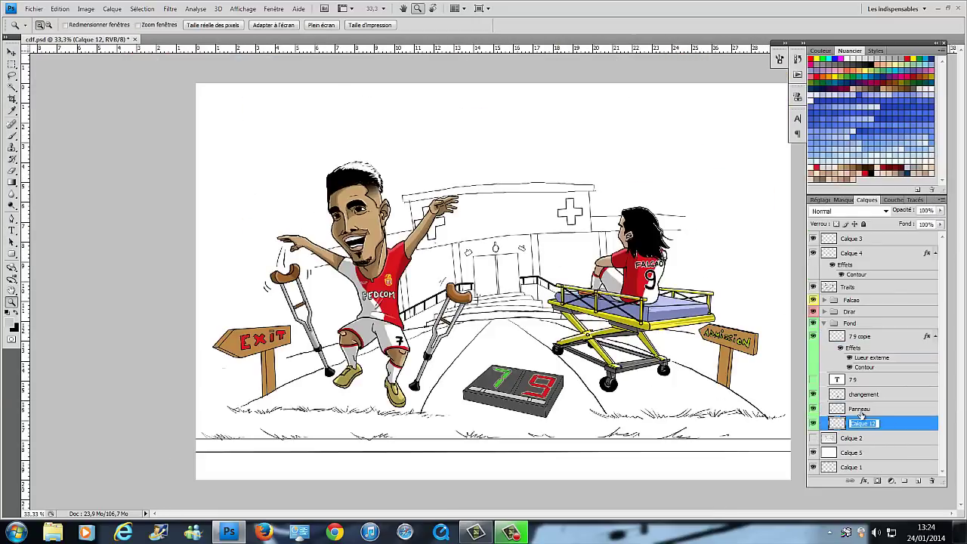
left_click(850, 287)
key("w")
left_click(529, 462)
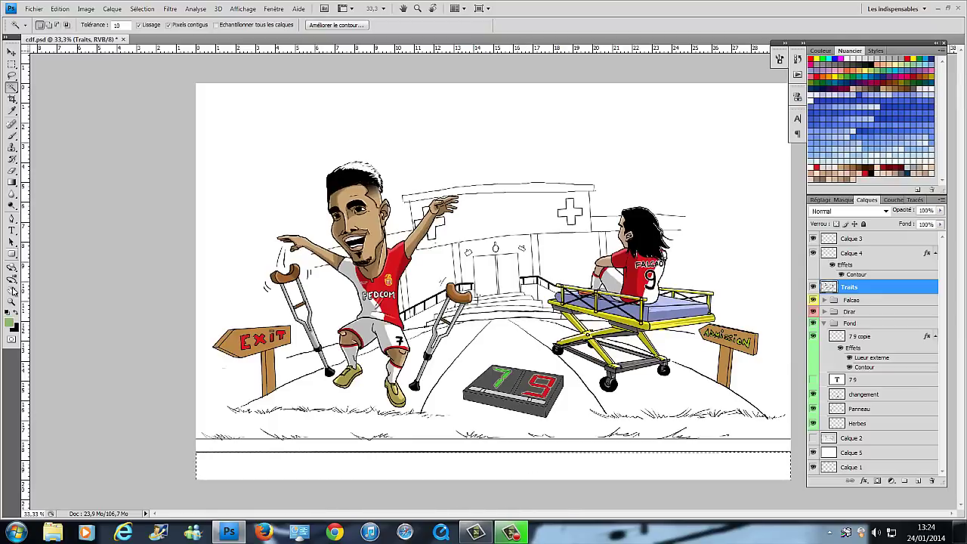
left_click(11, 323)
left_click(292, 78)
key("shift+F5")
key("Return")
left_click(60, 8)
Paint a green grass strip along the bottom on the Herbes layer.
left_click(858, 423)
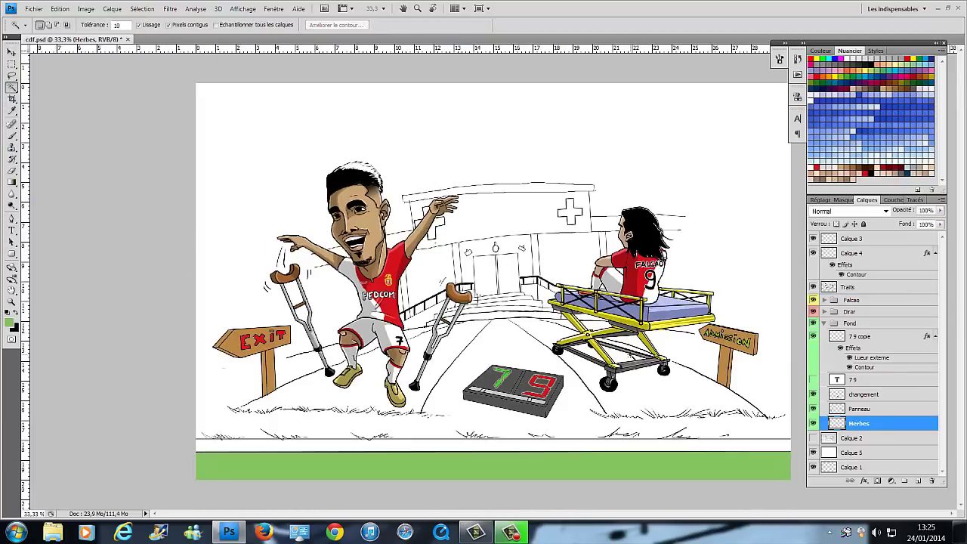
key("b")
right_click(64, 112)
mouse_move(198, 427)
left_mouse_down()
mouse_move(686, 427)
mouse_move(450, 432)
left_mouse_up()
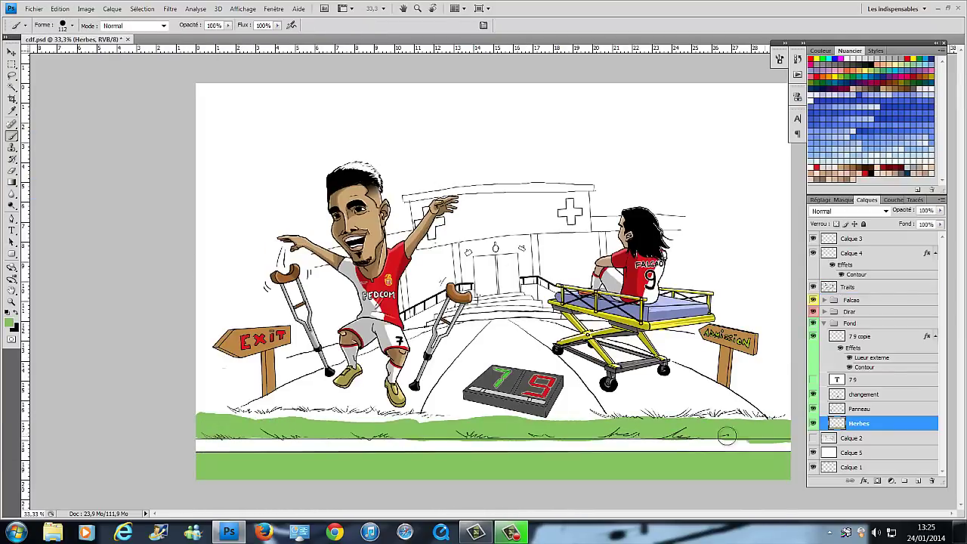
left_click(72, 25)
left_click(126, 43)
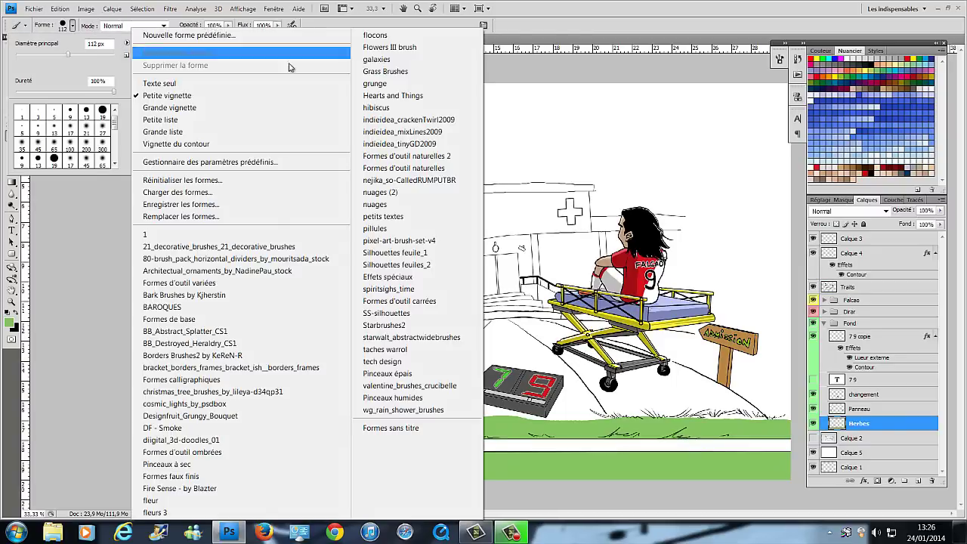
key("Escape")
key("Escape")
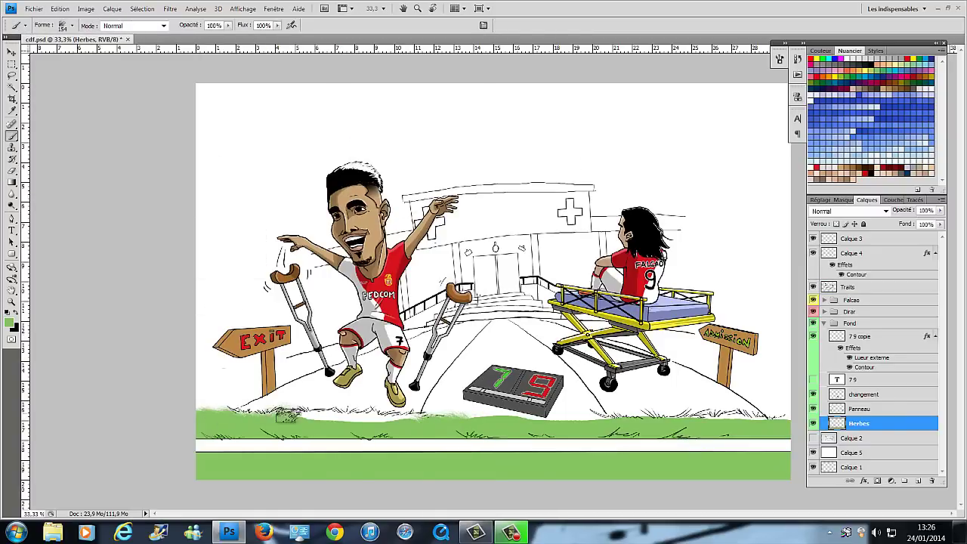
Set the grass brush size to 123 and add an empty layer beneath Herbes.
left_click(71, 25)
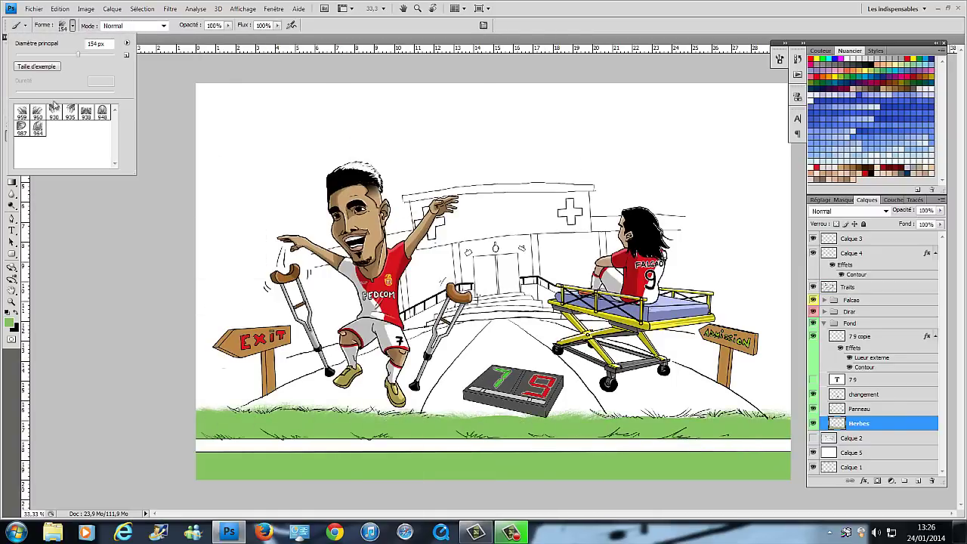
type("133")
key("Return")
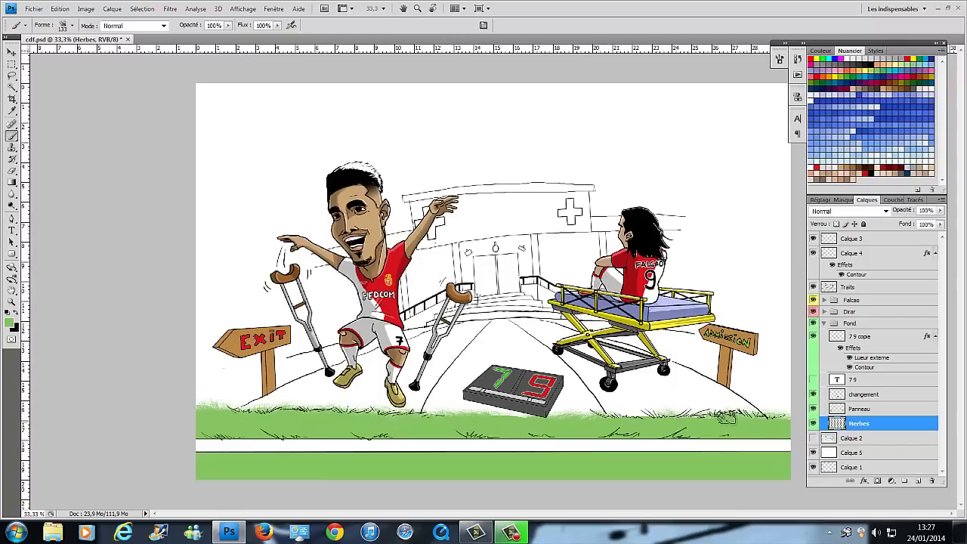
left_click(72, 25)
type("123")
key("Return")
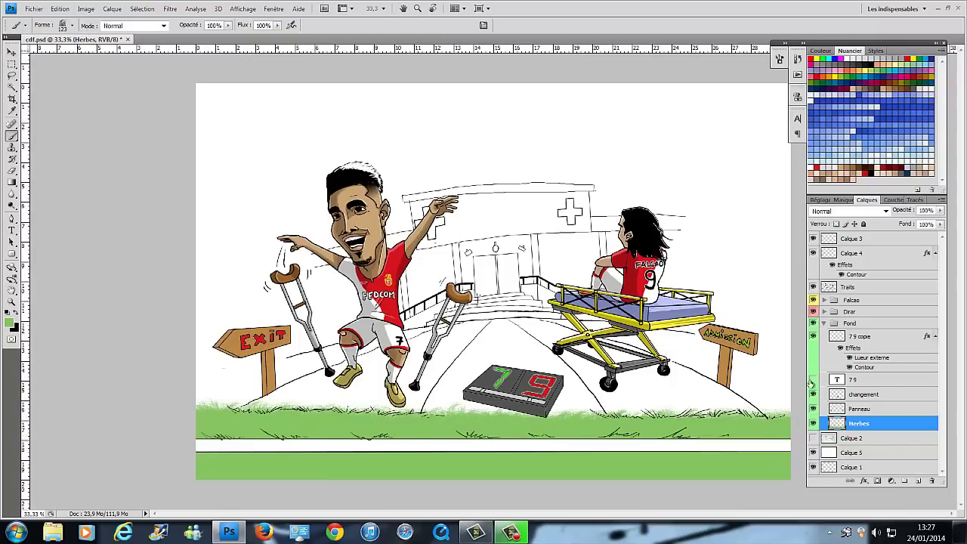
key("ctrl+alt+shift+n")
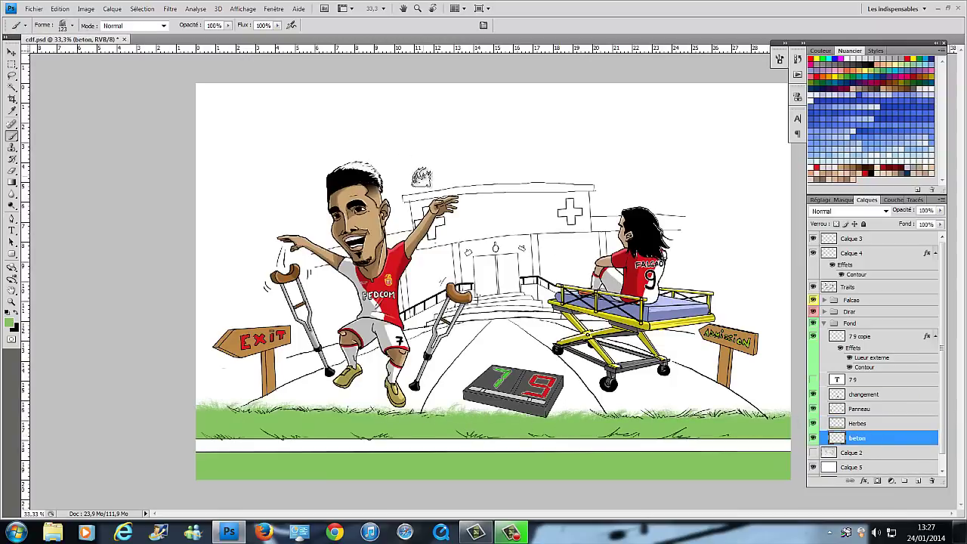
Paint grey over the hills on the beton layer with a 349 px brush.
left_click(72, 25)
left_click(244, 129)
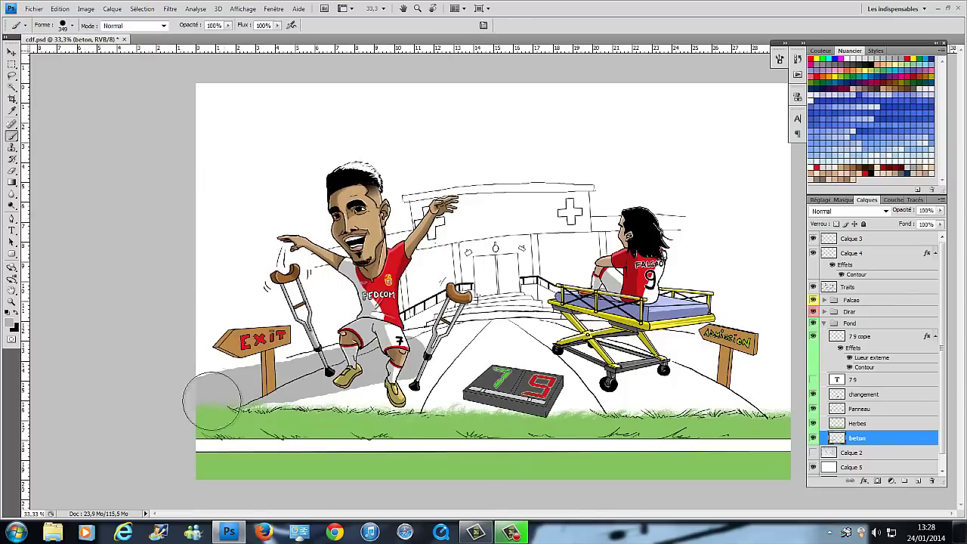
mouse_move(216, 400)
left_mouse_down()
mouse_move(769, 384)
mouse_move(287, 389)
left_mouse_up()
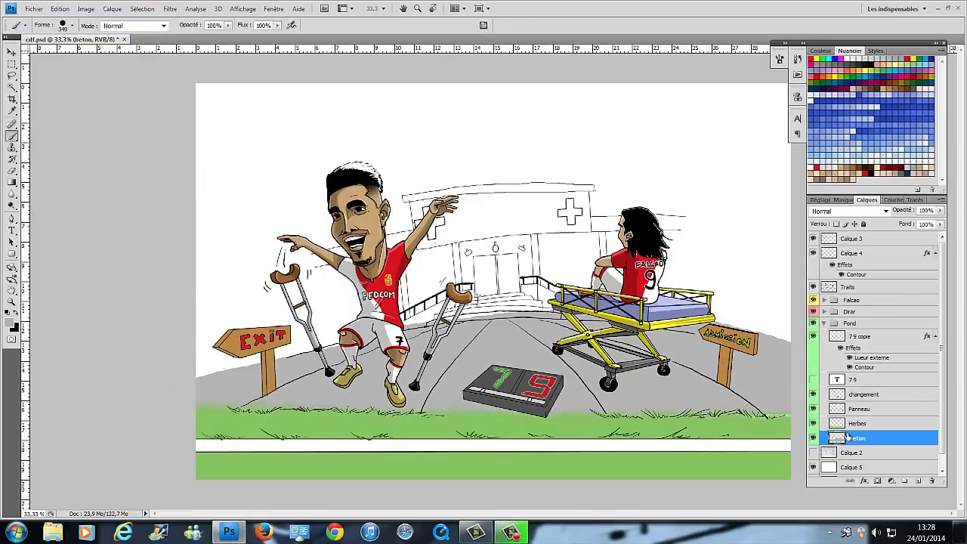
Name a new layer 'chemin' and paint tan over both hills with a 94 px brush.
left_click(849, 287)
left_click(72, 25)
scroll(72, 113, "down", 2)
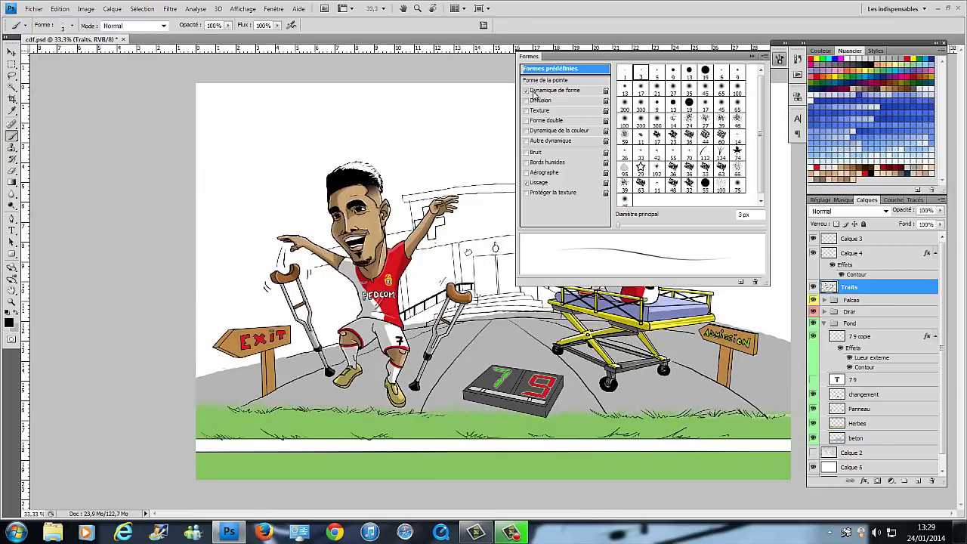
double_click(620, 78)
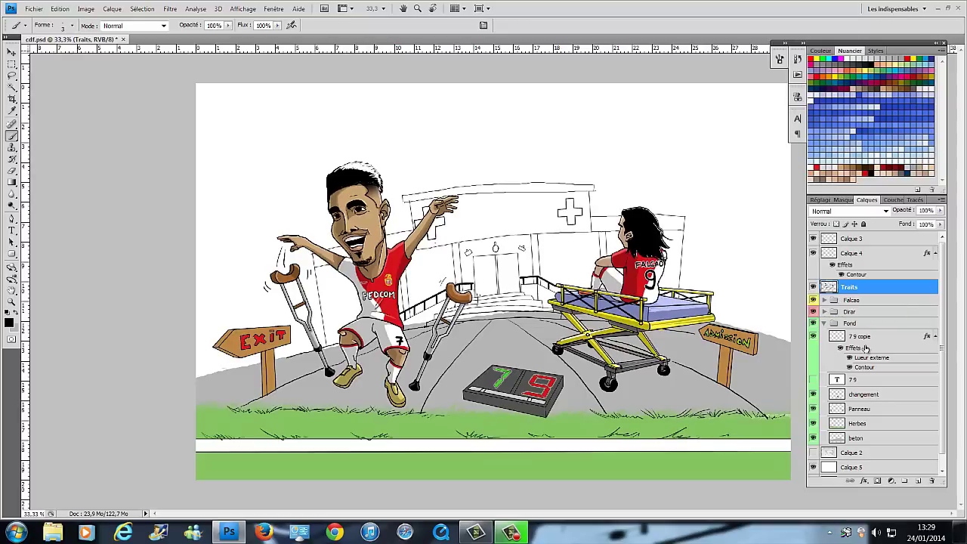
double_click(853, 438)
type("chemin")
left_click(883, 89)
left_click(72, 25)
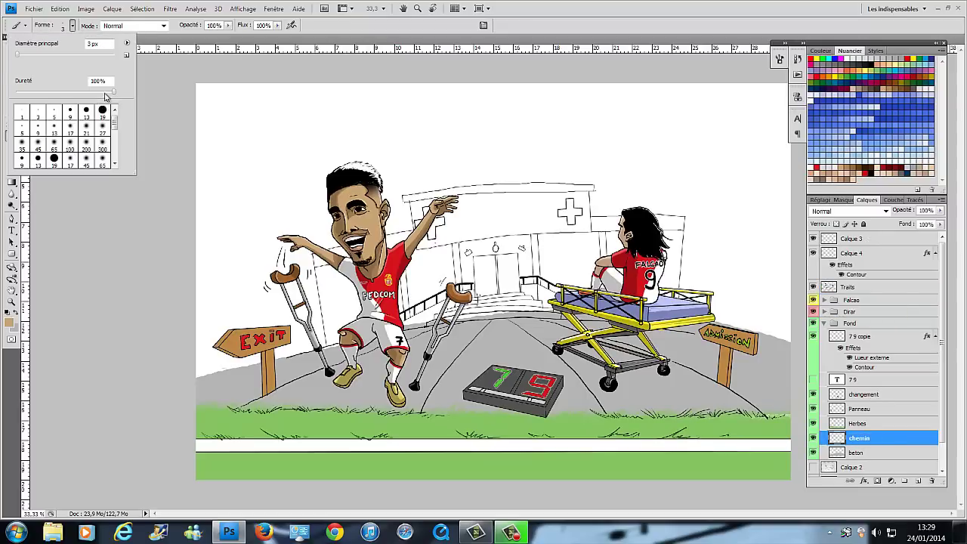
double_click(106, 105)
left_click_drag(280, 396, 433, 371)
mouse_move(467, 328)
left_mouse_down()
mouse_move(665, 378)
mouse_move(613, 408)
left_mouse_up()
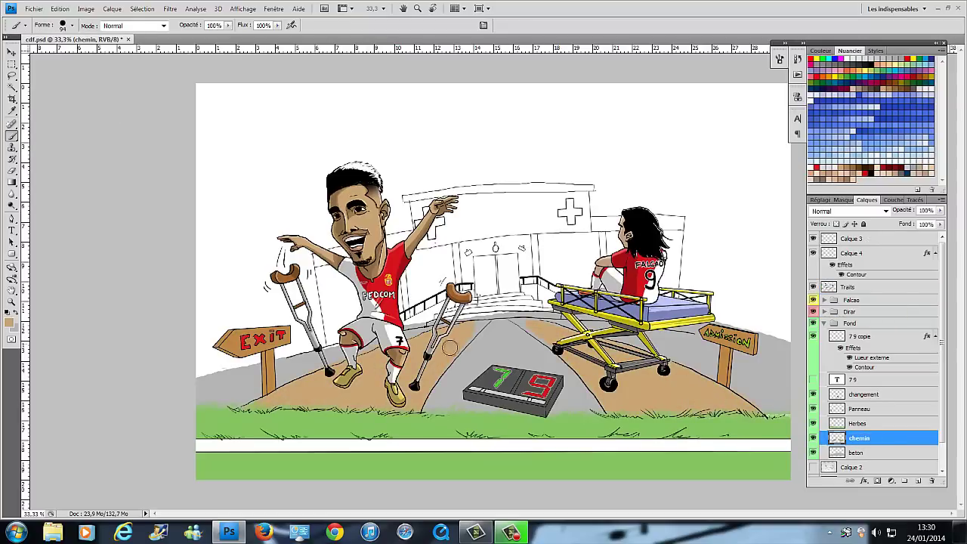
Pan around the scene and load the grey ground area as a selection.
scroll(449, 346, "up", 5)
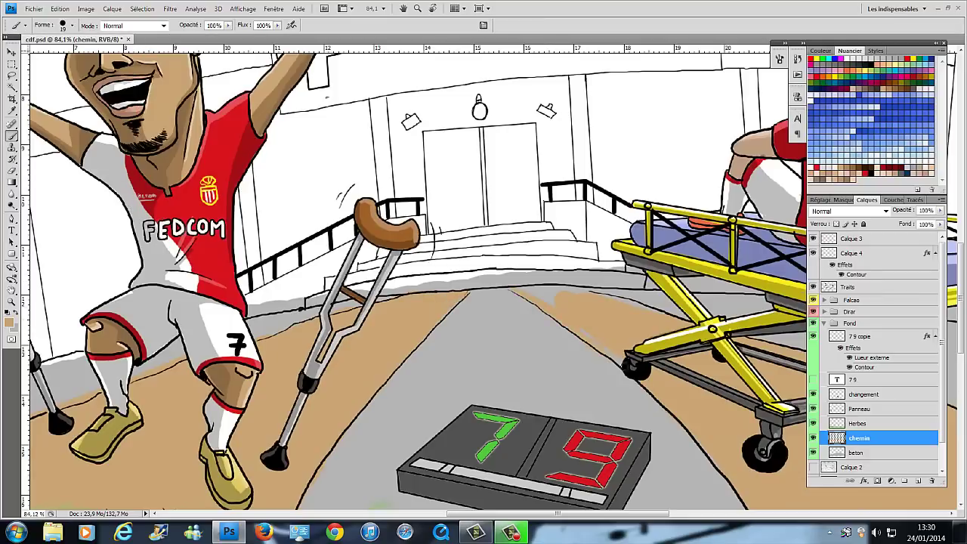
scroll(611, 298, "down", 3)
scroll(545, 229, "left", 5)
scroll(382, 216, "right", 5)
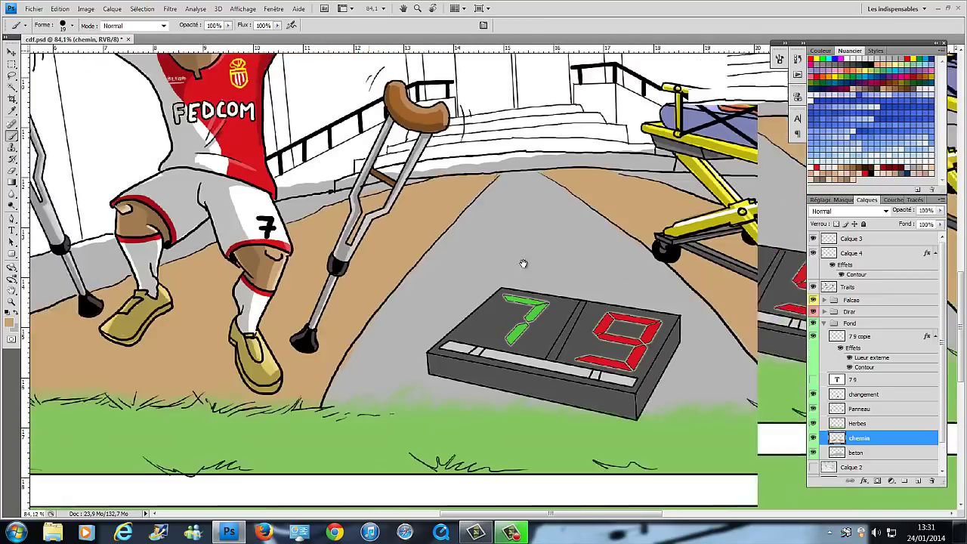
scroll(382, 217, "right", 4)
scroll(381, 216, "right", 4)
scroll(381, 216, "down", 5)
scroll(292, 154, "down", 1)
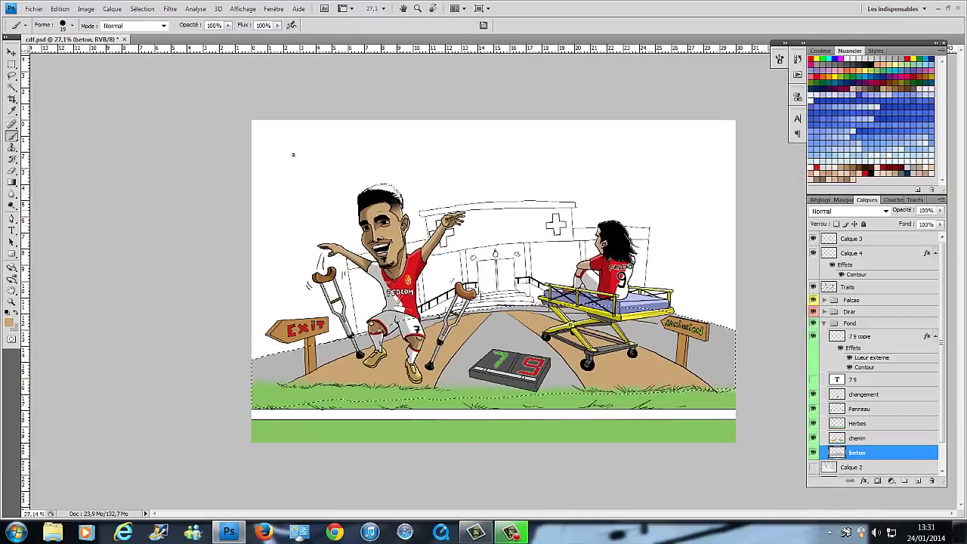
left_click(854, 452)
Darken the ground with a 25% opacity gradient on a new layer, then browse for a texture file.
key("ctrl+shift+alt+n")
key("g")
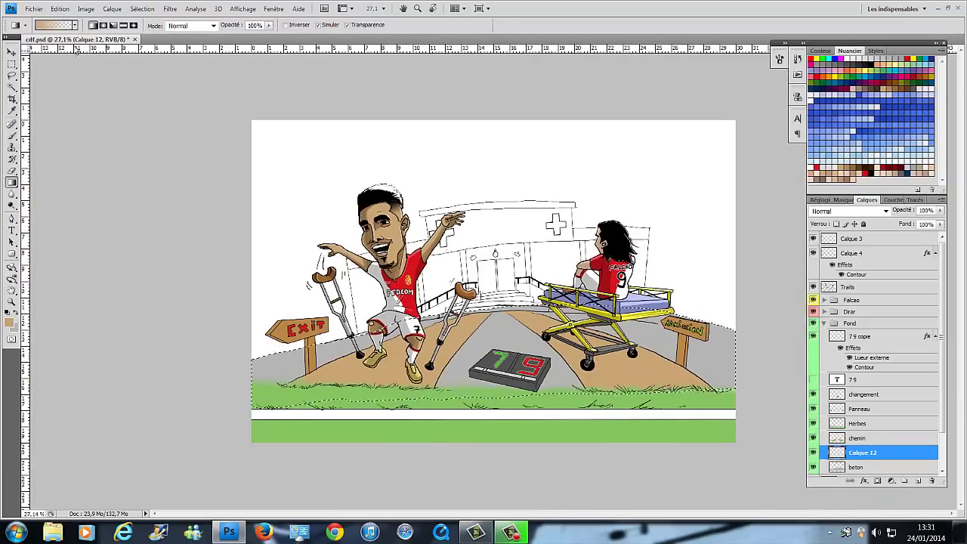
left_click_drag(234, 38, 229, 37)
left_click_drag(491, 355, 848, 391)
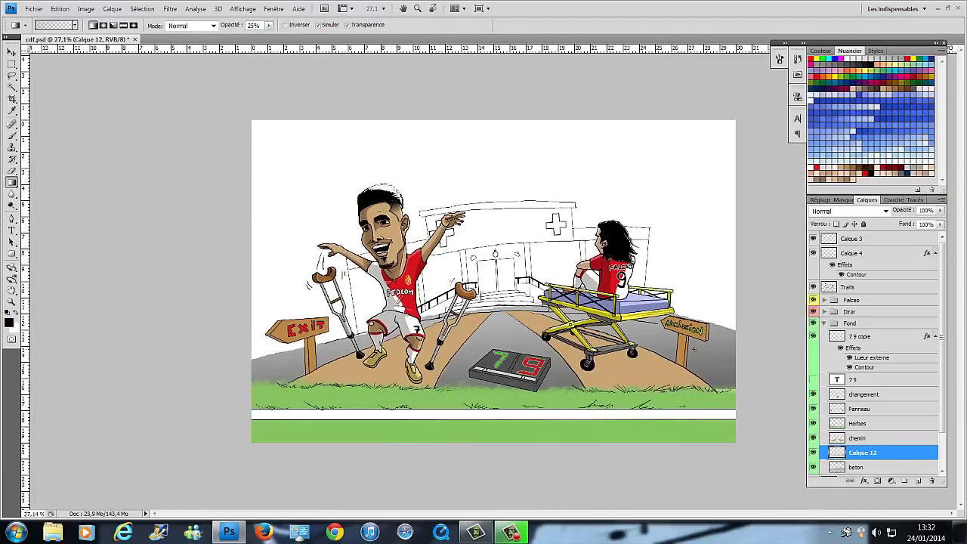
key("ctrl+o")
double_click(173, 253)
Open an asphalt texture from the Wall textures folder into the illustration.
double_click(302, 79)
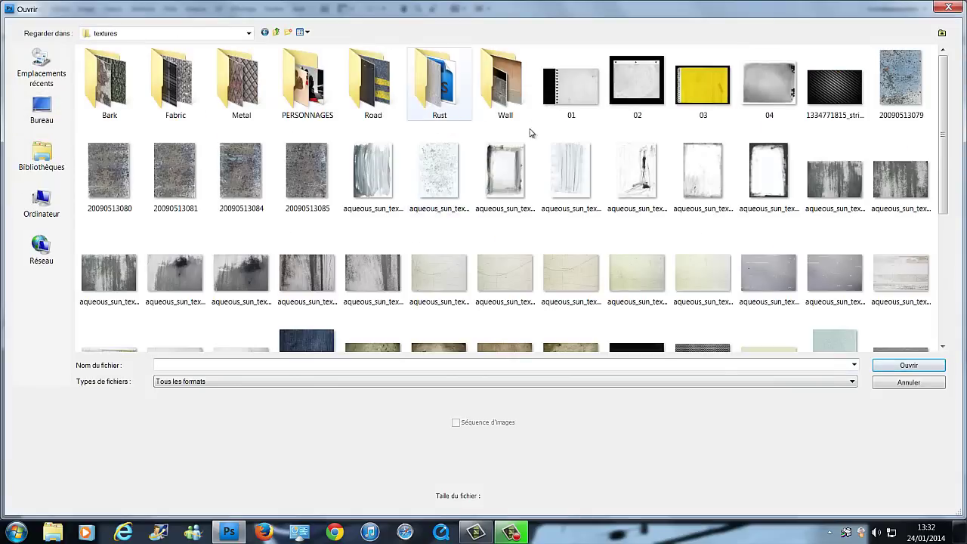
scroll(916, 226, "down", 3)
scroll(917, 226, "up", 3)
double_click(439, 79)
left_click(265, 31)
double_click(109, 80)
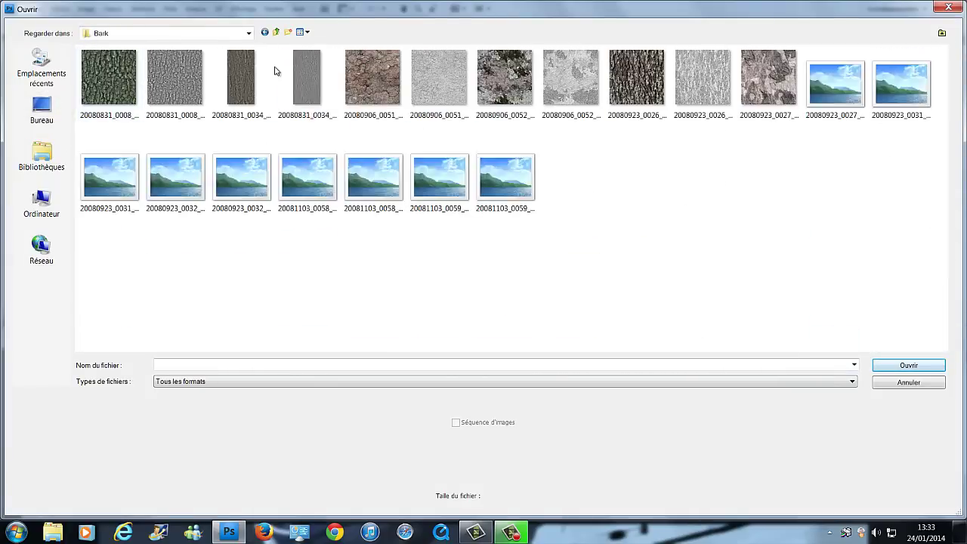
left_click(248, 32)
left_click(118, 249)
double_click(439, 79)
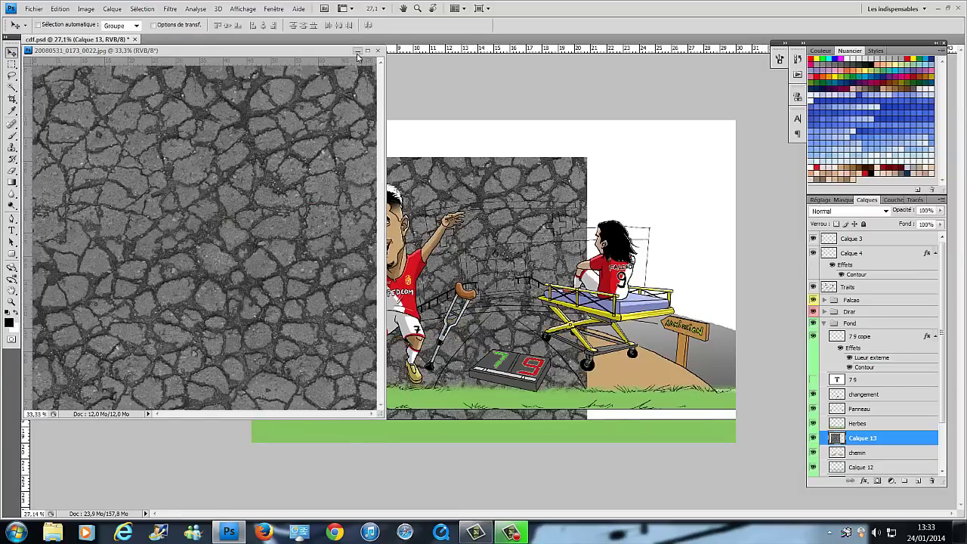
left_click(357, 51)
Transform the asphalt texture into ground perspective as a road.
key("ctrl+t")
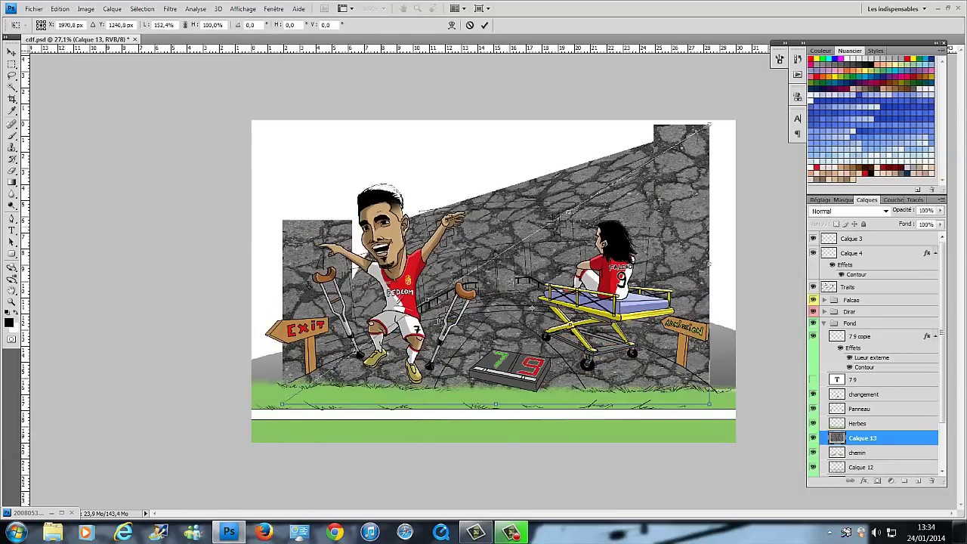
left_click_drag(709, 124, 574, 317)
left_click_drag(708, 404, 807, 405)
left_click_drag(282, 404, 219, 408)
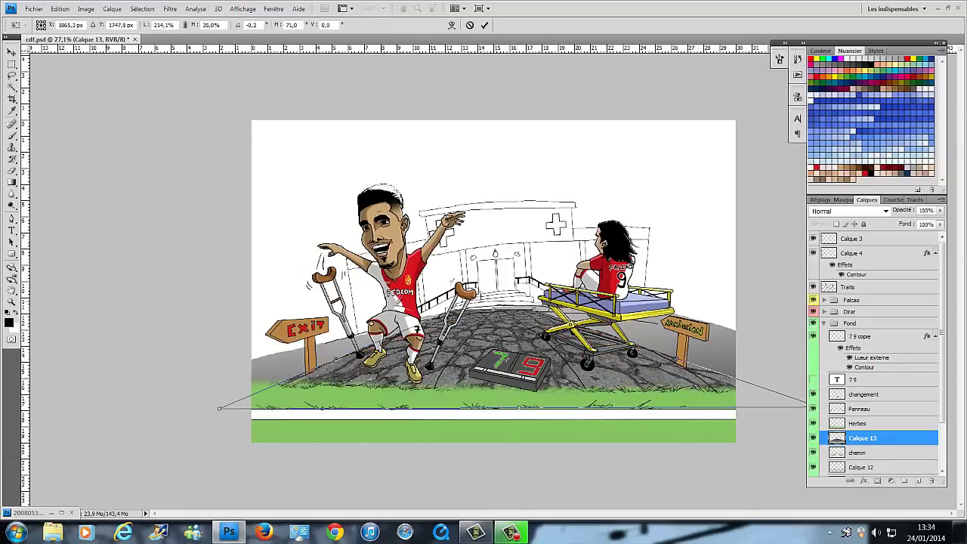
key("Return")
Set the asphalt texture layer to Incrustation blending at 35% opacity.
left_click(854, 452)
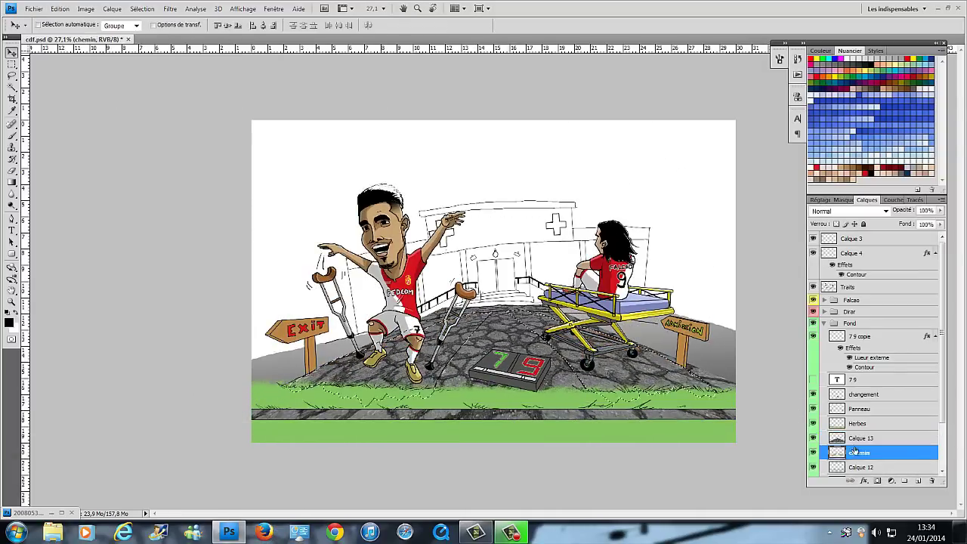
left_click(846, 210)
scroll(846, 211, "down", 8)
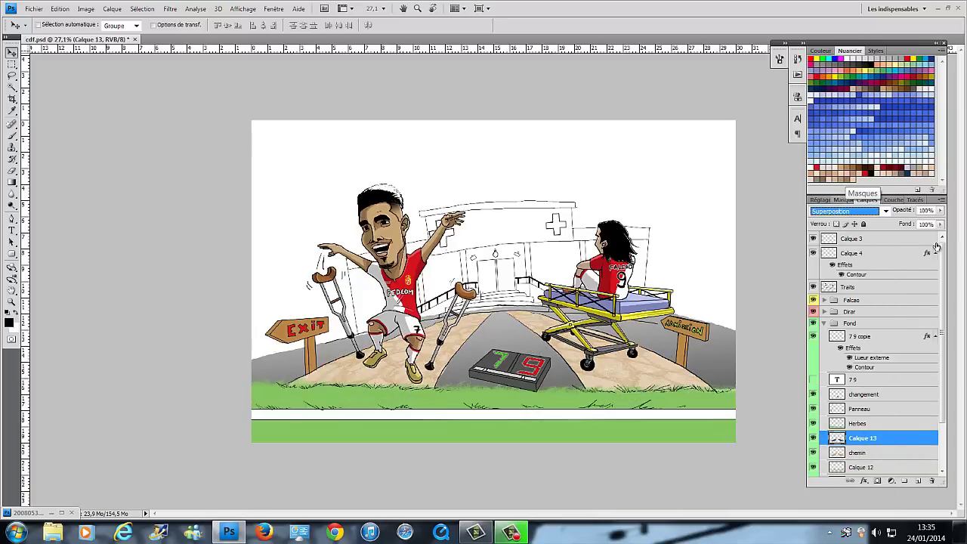
key("Down")
left_click(940, 210)
left_click_drag(916, 220, 906, 220)
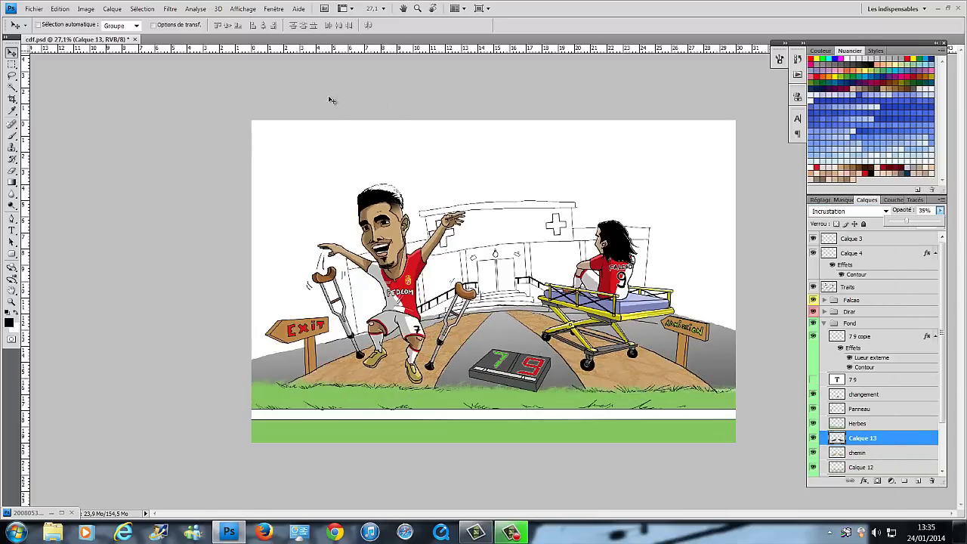
Open a grey texture from the Rust folder and drag it into the illustration.
key("ctrl+o")
left_click(249, 33)
left_click(124, 296)
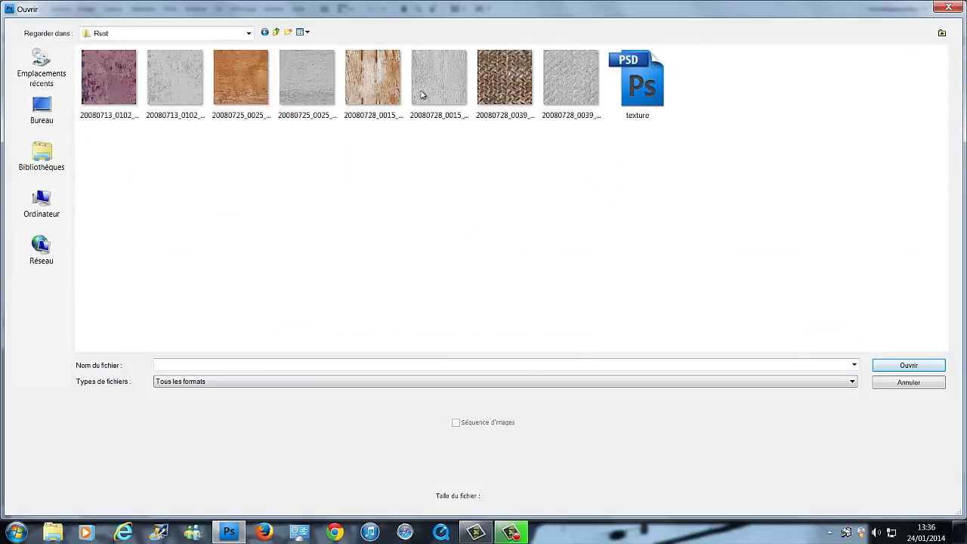
double_click(422, 94)
left_click_drag(189, 227, 488, 346)
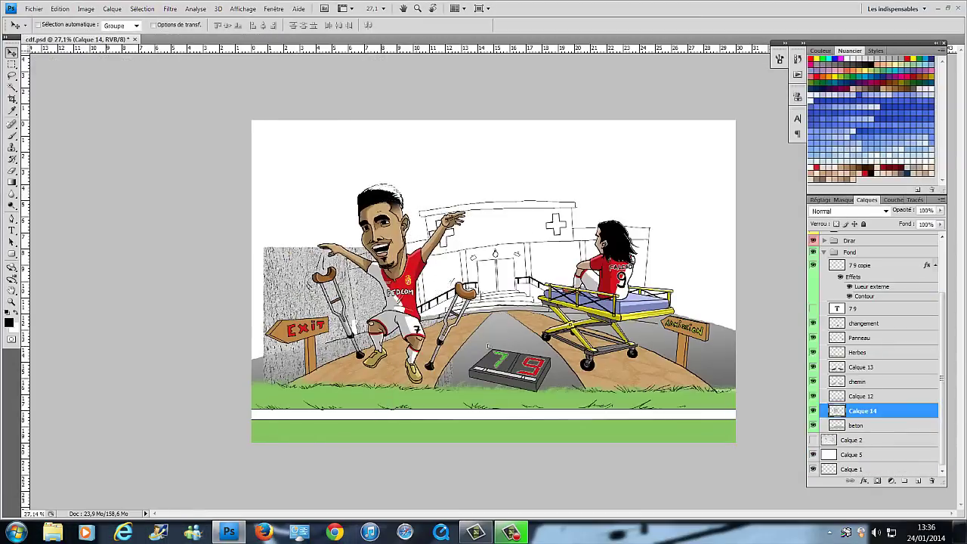
Transform the grey texture into ground perspective, widening it far to the left.
key("ctrl+t")
left_click_drag(264, 385, 229, 390)
left_click_drag(453, 386, 799, 390)
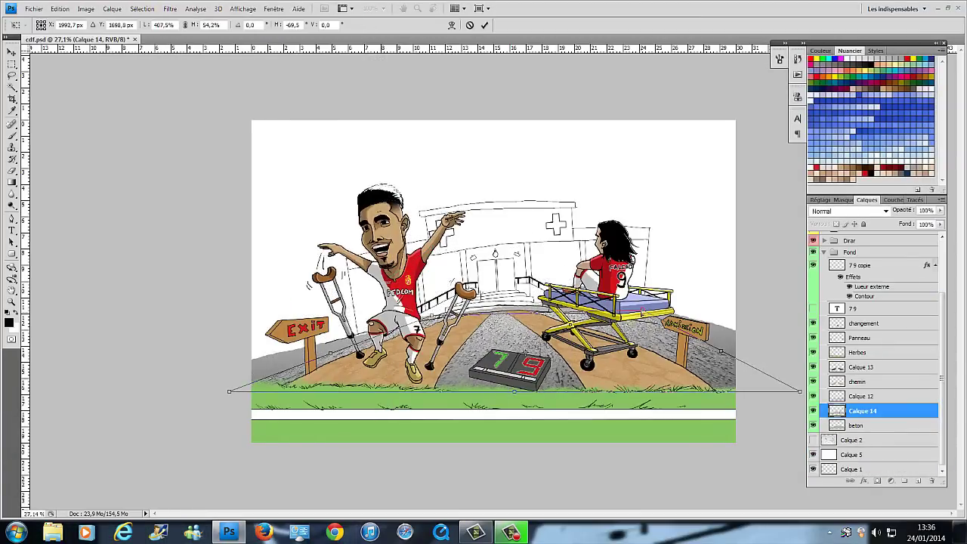
left_click_drag(229, 391, 91, 390)
key("Return")
Fade the grey texture layer Calque 14 to about 19% opacity.
left_click(837, 428)
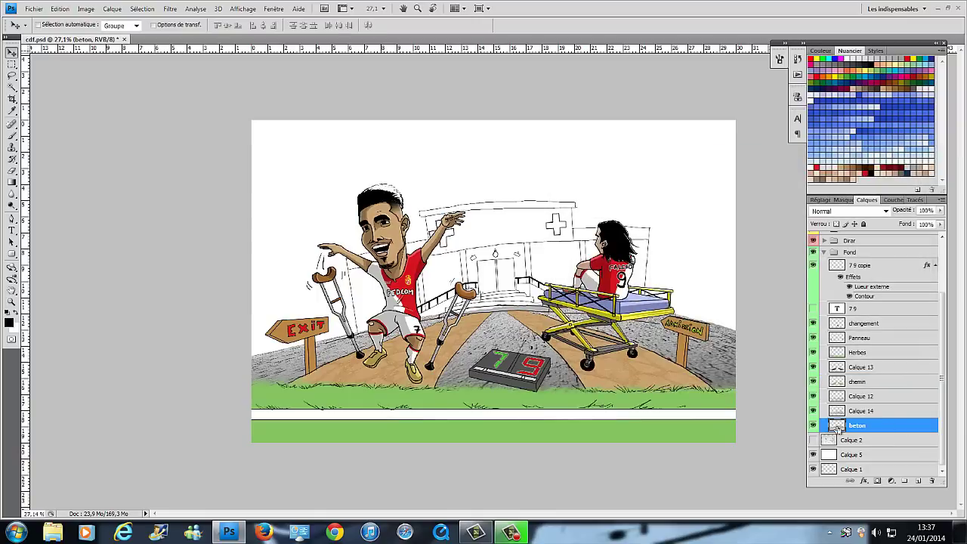
left_click(861, 366)
left_click(862, 410)
left_click(939, 210)
left_click_drag(939, 223, 902, 223)
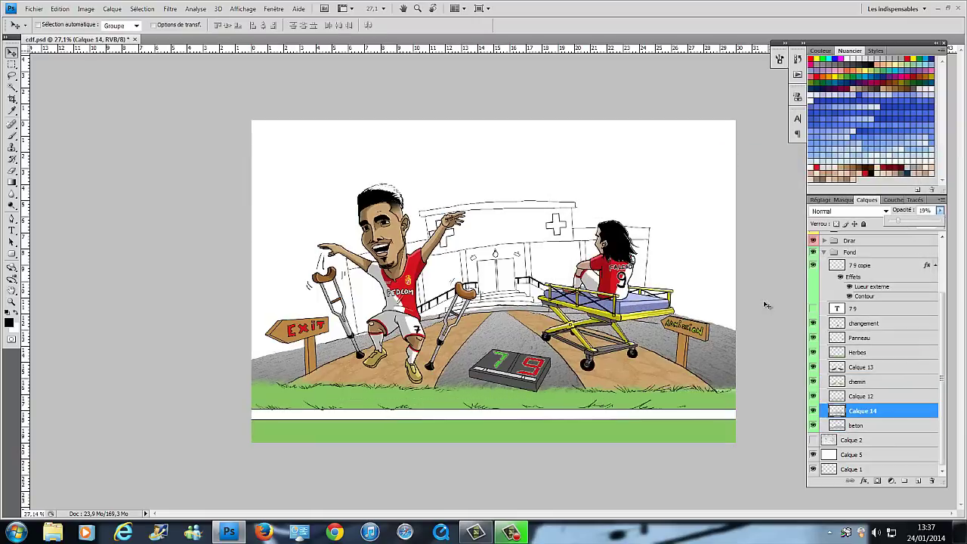
Select the drawing from the Traits line art and copy it to a new layer named 'Infirmerie'.
key("w")
scroll(877, 340, "up", 3)
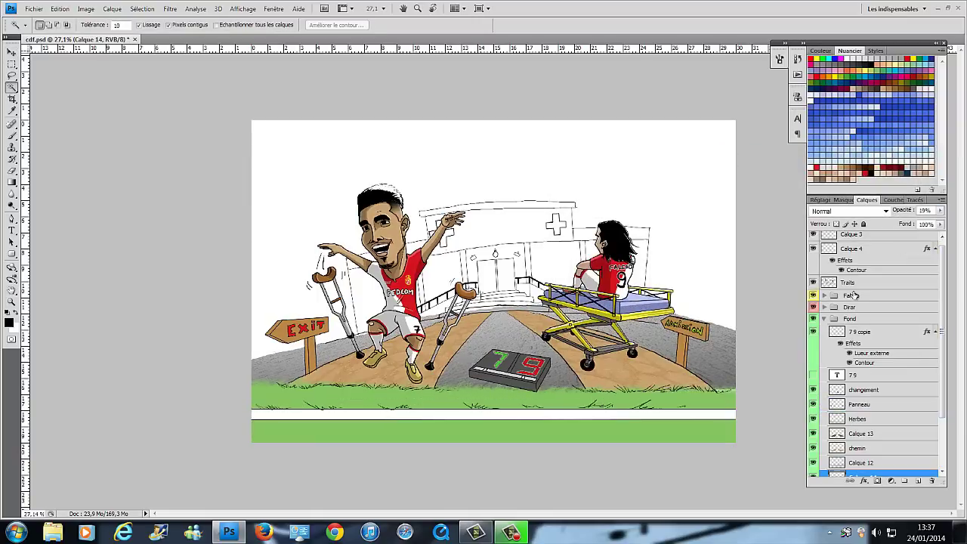
left_click(850, 282)
left_click(615, 195)
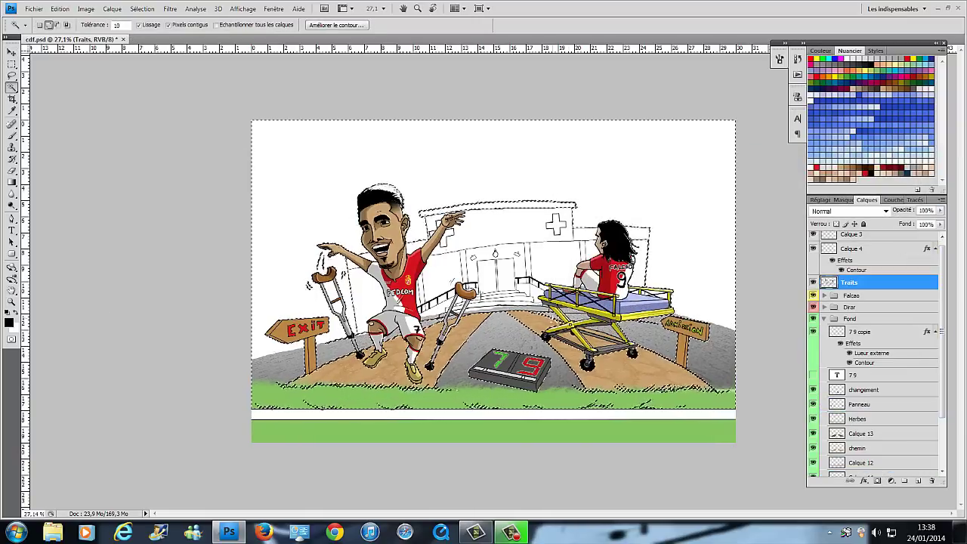
key("ctrl+shift+i")
scroll(930, 361, "down", 3)
left_click(861, 410)
key("ctrl+j")
double_click(862, 395)
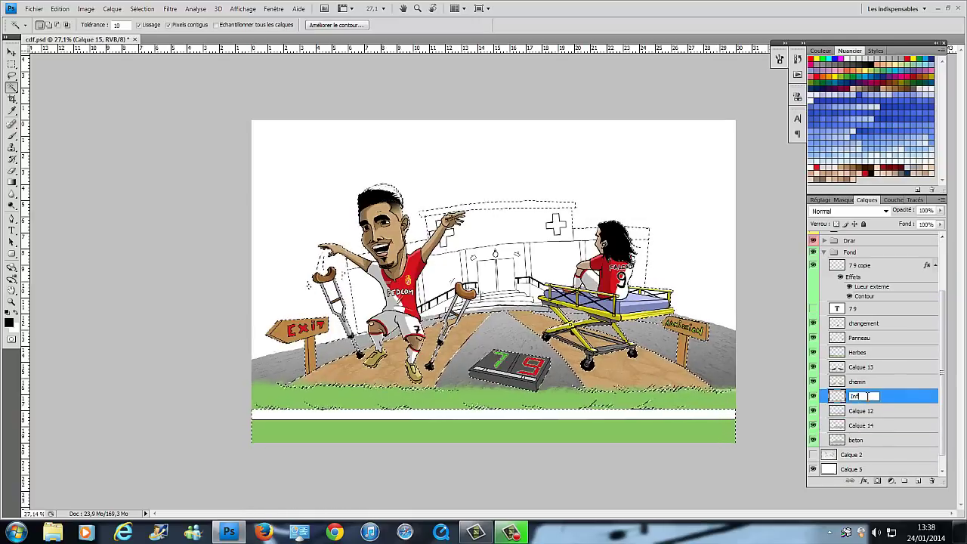
type("Infirmerie")
key("Return")
Brush grey over the infirmary building walls, then deselect.
key("b")
left_click(62, 25)
left_click_drag(355, 287, 559, 302)
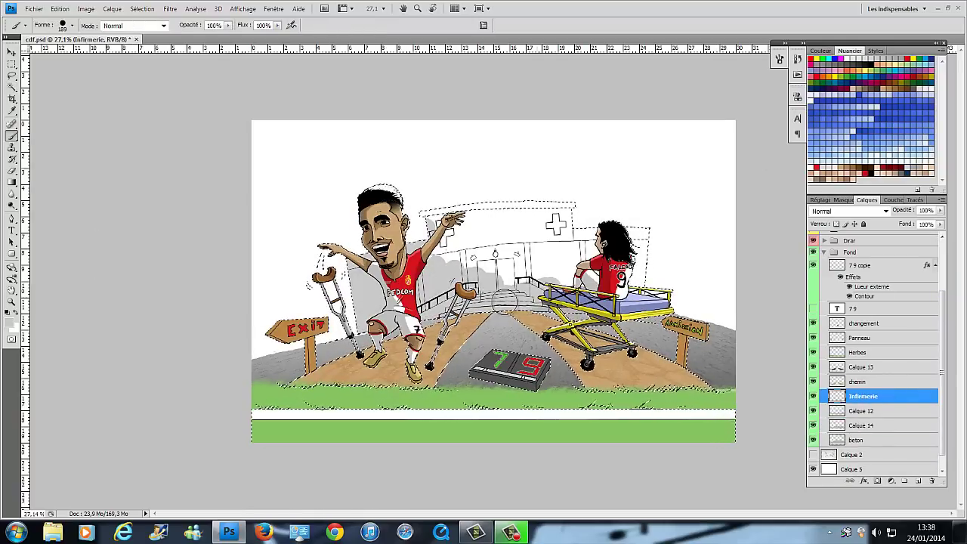
left_click_drag(423, 220, 596, 287)
left_click_drag(552, 257, 657, 240)
key("ctrl+d")
Paint the roof strip along the top of the building grey on the Infirmerie layer.
key("alt+period")
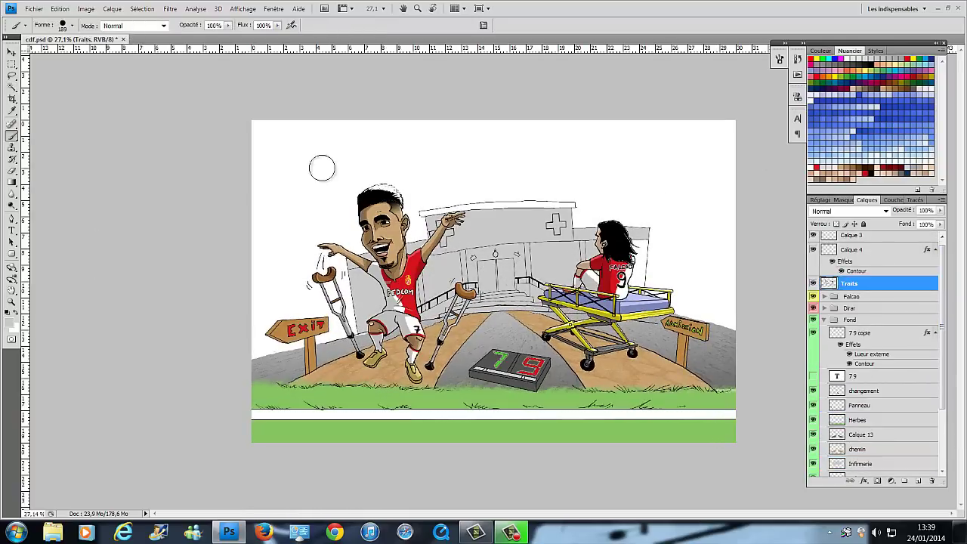
key("w")
scroll(901, 396, "down", 3)
left_click(902, 406)
scroll(509, 284, "up", 2)
key("b")
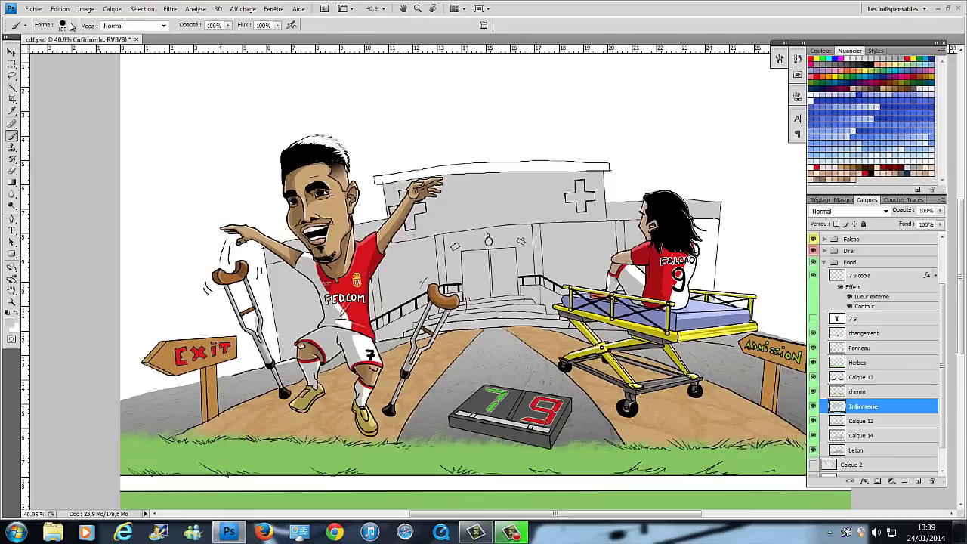
left_click(63, 25)
key("Return")
left_click_drag(381, 179, 556, 160)
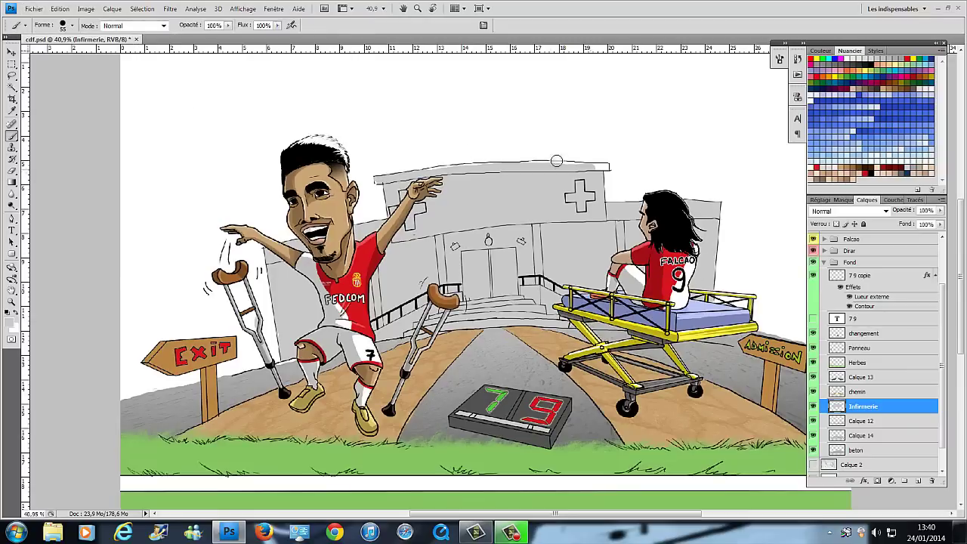
Raise Hue/Saturation lightness to brighten the infirmary building.
key("ctrl+u")
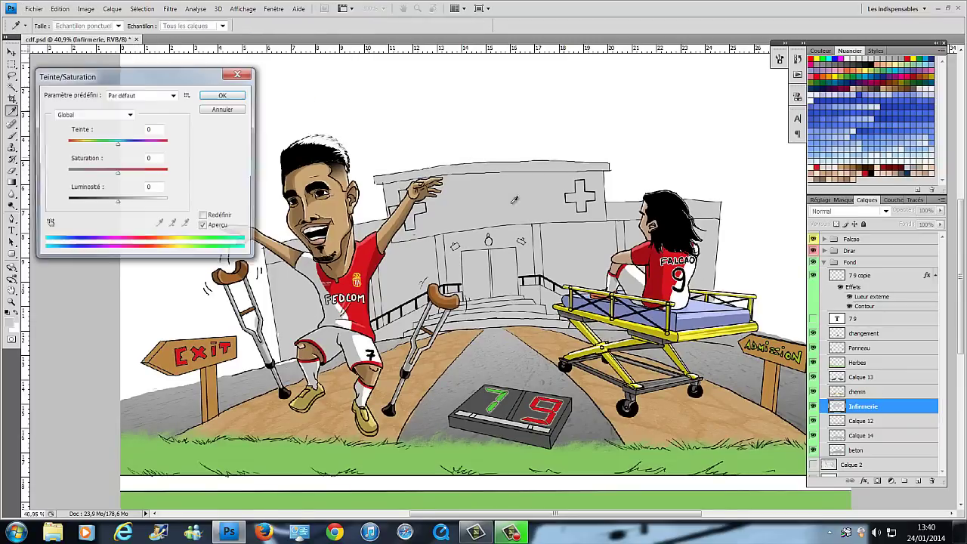
left_click_drag(147, 189, 155, 190)
key("Return")
Select the roof area from the Traits line art and fill it on the Infirmerie layer.
left_click(850, 265)
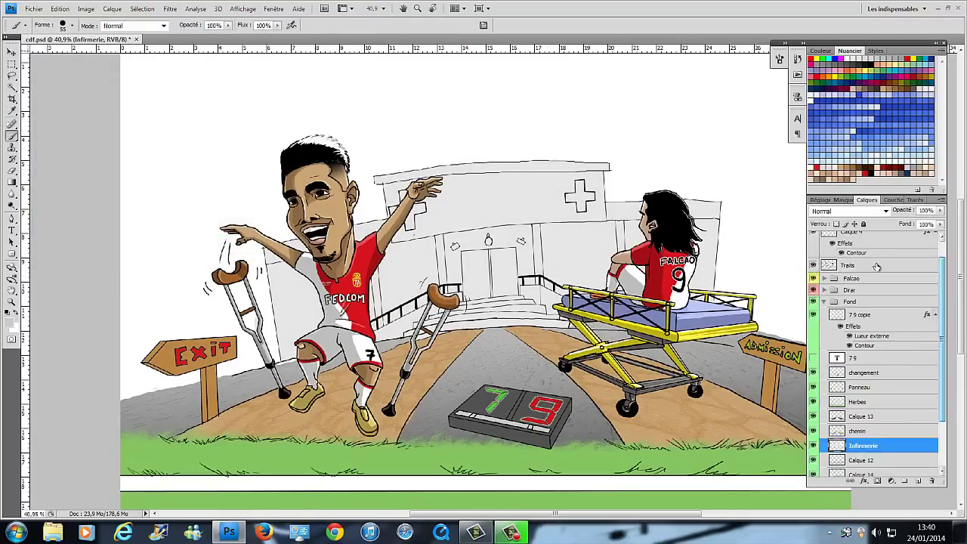
key("w")
left_click(461, 200)
scroll(939, 390, "down", 3)
left_click(863, 382)
left_click(59, 8)
left_click(23, 94)
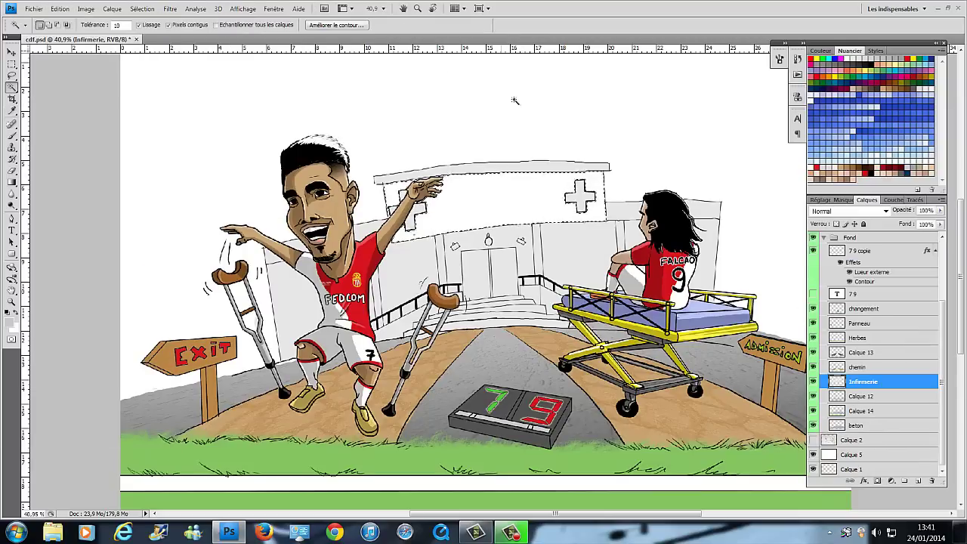
Select the interiors of both crosses and fill them red.
scroll(944, 281, "up", 3)
left_click(850, 287)
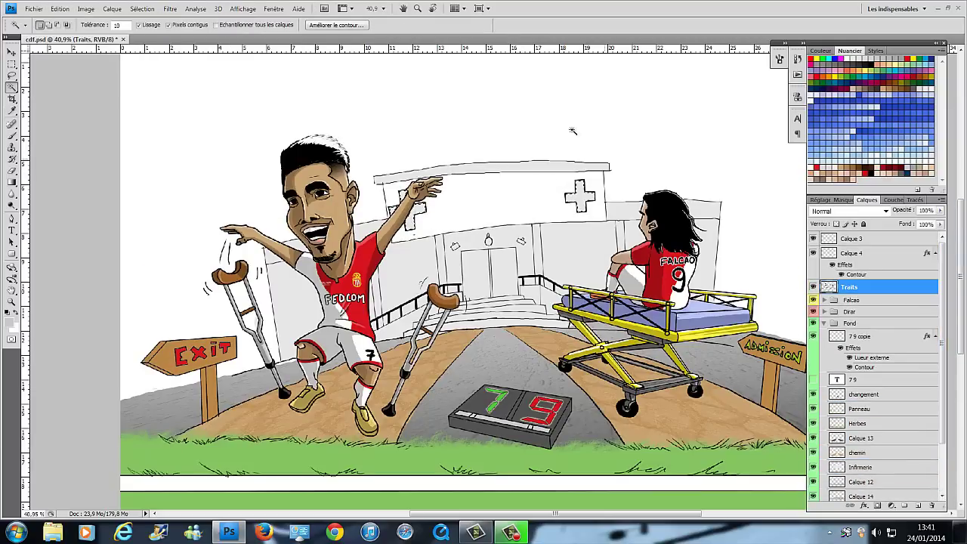
left_click(863, 467)
key("shift+F5")
key("Return")
left_click(60, 8)
left_click(32, 190)
key("Return")
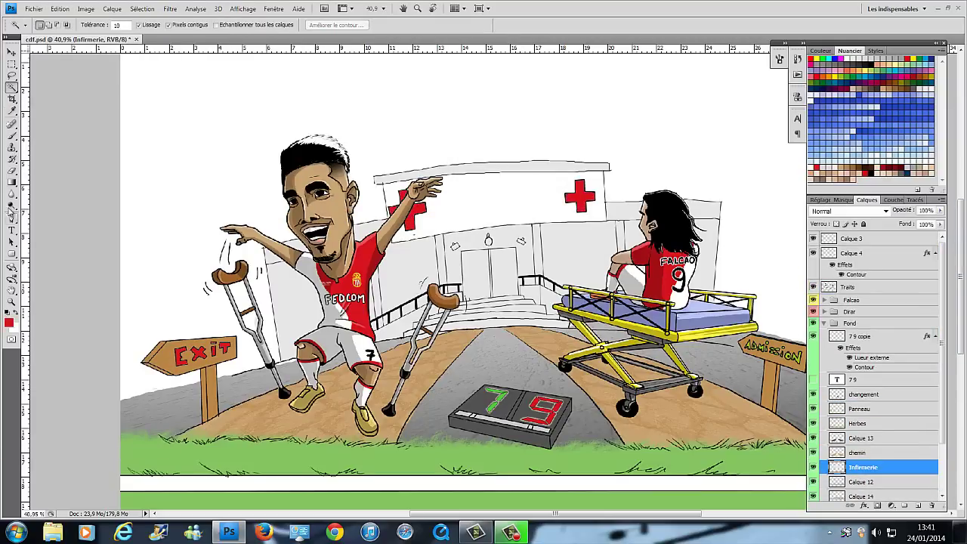
Start a text box on the banner and begin choosing its size and font.
left_click(12, 230)
left_click(445, 193)
left_click(201, 25)
left_click(83, 25)
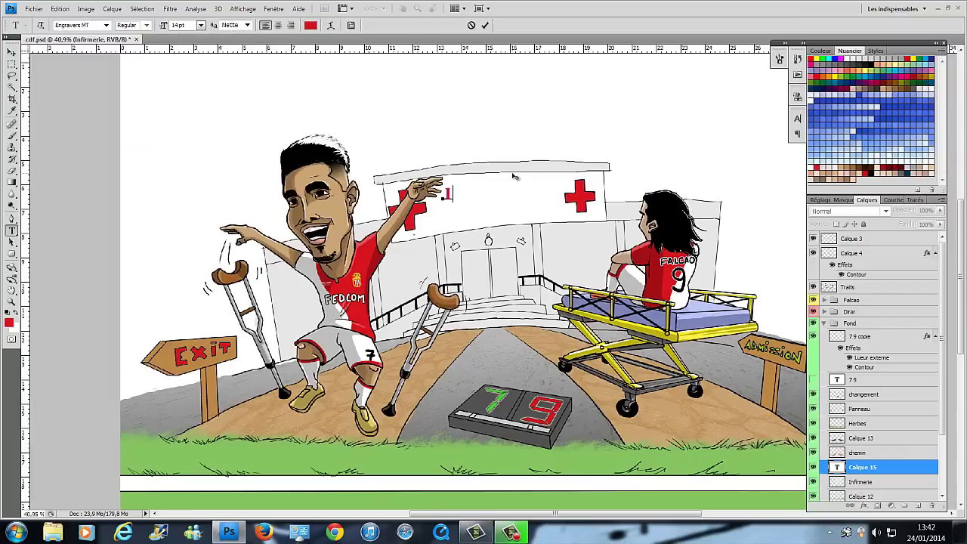
type("INFIRMERIE")
Set the banner text to Baskerville Old Face at 9 pt.
left_click(105, 25)
scroll(136, 114, "down", 3)
left_click(136, 65)
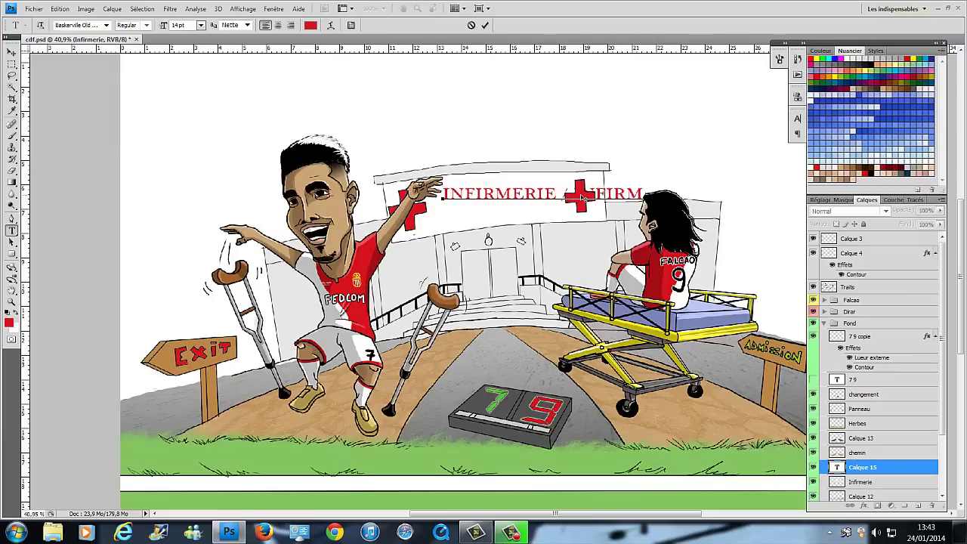
key("ctrl+a")
left_click(201, 25)
left_click(198, 82)
left_click(485, 25)
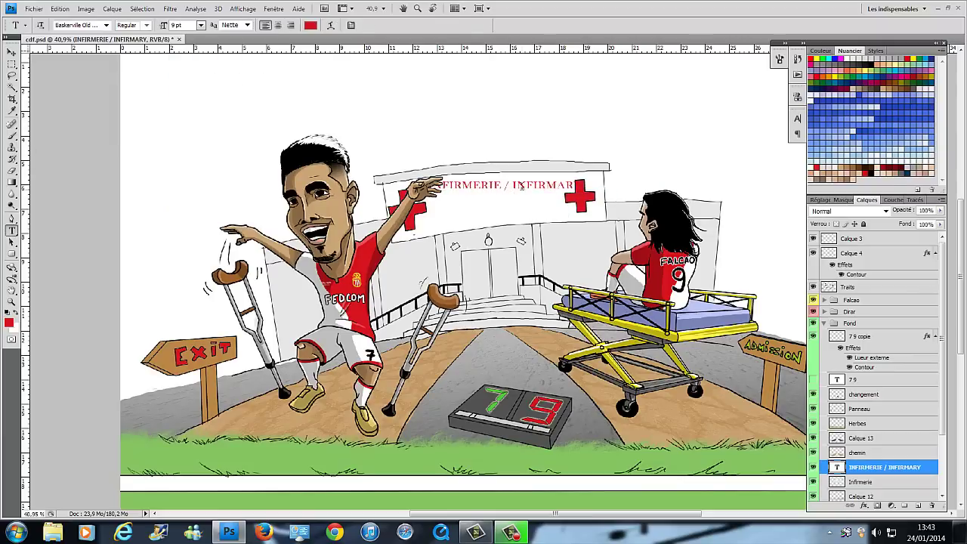
Zoom in on the banner and add the line 'AS MONACO FC'.
left_click(798, 117)
left_click(11, 301)
left_click(302, 227)
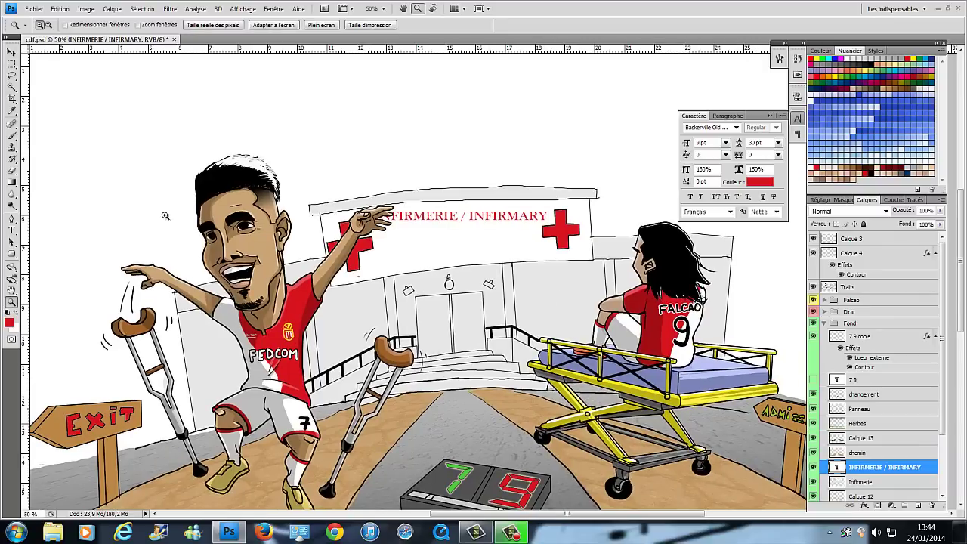
key("t")
left_click(375, 246)
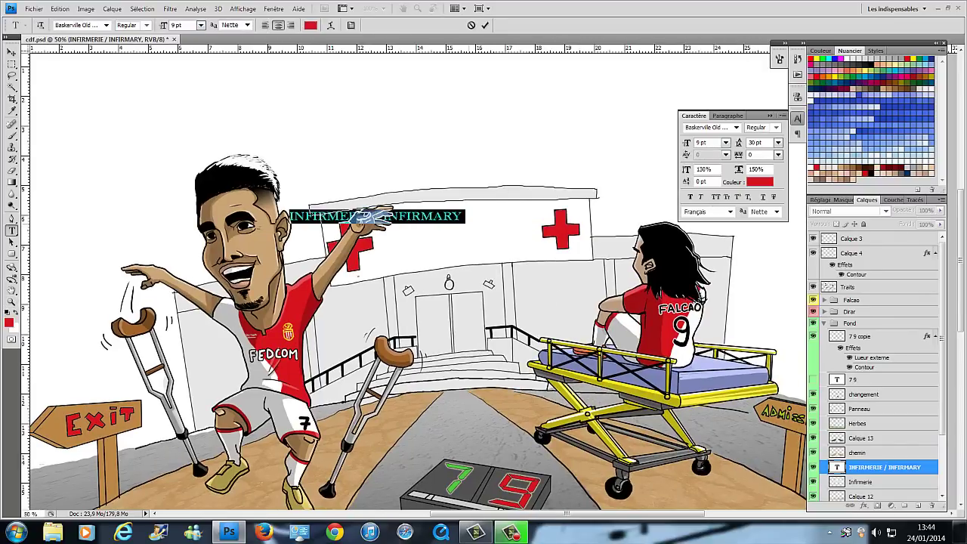
type("AS MONACO FC")
left_click(12, 51)
Rotate the banner text to match the tilt of the signboard.
left_click(59, 9)
left_click(53, 233)
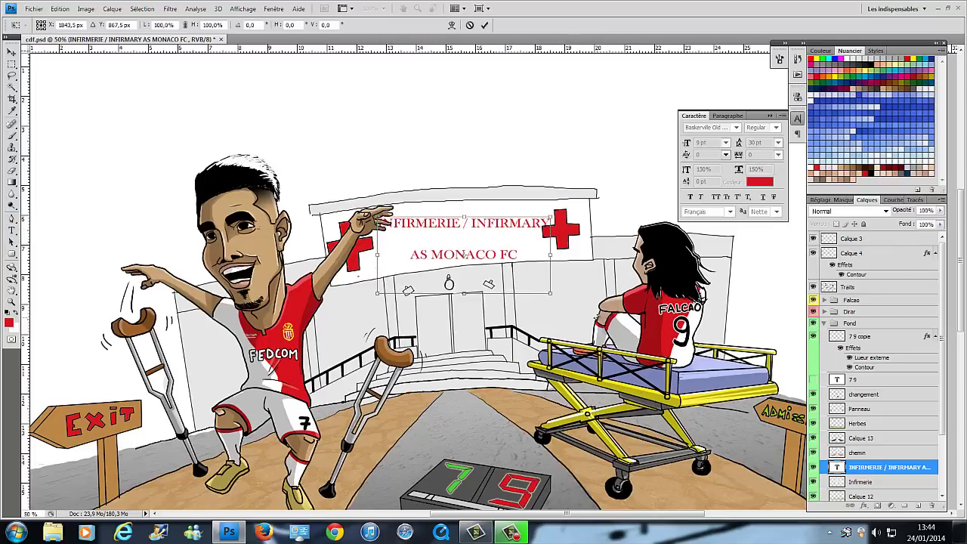
key("Return")
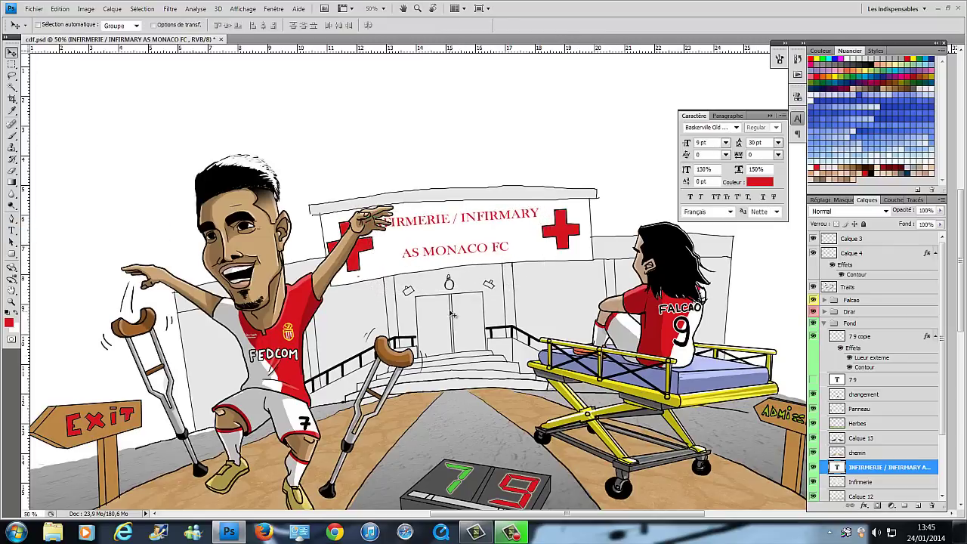
key("z")
left_click(571, 174, "alt")
left_click(571, 175, "alt")
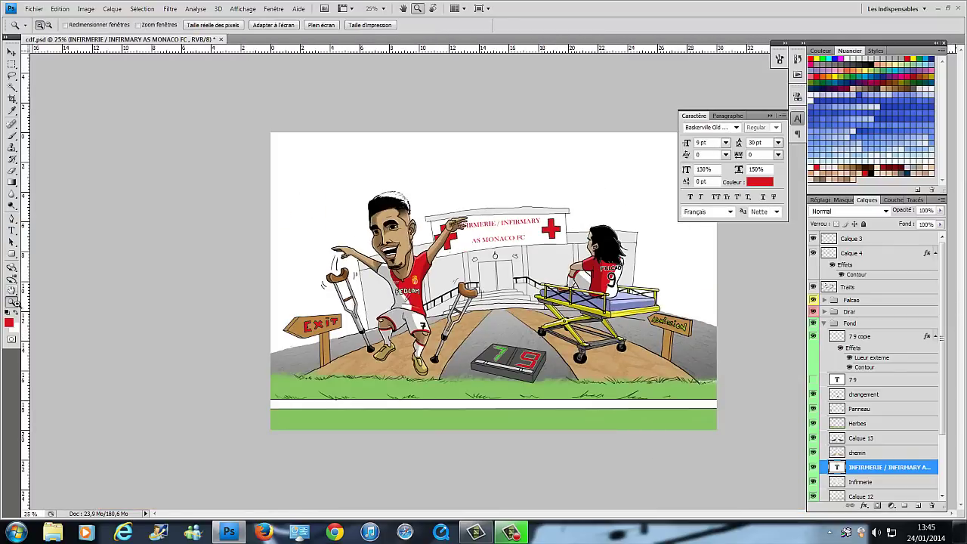
key("ctrl+plus")
key("ctrl+plus")
key("ctrl+plus")
On a new layer, select the door area and fill it light blue.
key("alt+bracketleft")
key("ctrl+shift+alt+n")
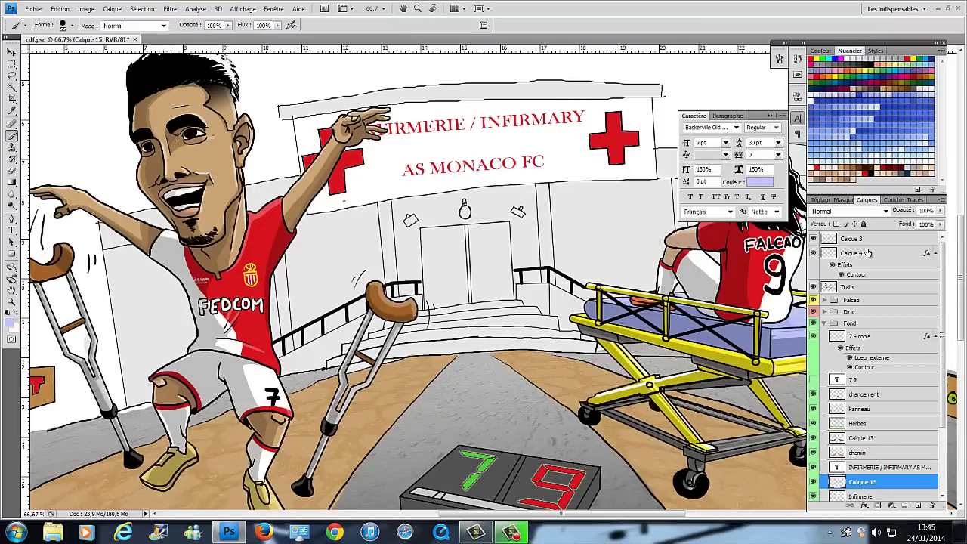
key("w")
left_click(446, 265)
left_click(59, 8)
left_click(56, 191)
key("Return")
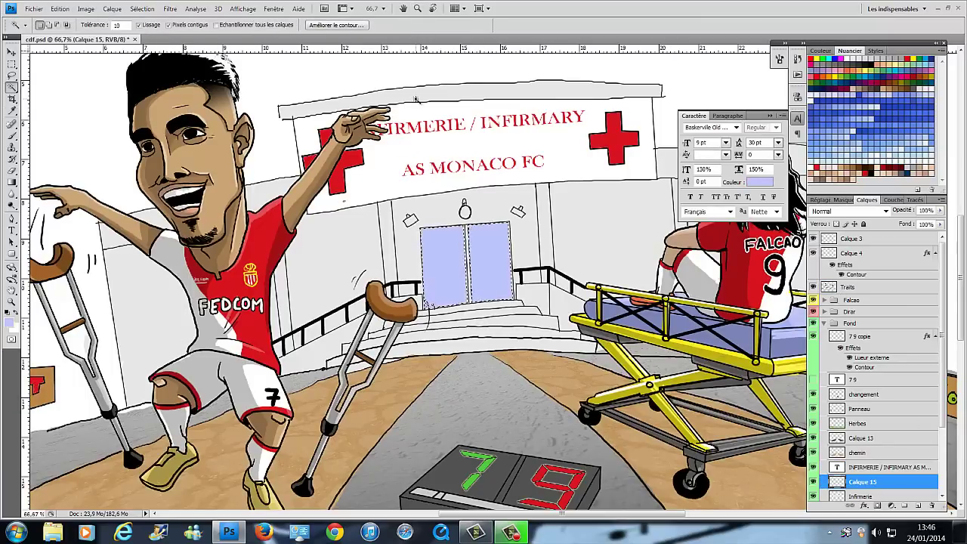
Lower the door colour's opacity, deselect, and add a new layer for the background.
left_click(893, 452)
key("v")
key("alt+bracketleft")
key("alt+bracketleft")
key("ctrl+d")
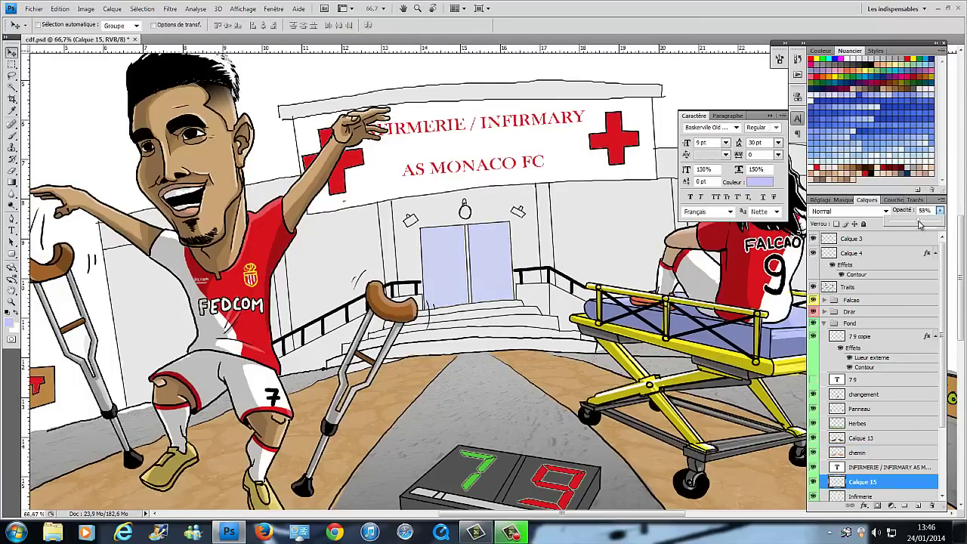
key("ctrl+minus")
key("ctrl+minus")
key("alt+bracketleft")
key("alt+bracketleft")
key("alt+bracketleft")
key("ctrl+shift+alt+n")
Move the new layer below beton, name it 'ARRIERE FOND', and draw a vertical light-blue gradient.
left_click_drag(881, 468, 881, 468)
double_click(850, 464)
type("ARRIERE F")
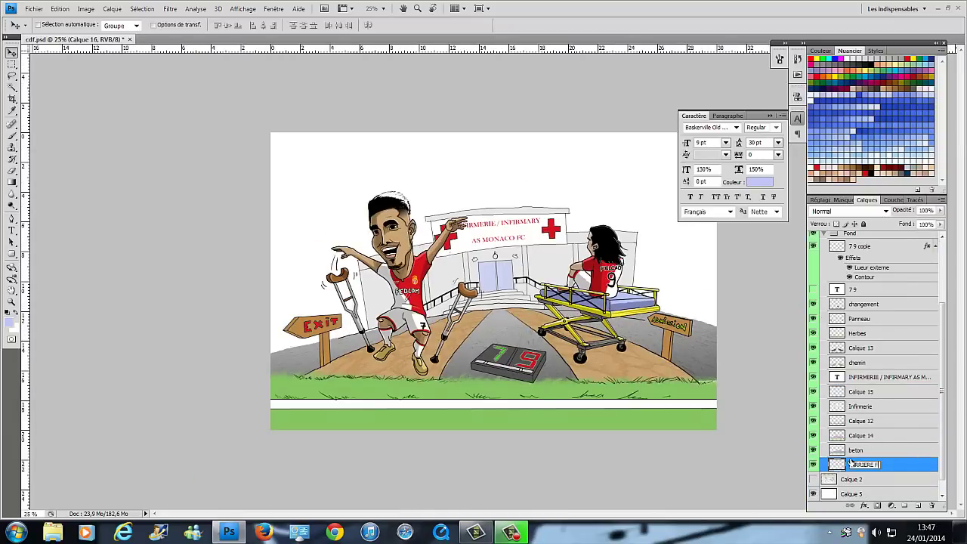
type("g")
left_click_drag(498, 136, 513, 424)
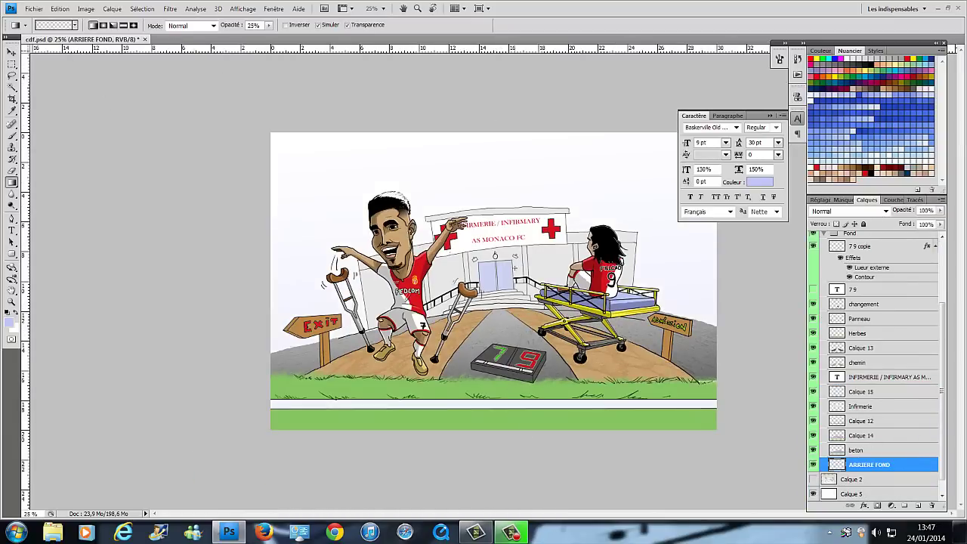
left_click_drag(495, 312, 495, 159)
Fill the band between the green strips white and lower the background layer's opacity.
key("w")
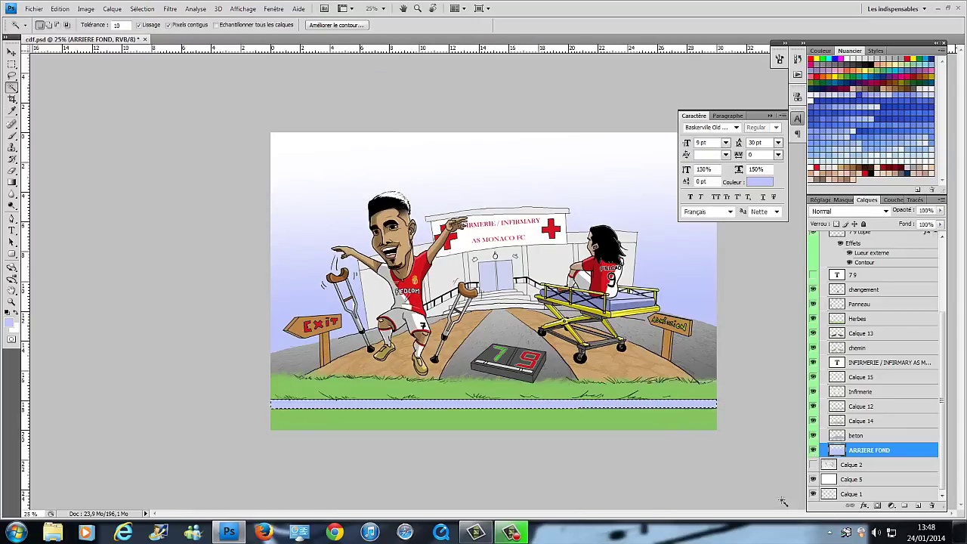
key("Delete")
key("ctrl+d")
left_click_drag(940, 211, 928, 225)
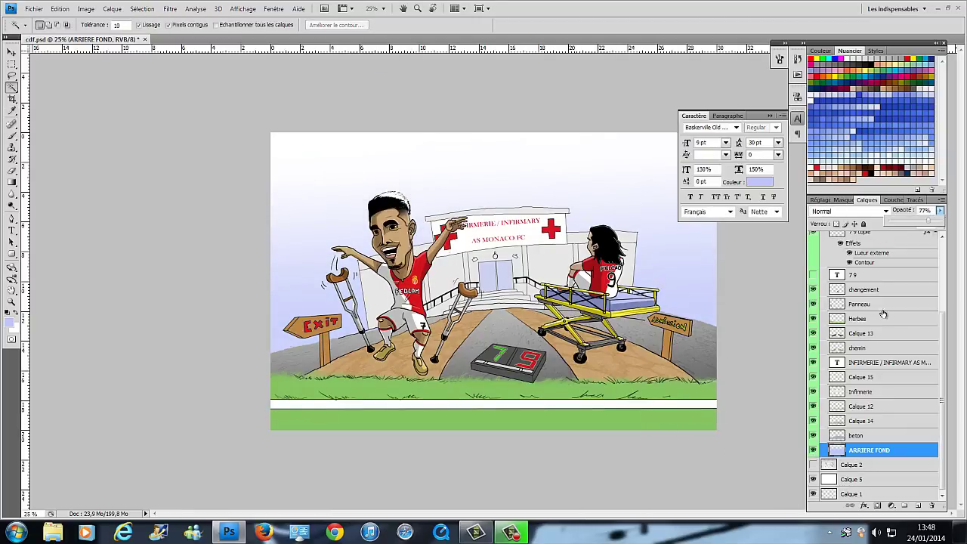
Create an 'OMBRES' shadow layer at 25% opacity.
key("ctrl+shift+alt+n")
double_click(859, 336)
key("Caps_Lock")
type("OMBRE")
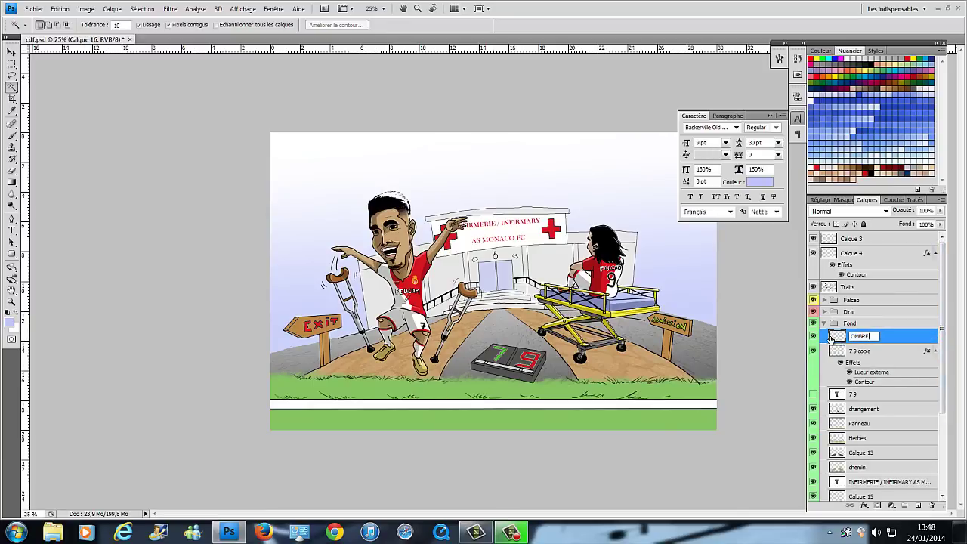
type("S")
key("Return")
key("v")
key("shift")
key("shift")
key("shift")
key("Escape")
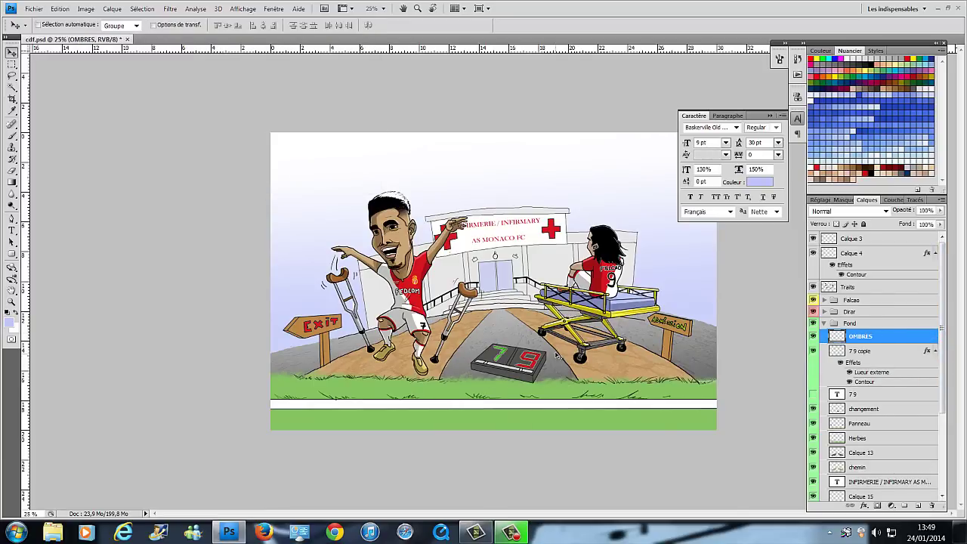
type("25")
key("Return")
With a smaller brush, paint a grey shadow under the player on the grass.
scroll(409, 356, "up", 3)
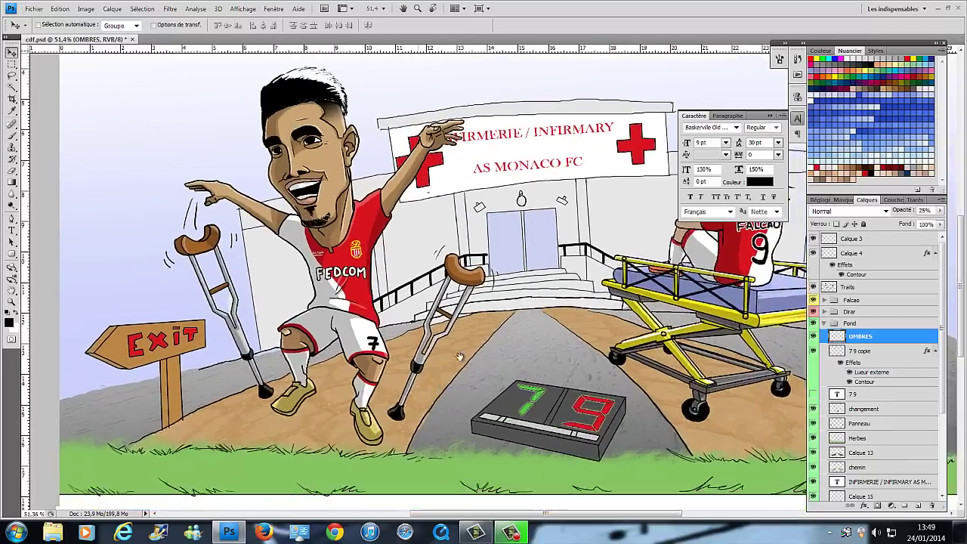
key("b")
right_click(120, 165)
double_click(45, 61)
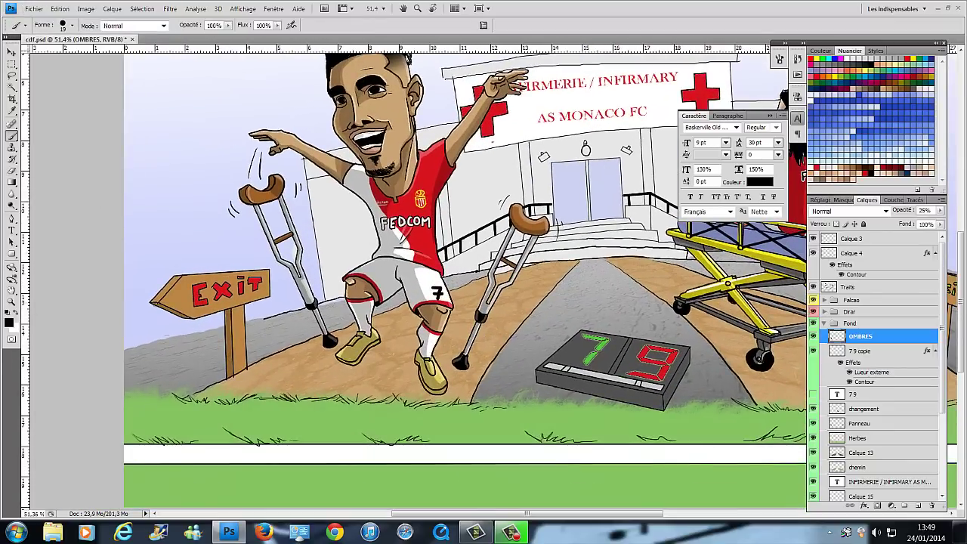
scroll(354, 343, "down", 2)
scroll(353, 343, "down", 3)
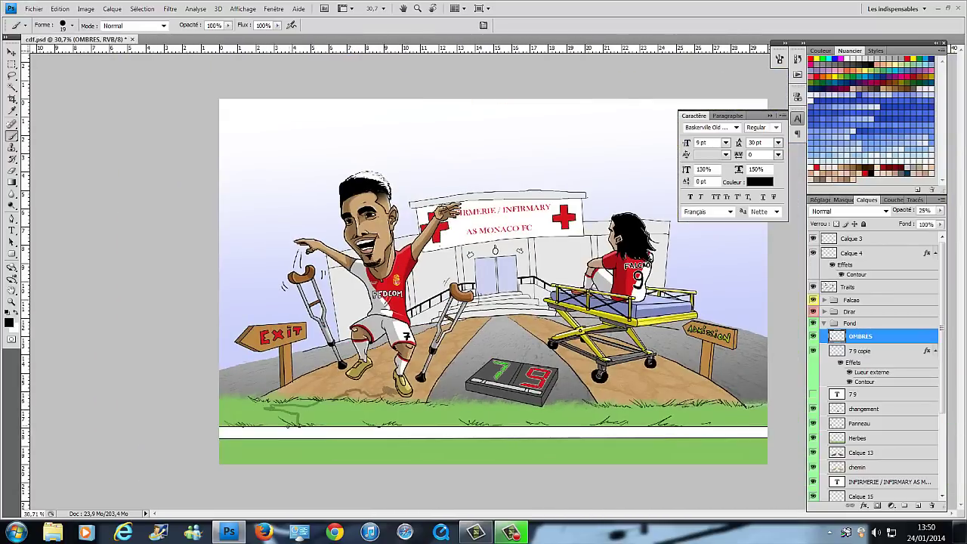
left_click_drag(364, 408, 279, 406)
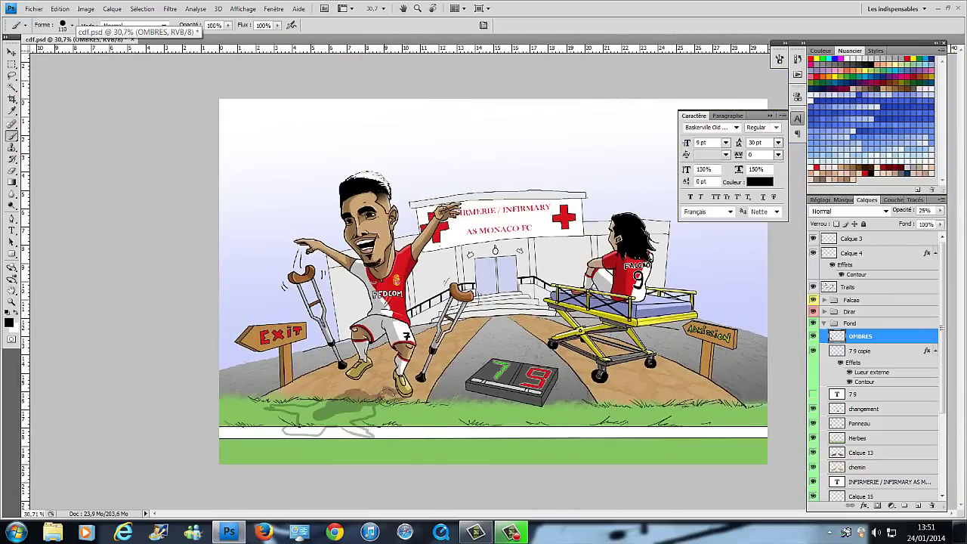
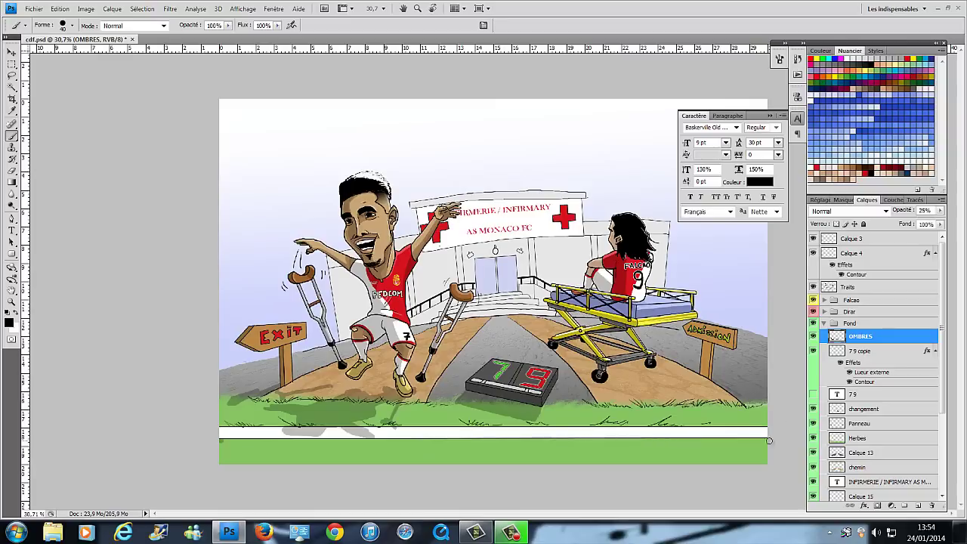
Paint grey shadow strokes across the road under the stretcher, its wheels and the Admission sign's base.
left_click(769, 440, "shift")
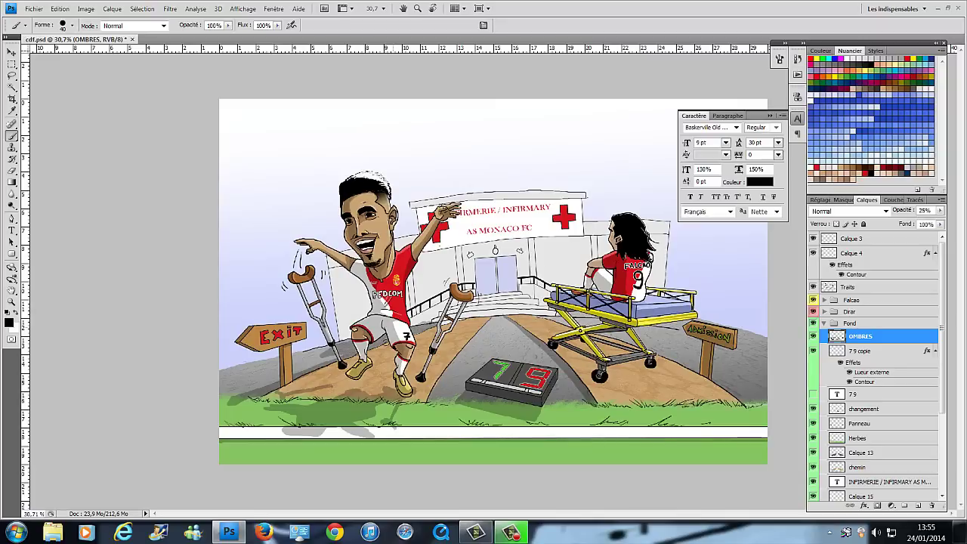
left_click_drag(416, 336, 657, 332)
left_click_drag(419, 332, 604, 321)
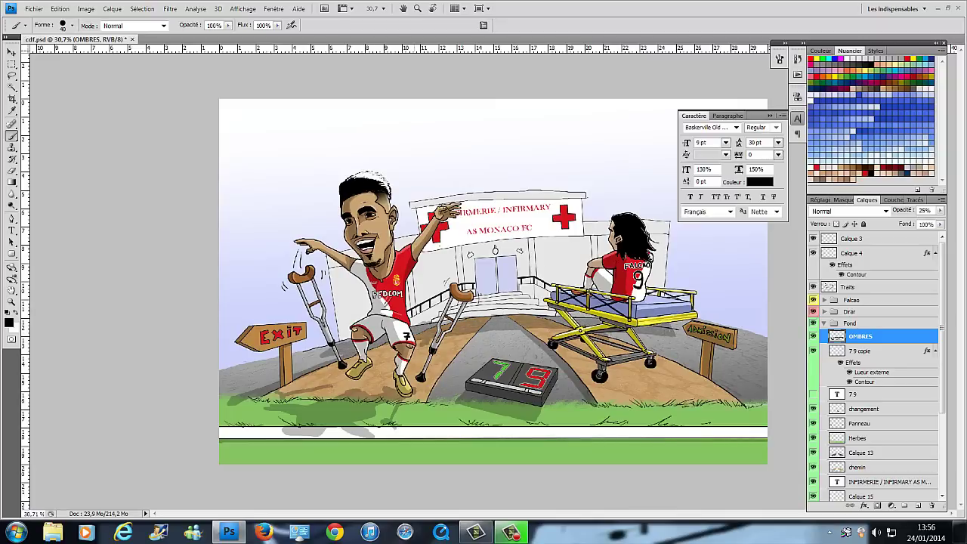
left_click_drag(414, 346, 559, 333)
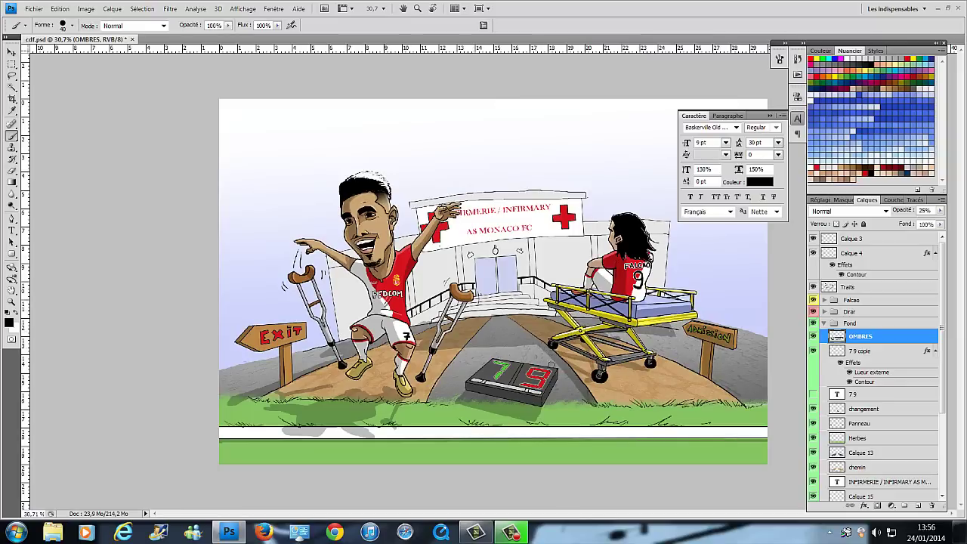
left_click_drag(623, 368, 597, 383)
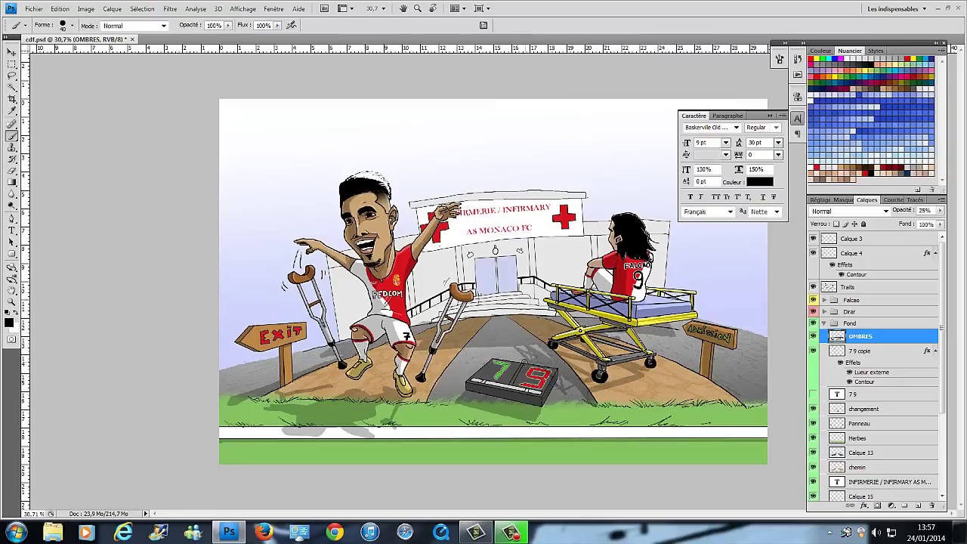
left_click_drag(699, 376, 697, 412)
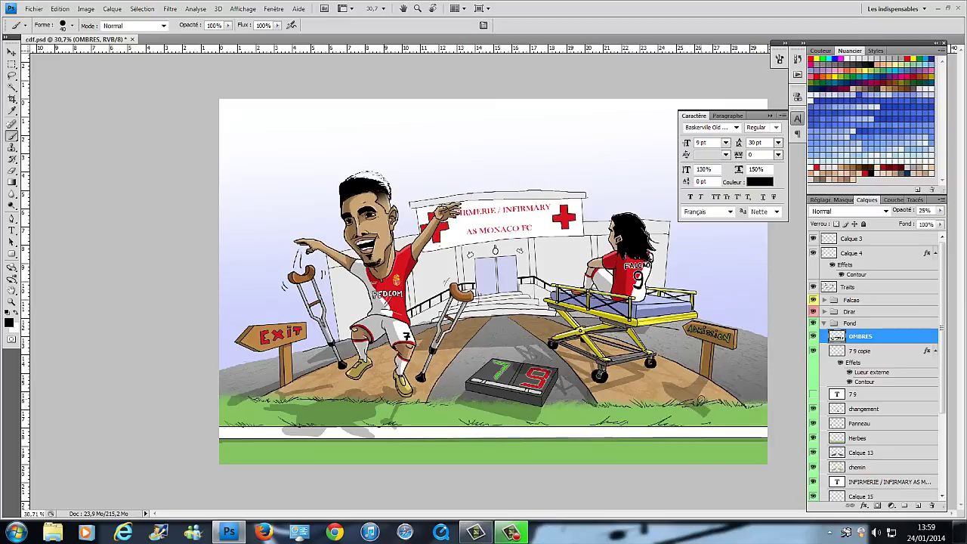
Add a new layer named 'infirmerie' beneath OMBRES at 13% opacity.
left_click(919, 506)
double_click(865, 336)
type("infirmerie")
key("Return")
key("ctrl+bracketleft")
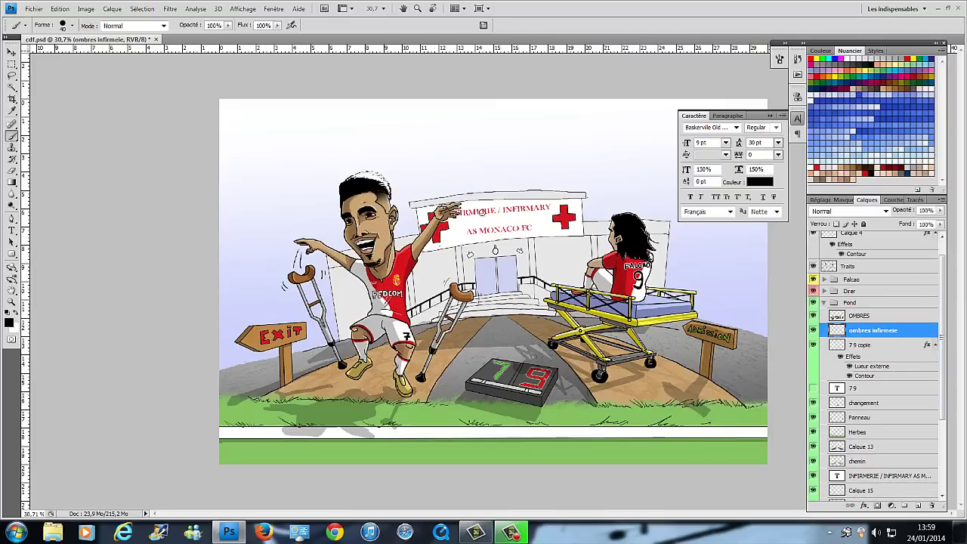
left_click(937, 211)
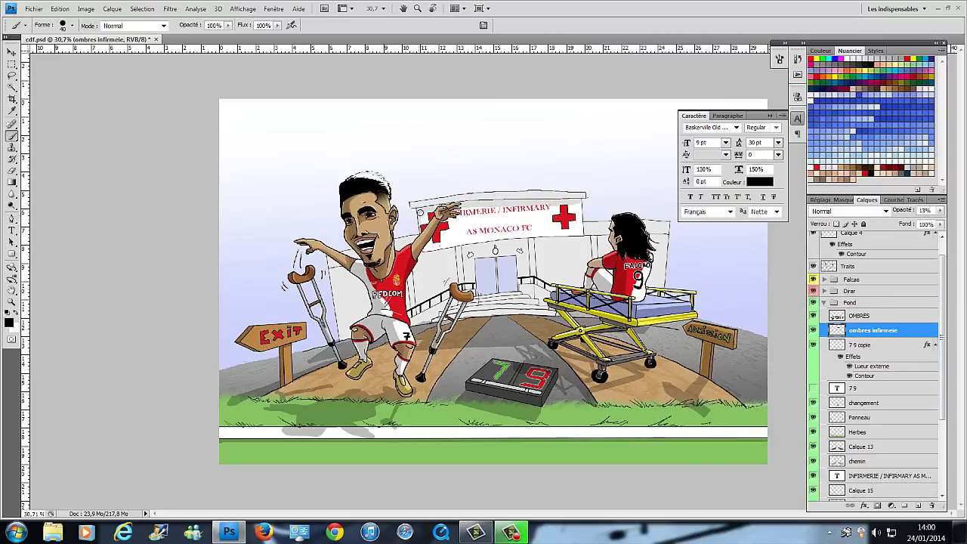
Shade the infirmary door grey and add a faint shadow near the stretcher top.
left_click_drag(438, 249, 485, 210)
key("ctrl+z")
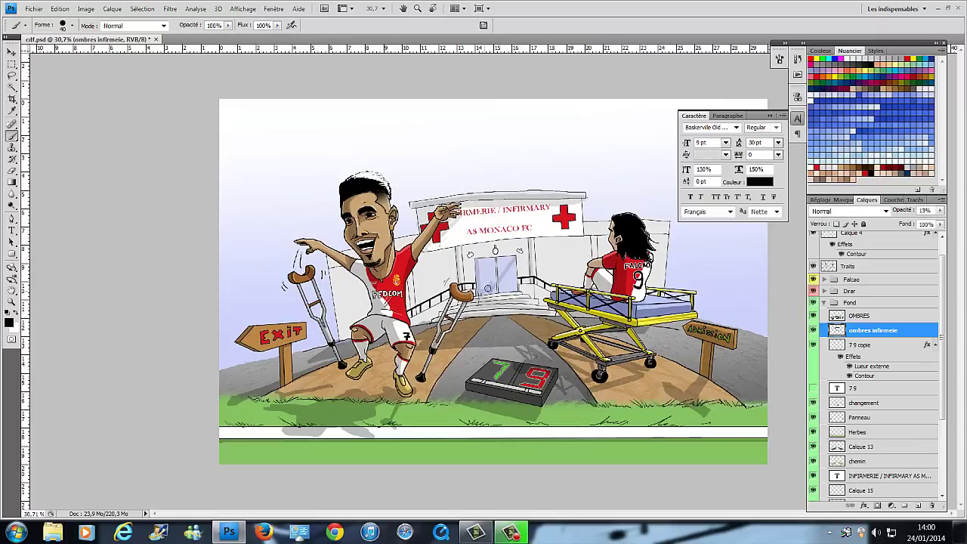
left_click_drag(490, 261, 489, 293)
left_click(861, 316)
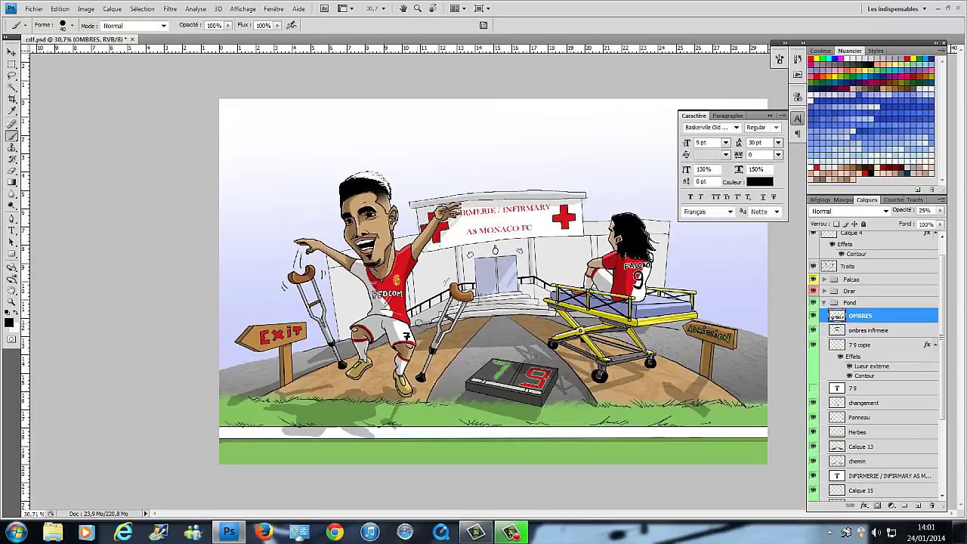
left_click(869, 330)
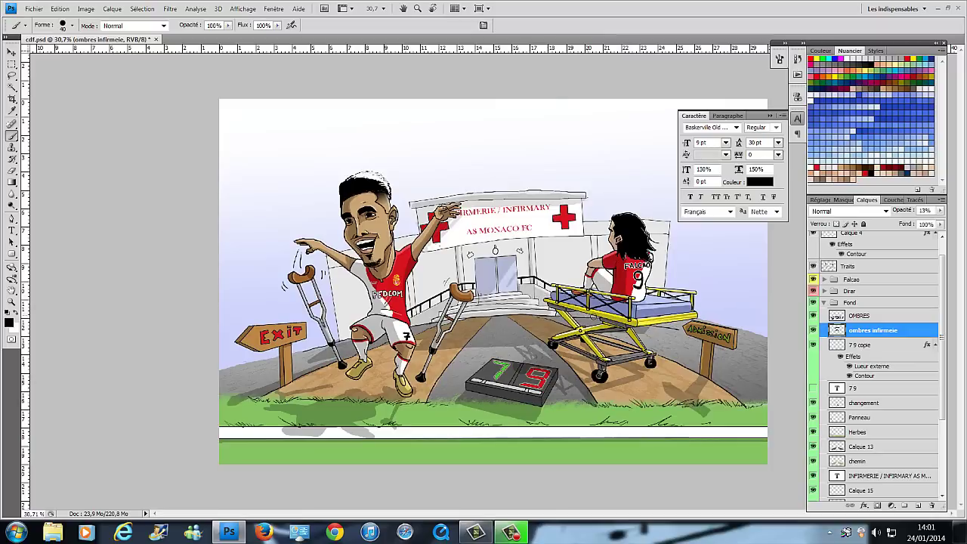
left_click_drag(596, 229, 666, 231)
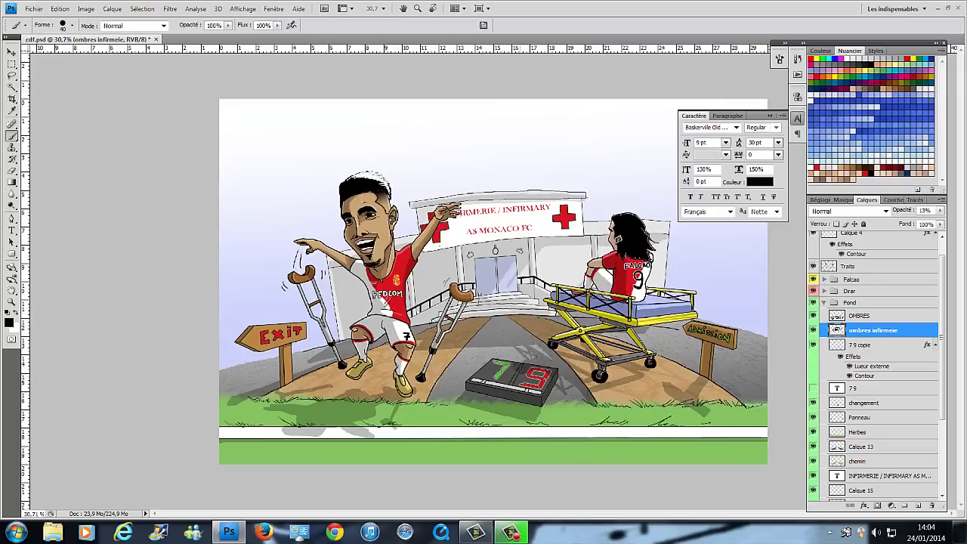
On OMBRES, refine the shadows under the Admission sign, by the player's foot and on the road.
left_click(869, 318)
left_click_drag(665, 411, 698, 392)
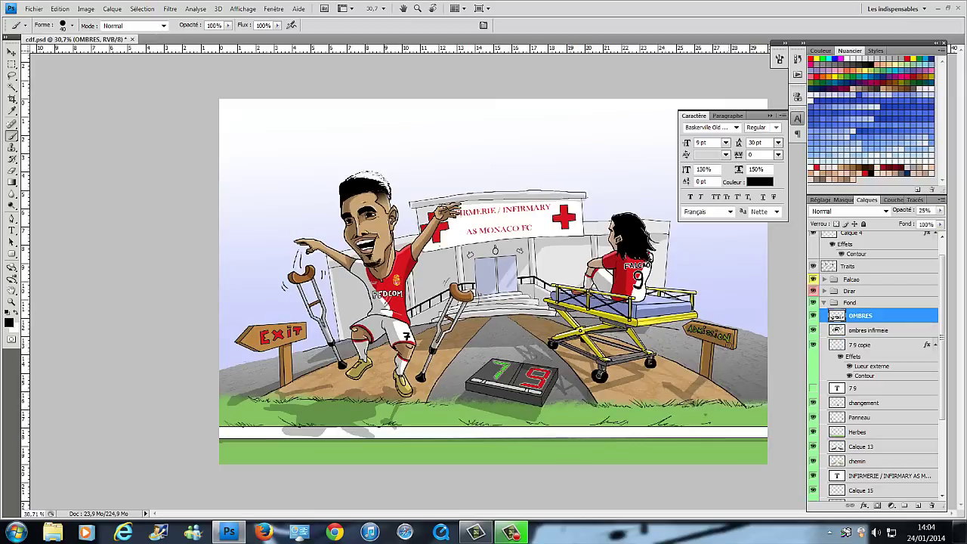
left_click_drag(309, 360, 347, 353)
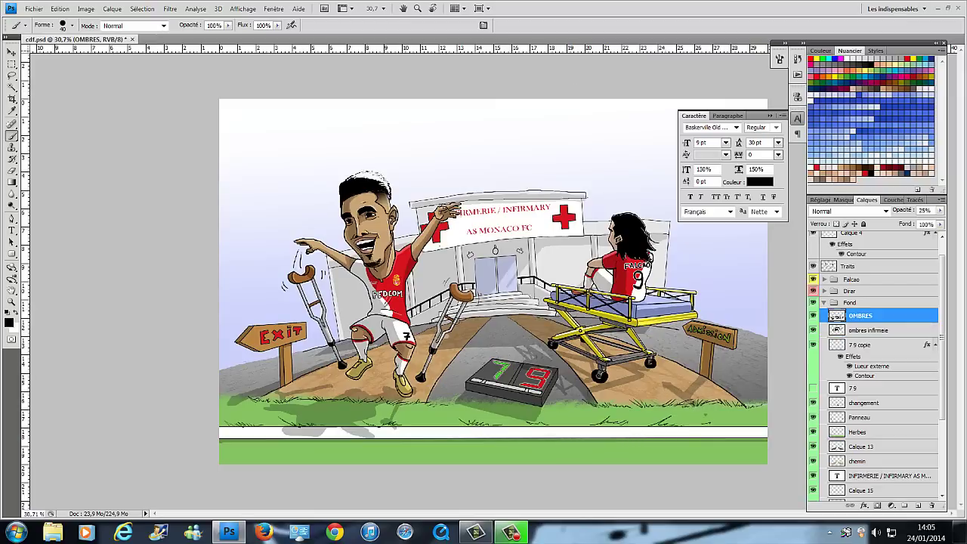
left_click_drag(457, 325, 530, 337)
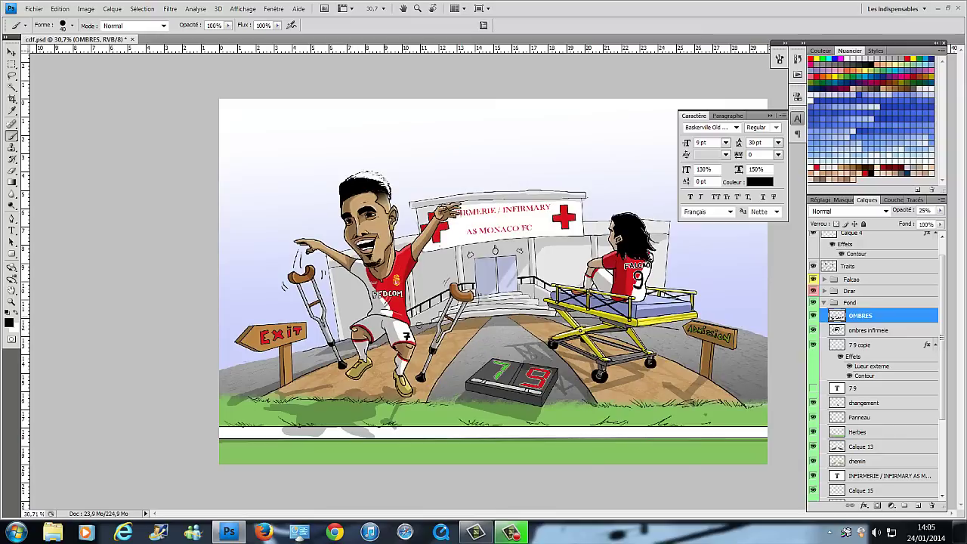
left_click_drag(438, 334, 562, 332)
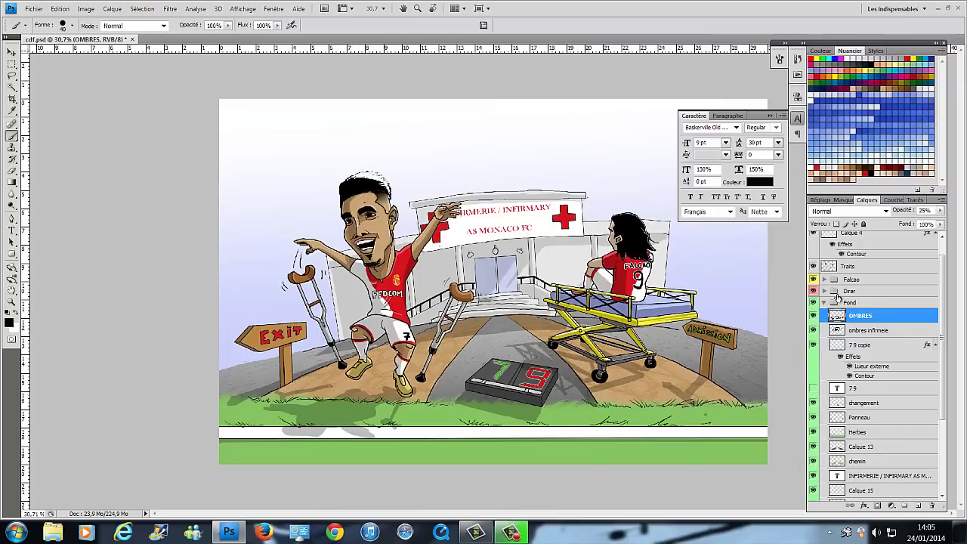
Shade the top of the infirmary building on the infirmerie layer, then partly erase it lighter.
left_click(869, 330)
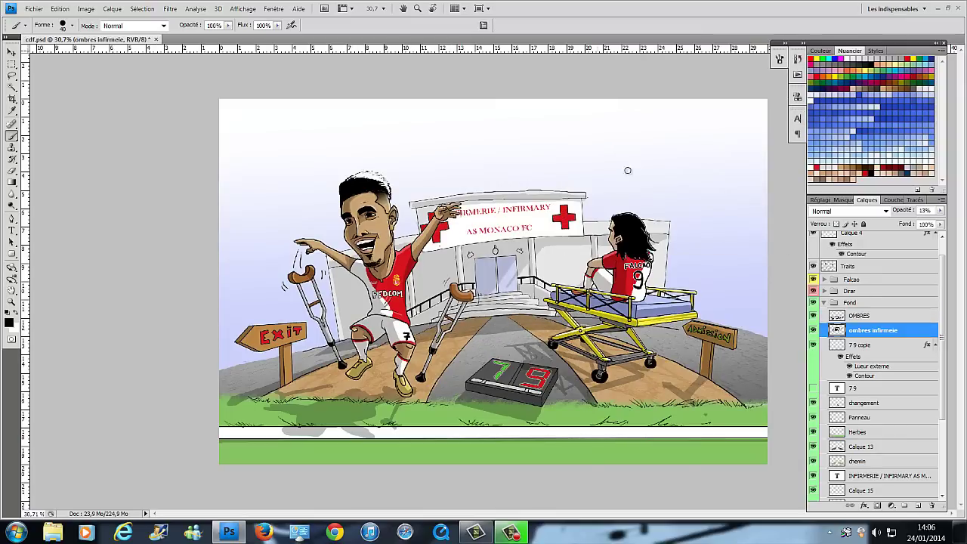
left_click_drag(438, 241, 529, 207)
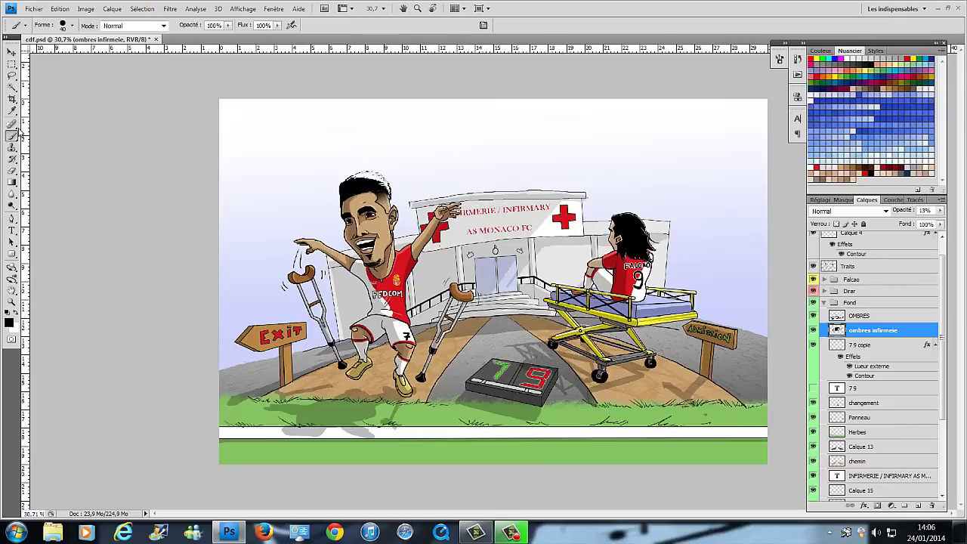
left_click(12, 169)
left_click_drag(538, 215, 444, 242)
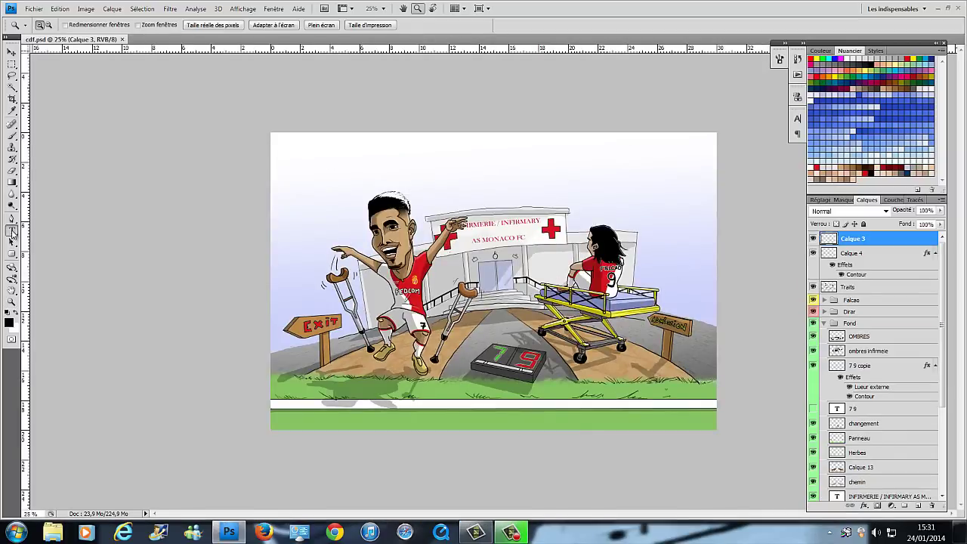
Add the 24 pt dark red title 'Le destin est parfois cruel ...' centred at the top.
left_click(13, 233)
left_click(310, 25)
left_click(262, 78)
left_click(201, 25)
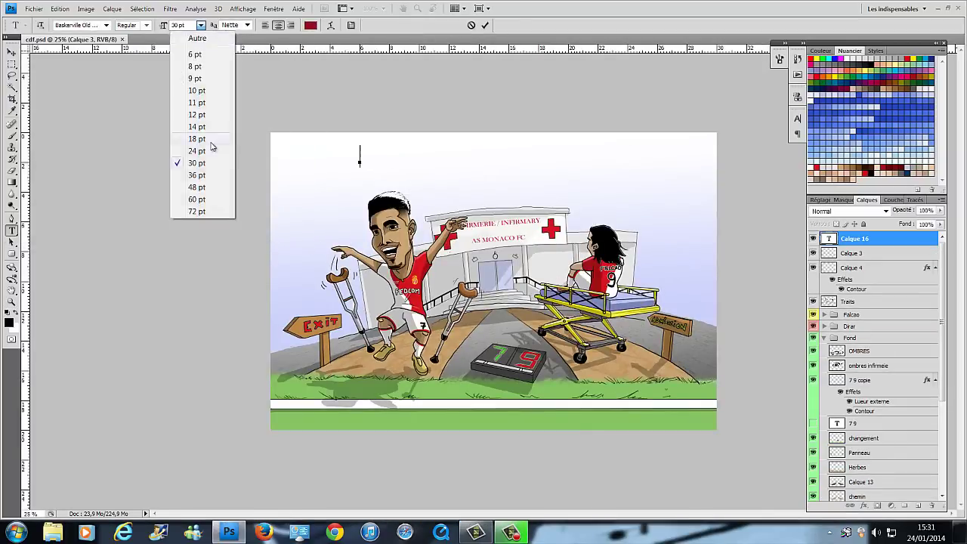
left_click(315, 158)
type("Le destin est parfois cruel ...")
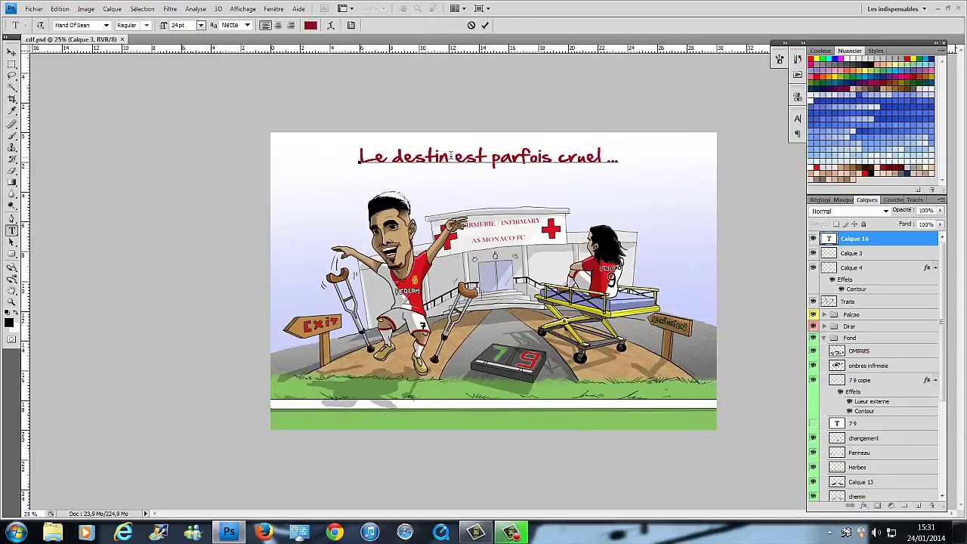
key("ctrl+a")
left_click(796, 119)
mouse_move(446, 159)
left_mouse_down()
mouse_move(496, 148)
mouse_move(698, 216)
left_mouse_up()
On a new layer, draw an oval bubble filled white with a black outline.
key("ctrl+shift+alt+n")
right_click(12, 67)
left_click(68, 72)
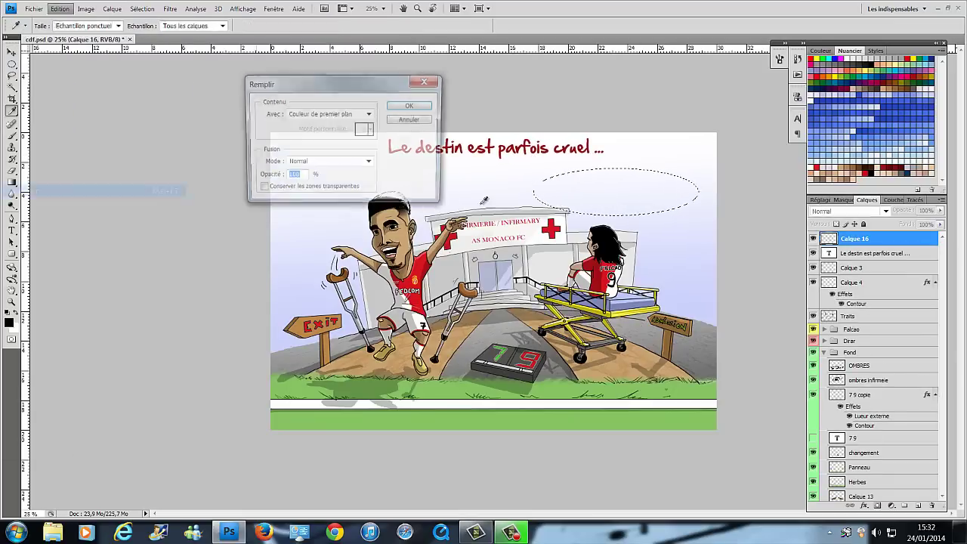
left_click(60, 9)
key("Escape")
key("ctrl+d")
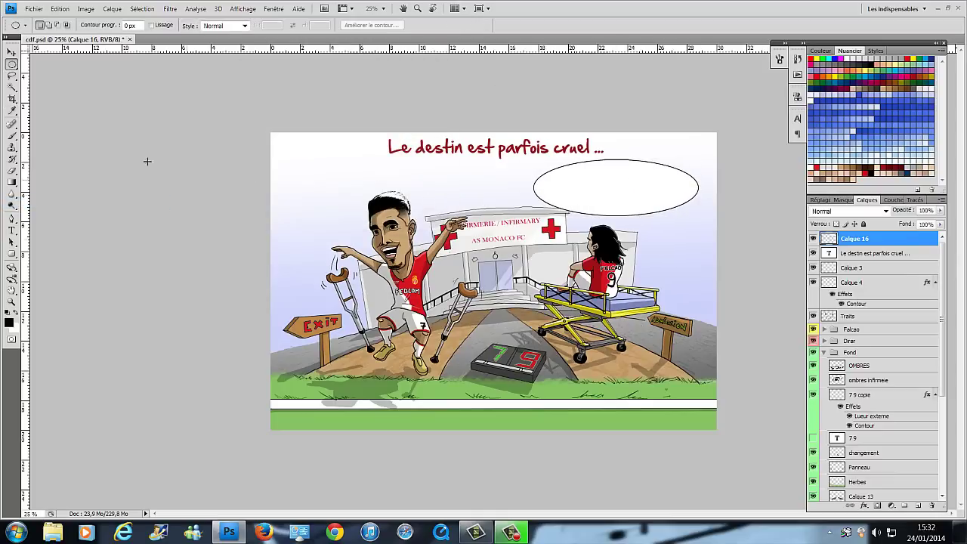
Type centred black bubble text: 'l'As Monaco, le N°7 Nabil Dirar est remplacé par le N°9 Radamel Falcao ...'.
key("t")
left_click(310, 25)
left_click(260, 78)
left_click(562, 174)
type("Changement pour l'infirm")
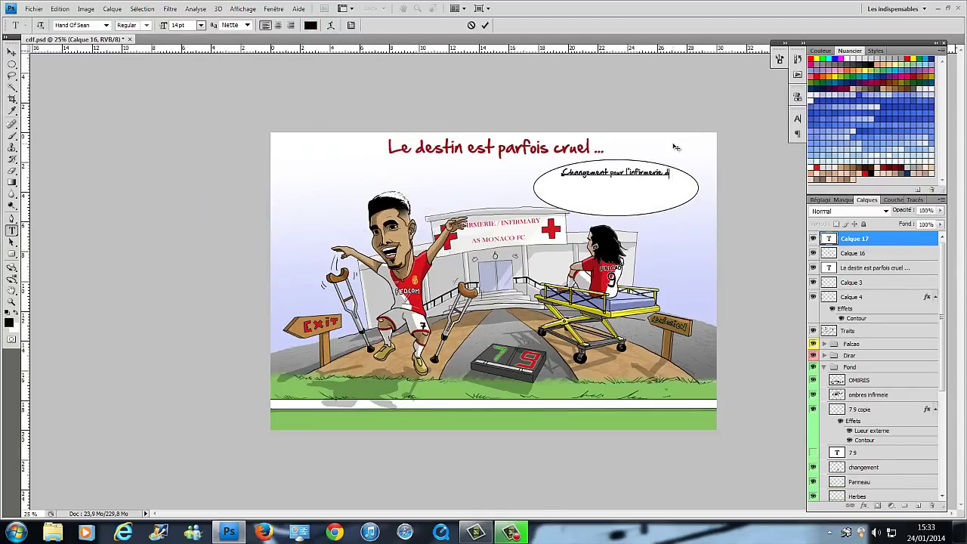
type("erie d")
key("ctrl+a")
key("ctrl+shift+c")
key("Return")
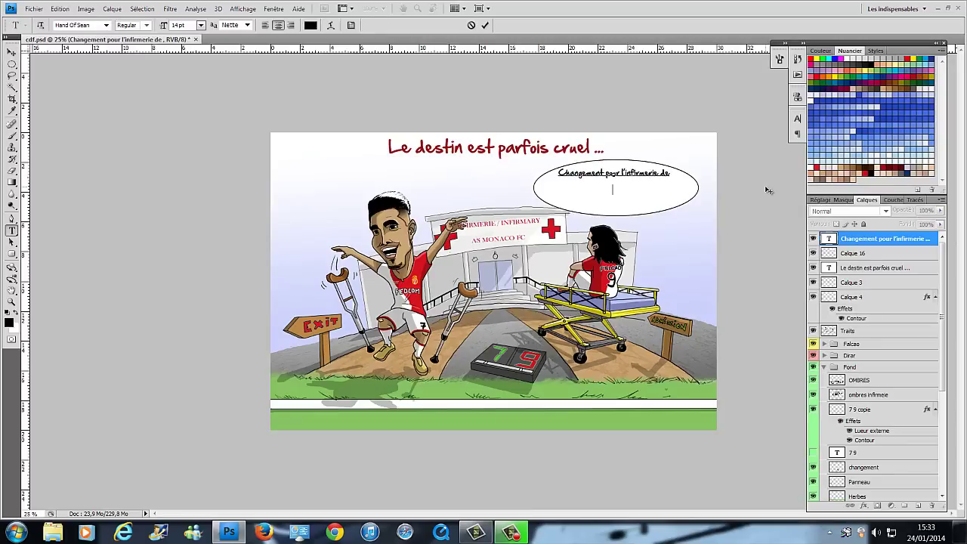
type("l'As Monaco, le N°7 Nabil Dirar est remplacé")
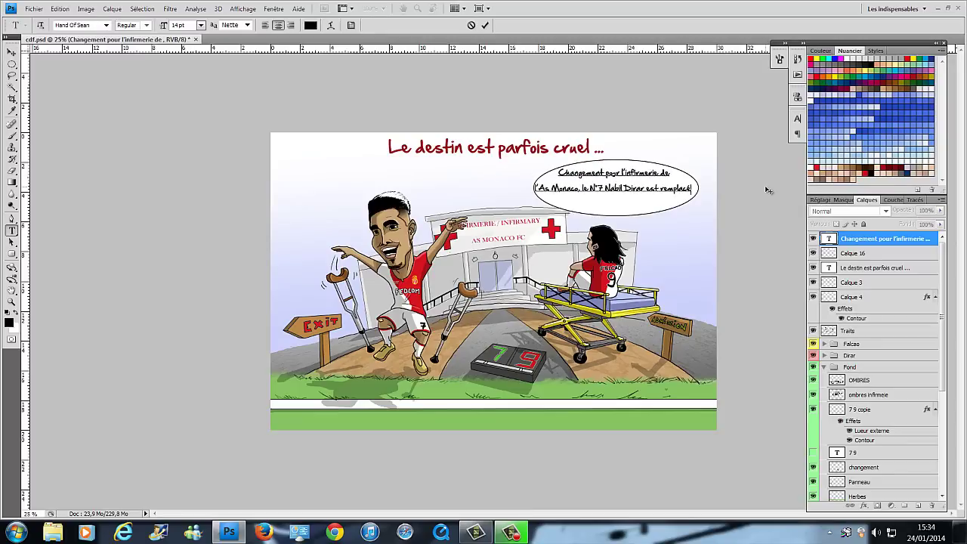
type(" par le N°9 Radamel Falcao ...")
key("ctrl+Return")
Enlarge the oval bubble and increase the bubble text to 15 pt.
key("alt+bracketleft")
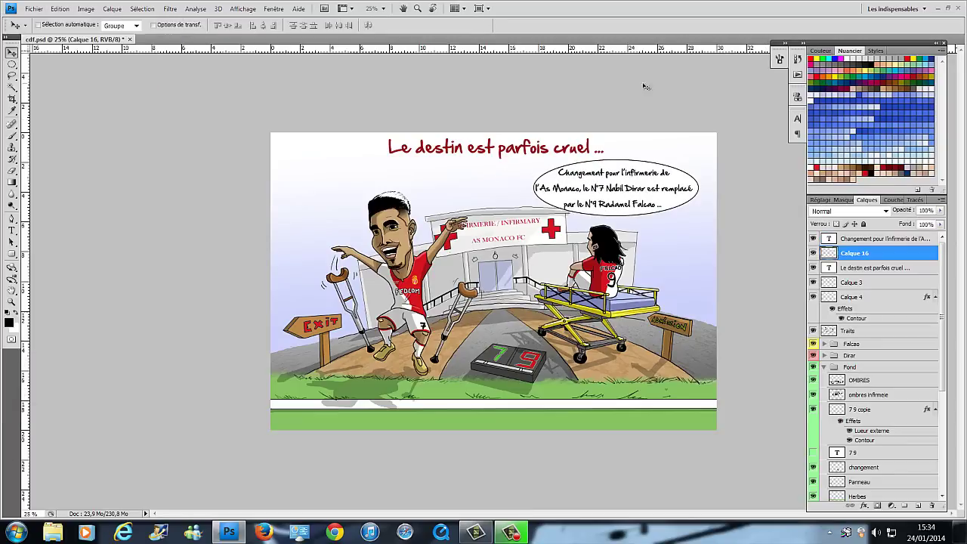
key("ctrl+t")
key("Return")
double_click(829, 238)
left_click(201, 24)
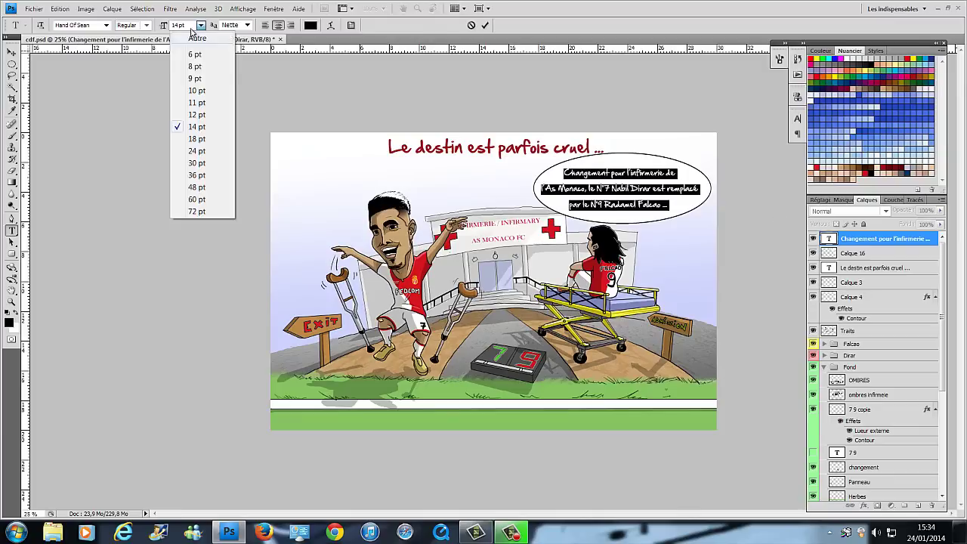
left_click(195, 125)
key("ctrl+Return")
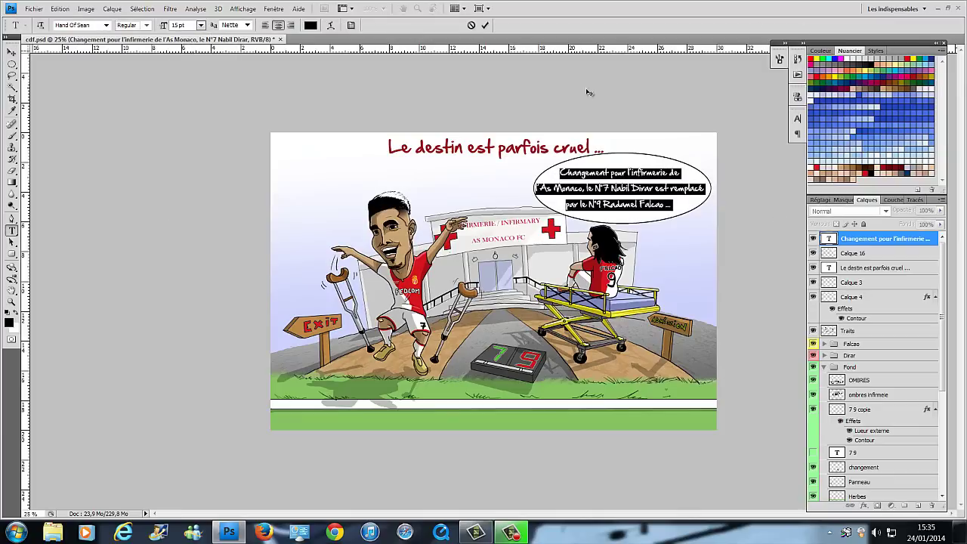
key("v")
key("ctrl+alt+shift+n")
Draw a wavy tail path, convert it to a selection and stroke it black.
key("p")
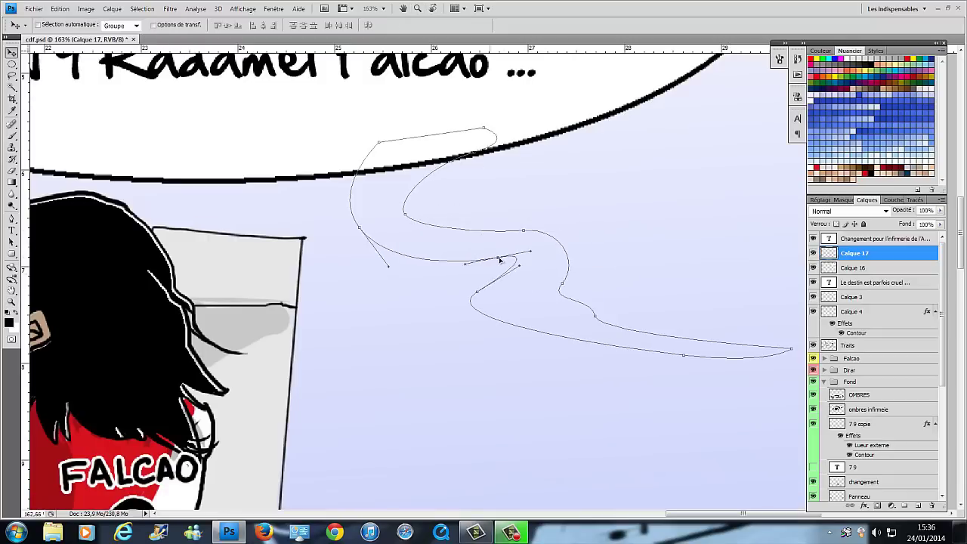
mouse_move(498, 259)
left_mouse_down()
mouse_move(578, 233)
mouse_move(518, 294)
mouse_move(688, 352)
left_mouse_up()
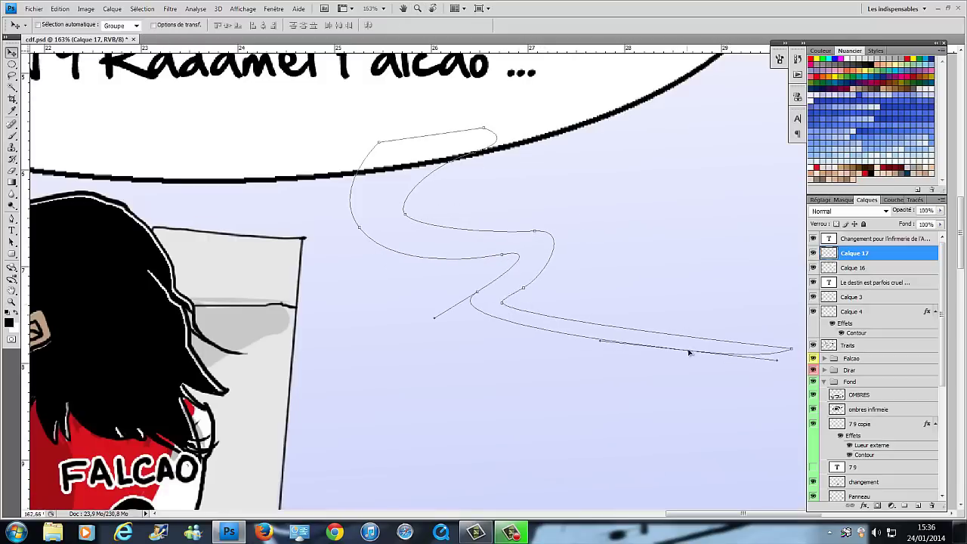
key("ctrl+Return")
left_click(60, 9)
left_click(46, 203)
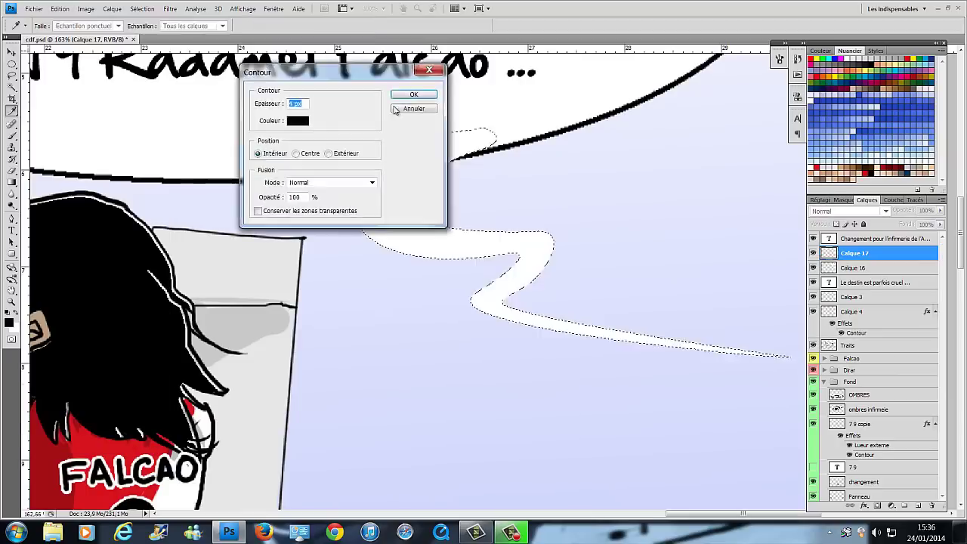
key("Return")
Paint white over the tail-bubble seam, select the bubble layers together, and open champ de patate.psd.
key("b")
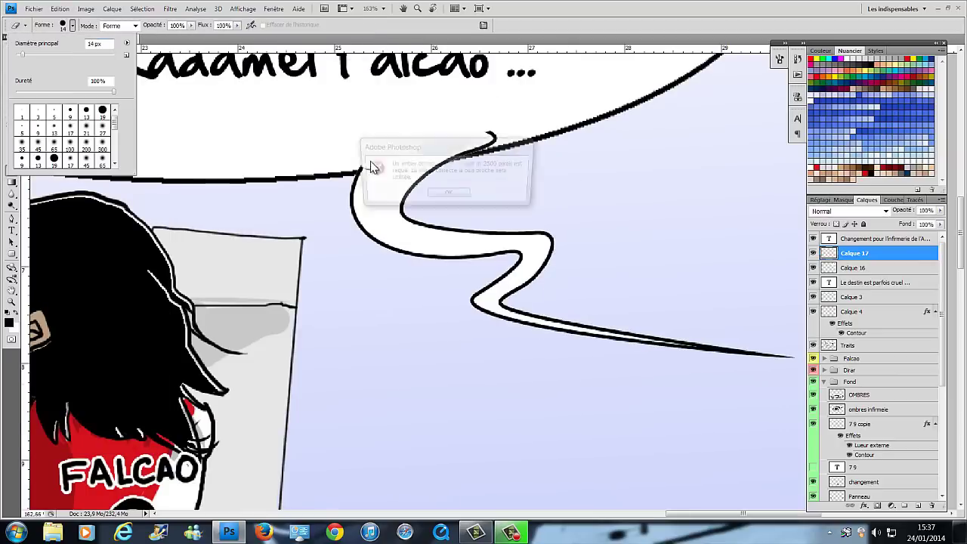
left_click_drag(491, 137, 461, 151)
key("alt+bracketleft")
key("x")
key("b")
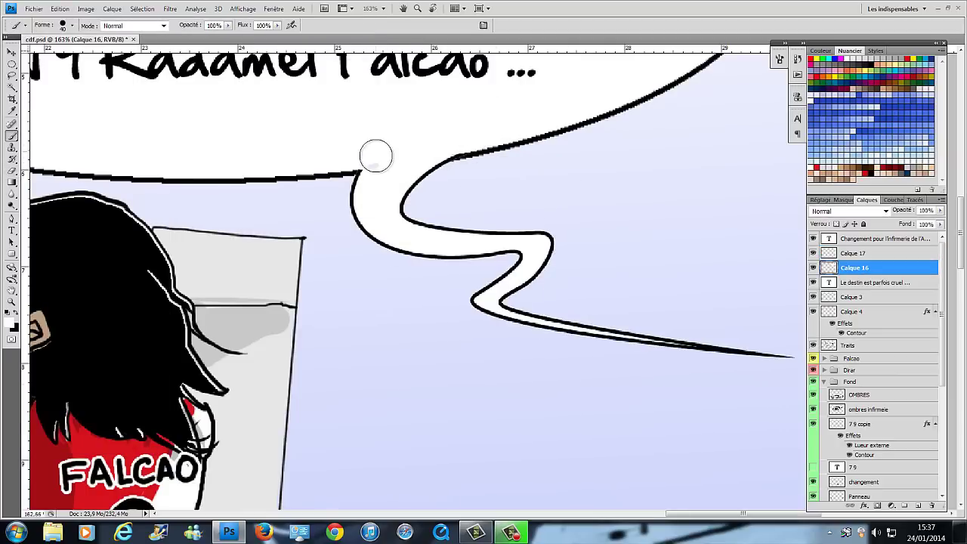
key("ctrl+0")
key("v")
key("alt+shift+bracketright")
key("alt+shift+bracketright")
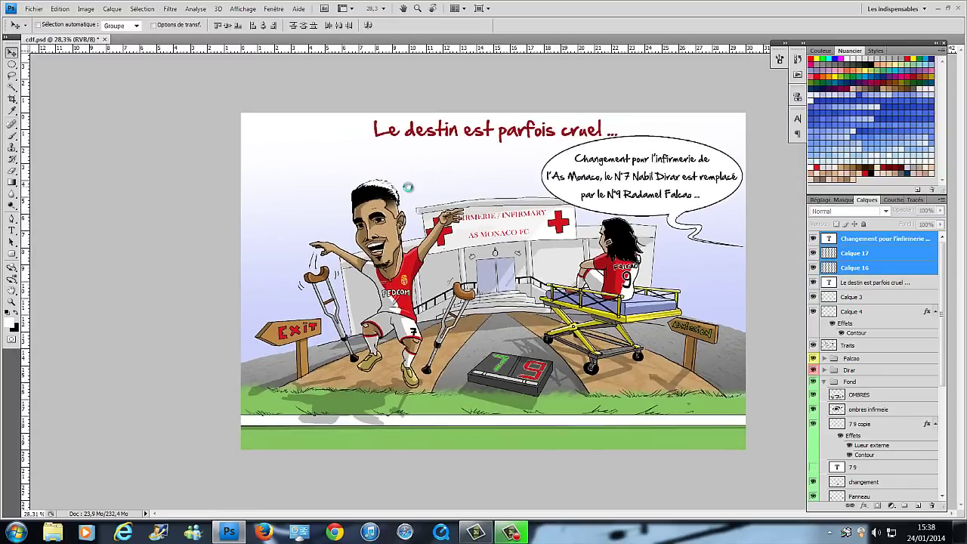
key("ctrl+o")
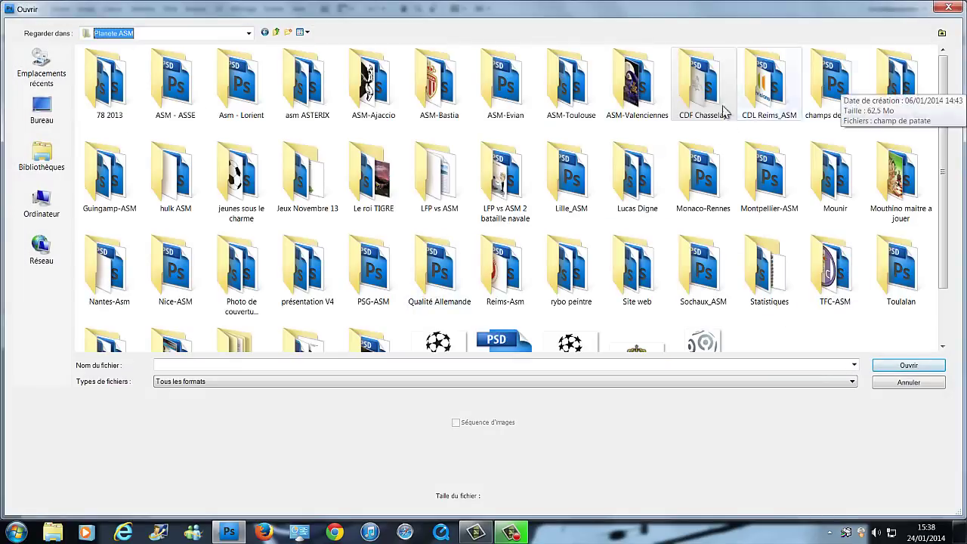